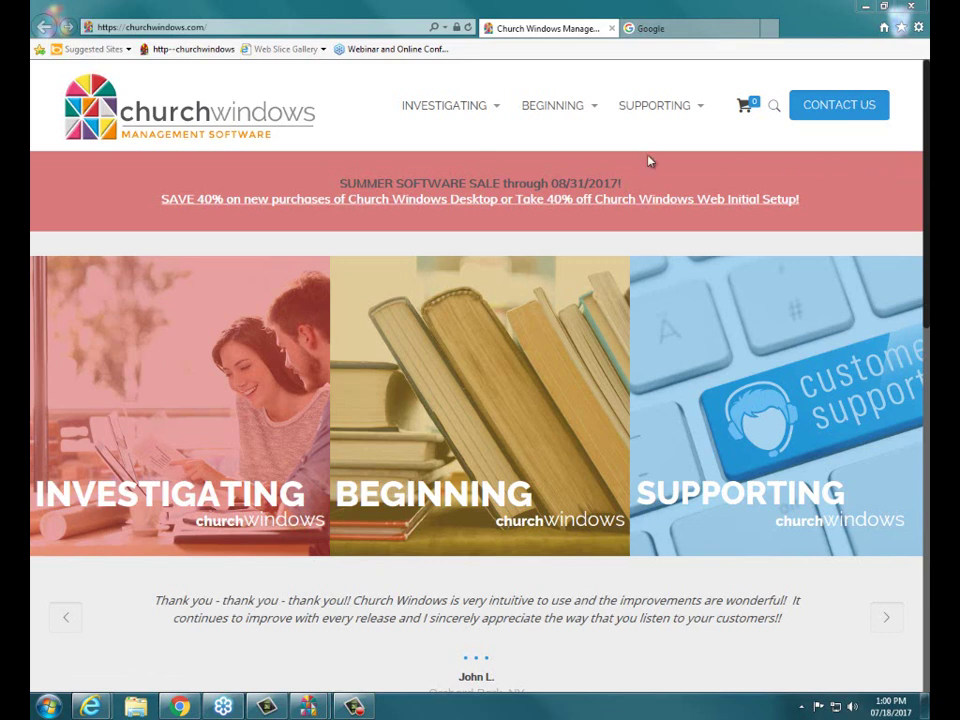
Step: Open the Training Workbooks page, review the workbook topics from Membership through Accounting, and return to the home page
mouse_move(579, 127)
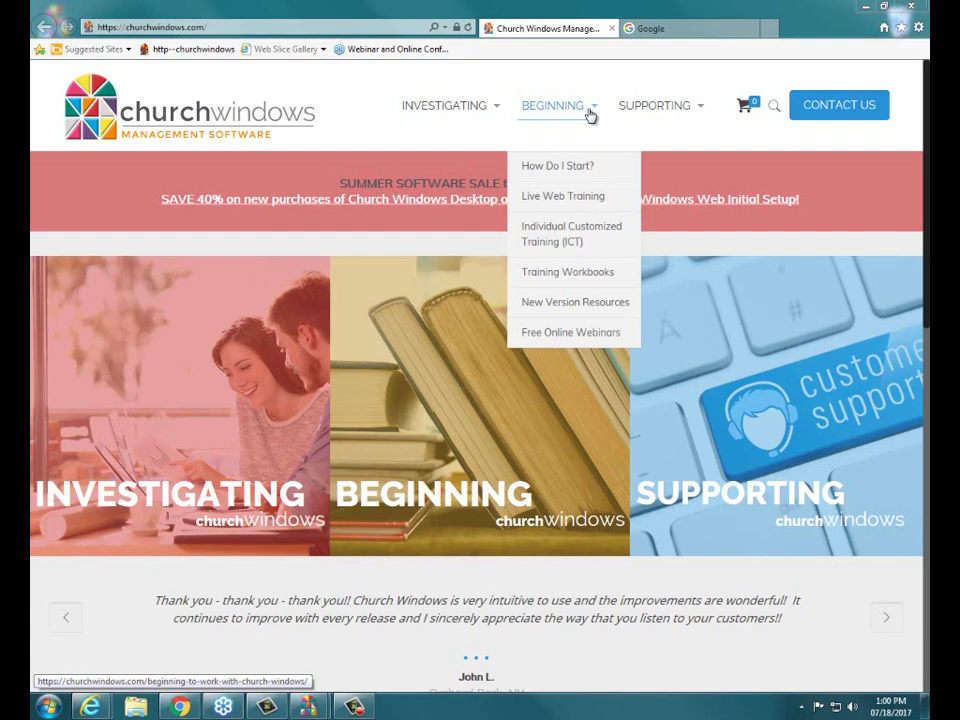
left_click(578, 276)
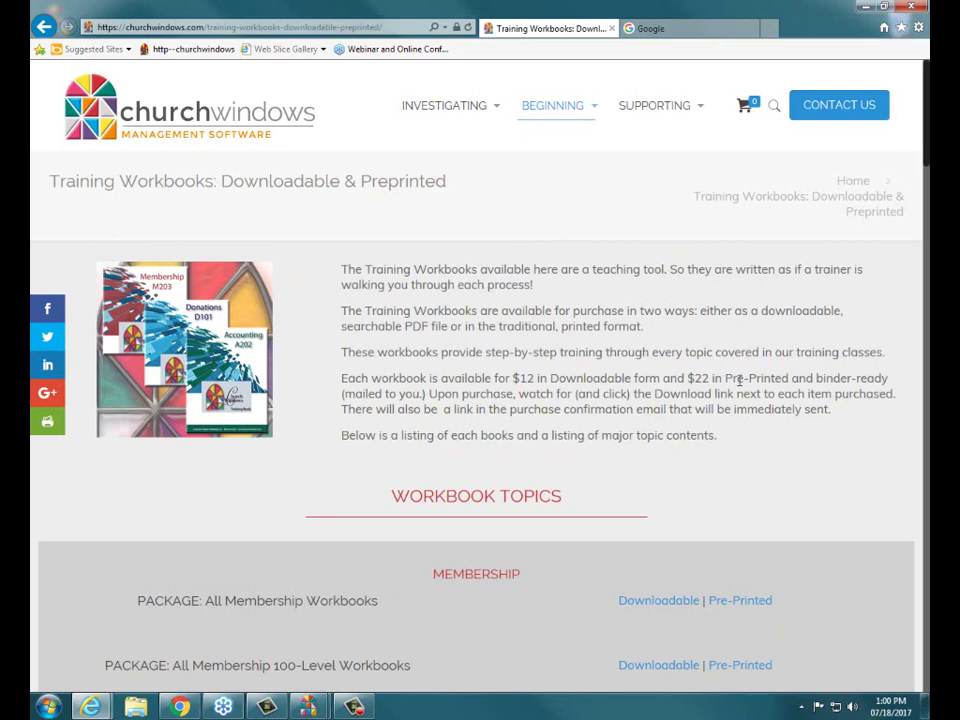
scroll(739, 381, "down", 3)
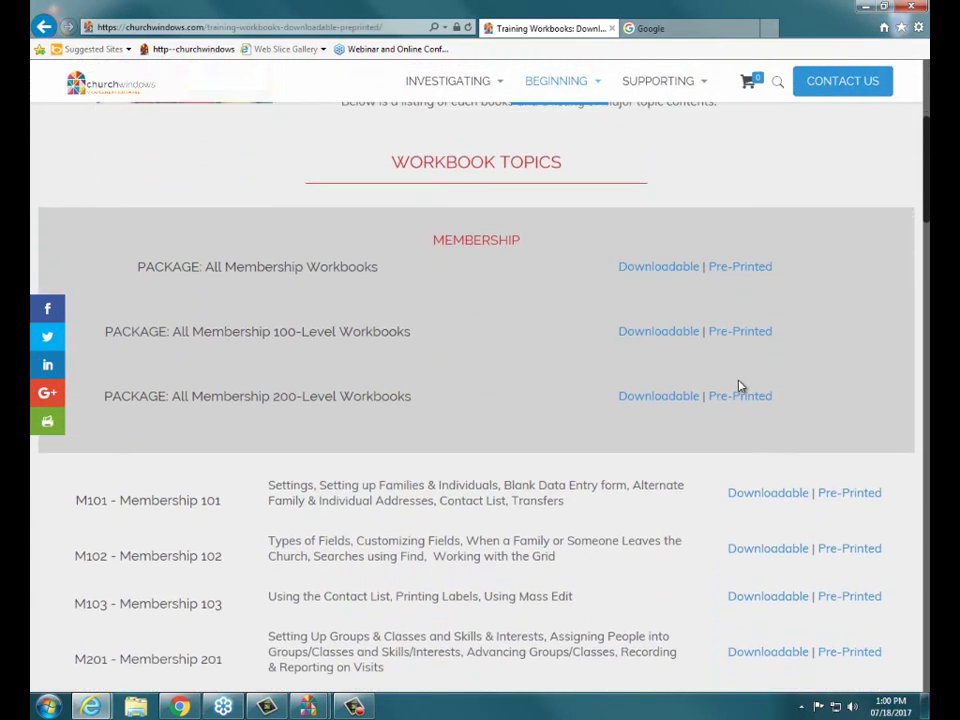
scroll(739, 386, "down", 2)
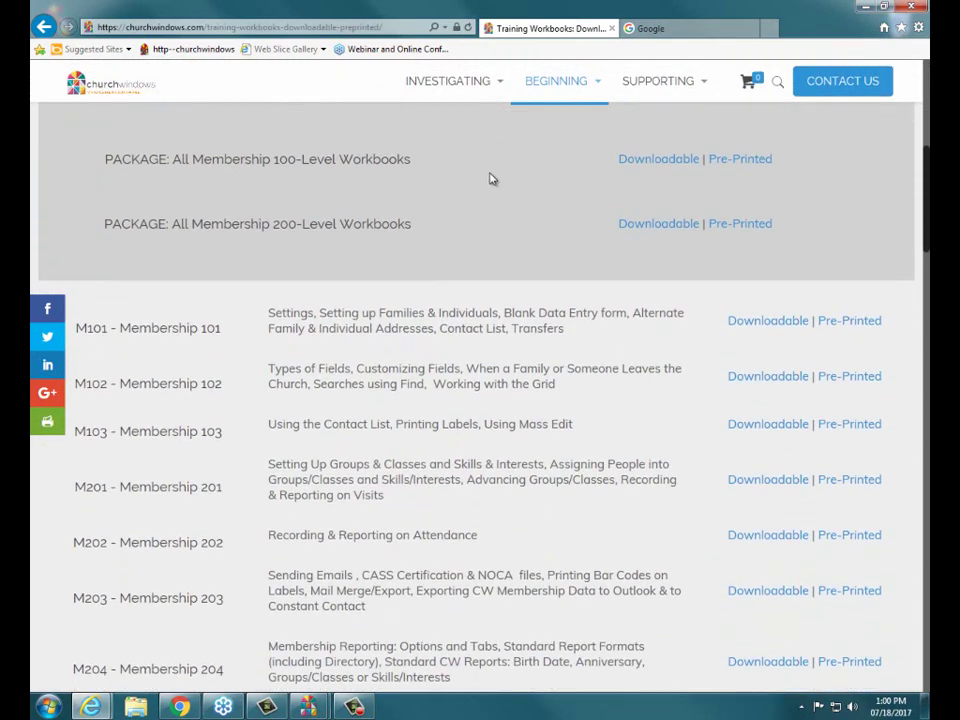
scroll(510, 375, "down", 2)
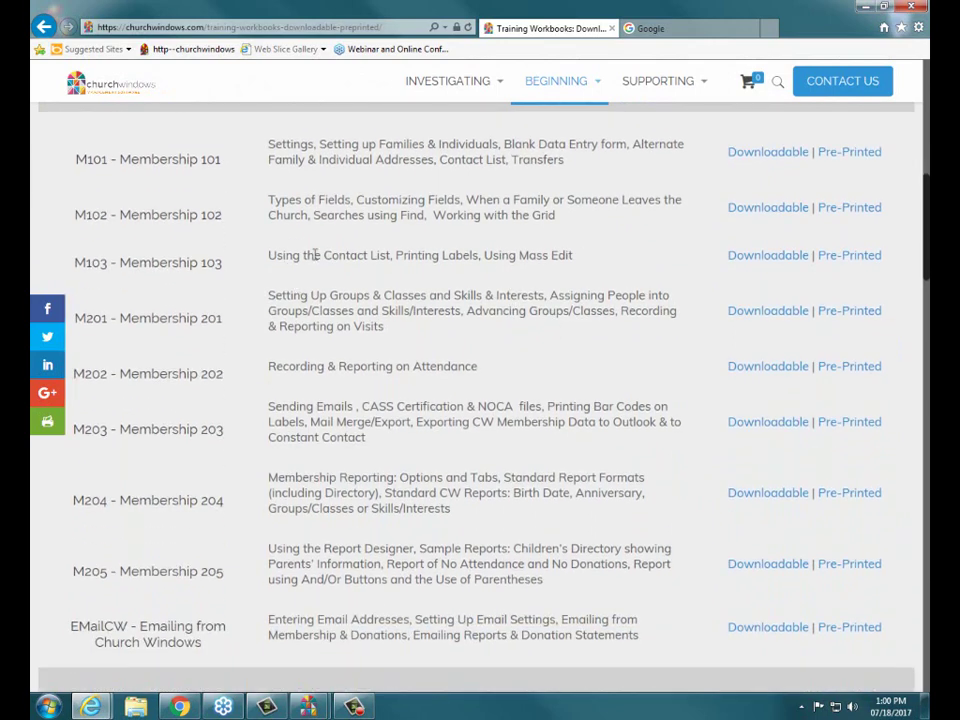
scroll(315, 255, "down", 1)
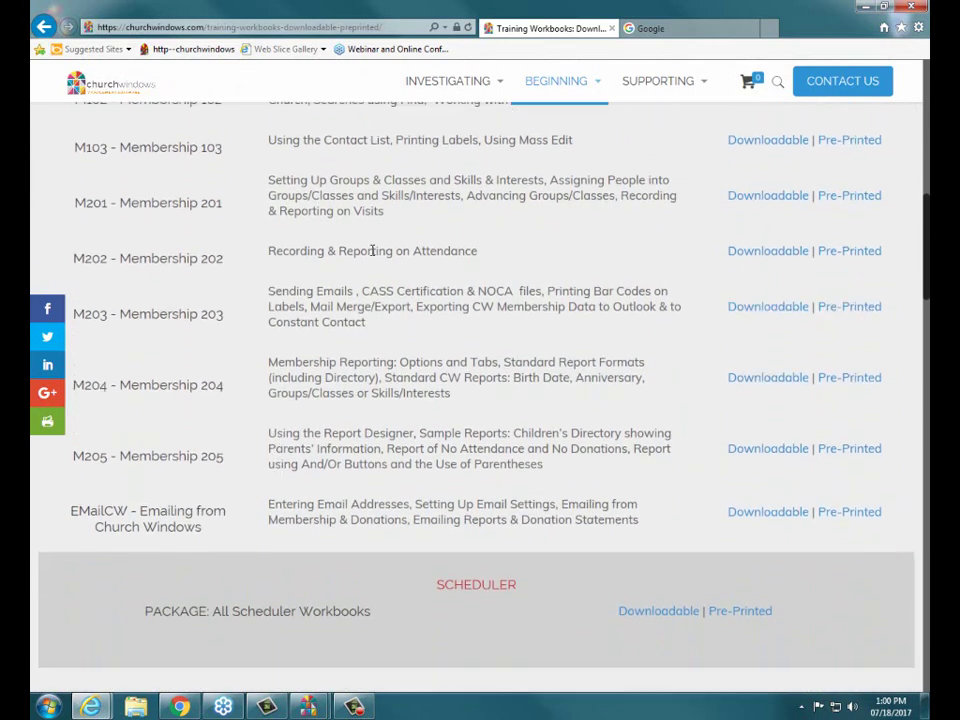
scroll(372, 251, "down", 1)
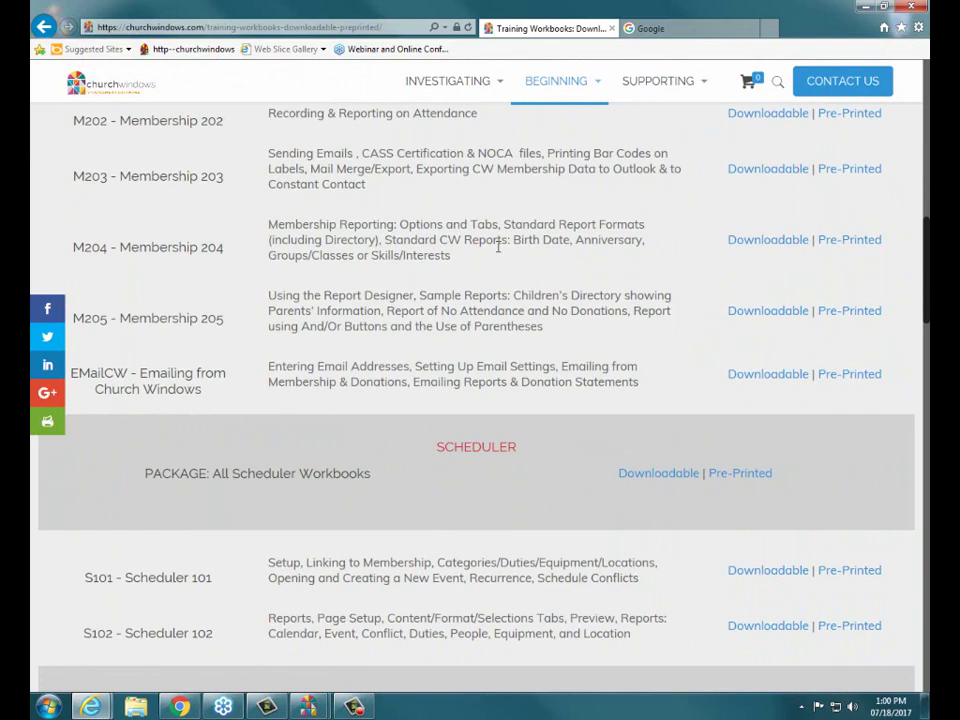
scroll(498, 246, "down", 5)
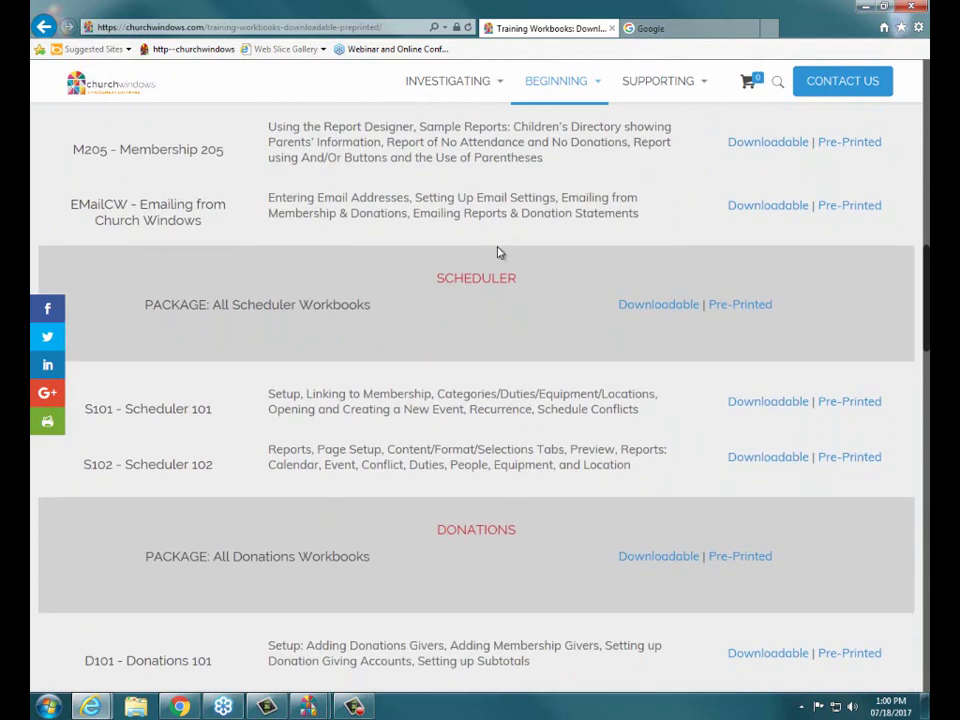
scroll(498, 246, "down", 15)
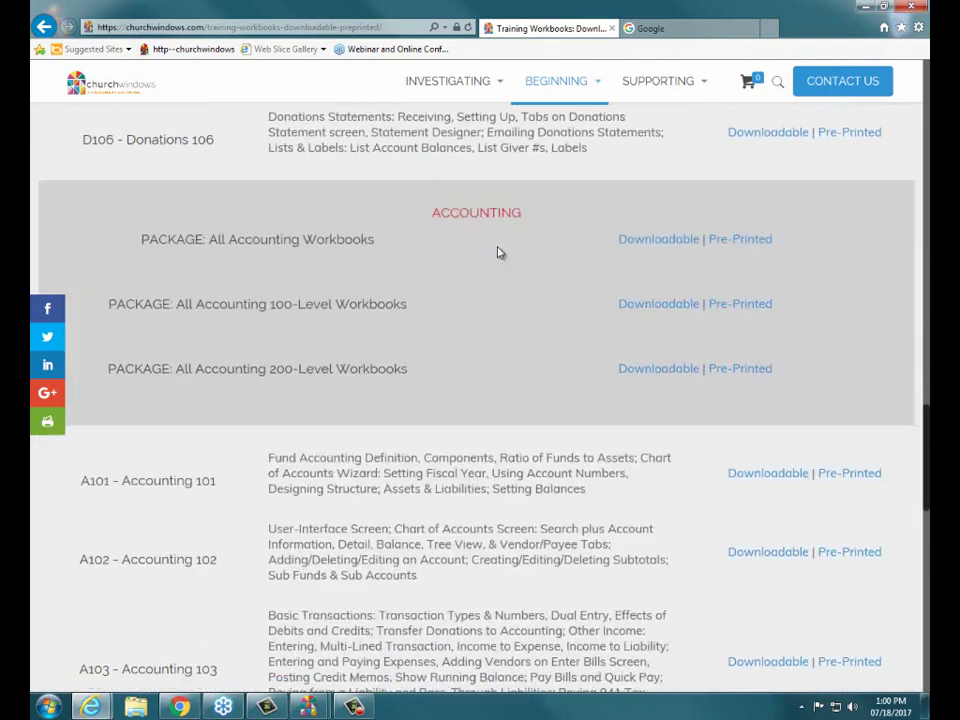
scroll(498, 246, "down", 5)
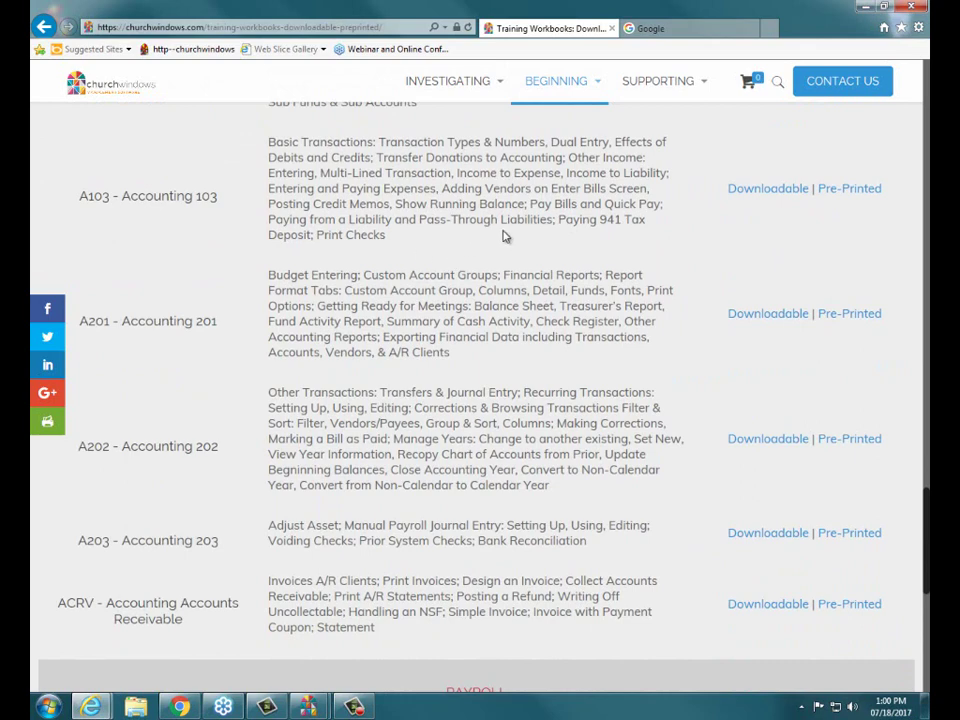
mouse_move(668, 86)
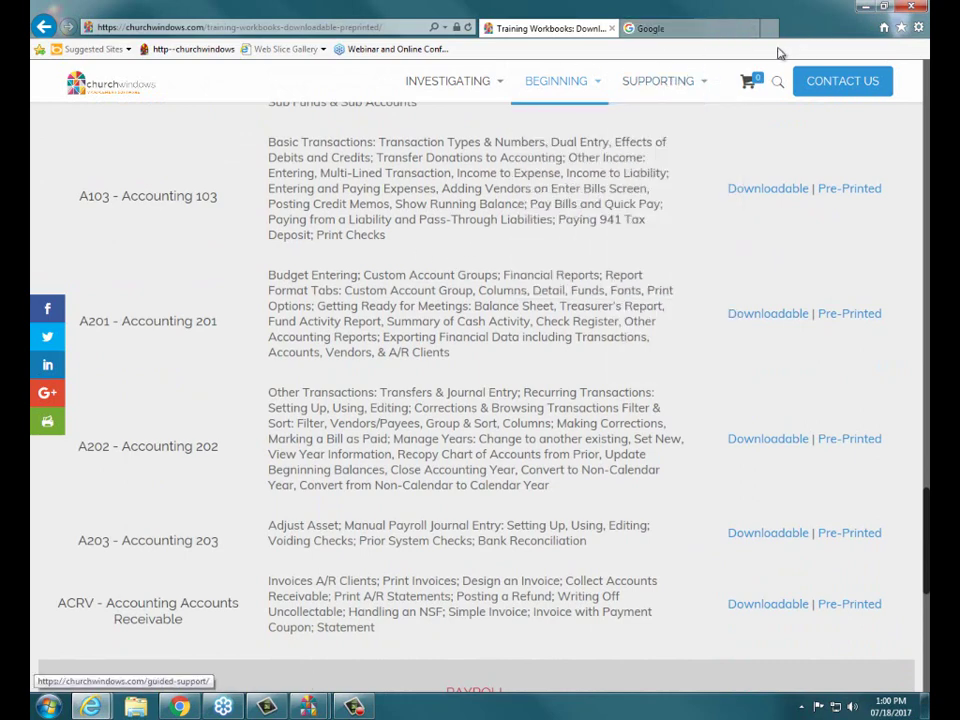
mouse_move(415, 90)
left_click(107, 96)
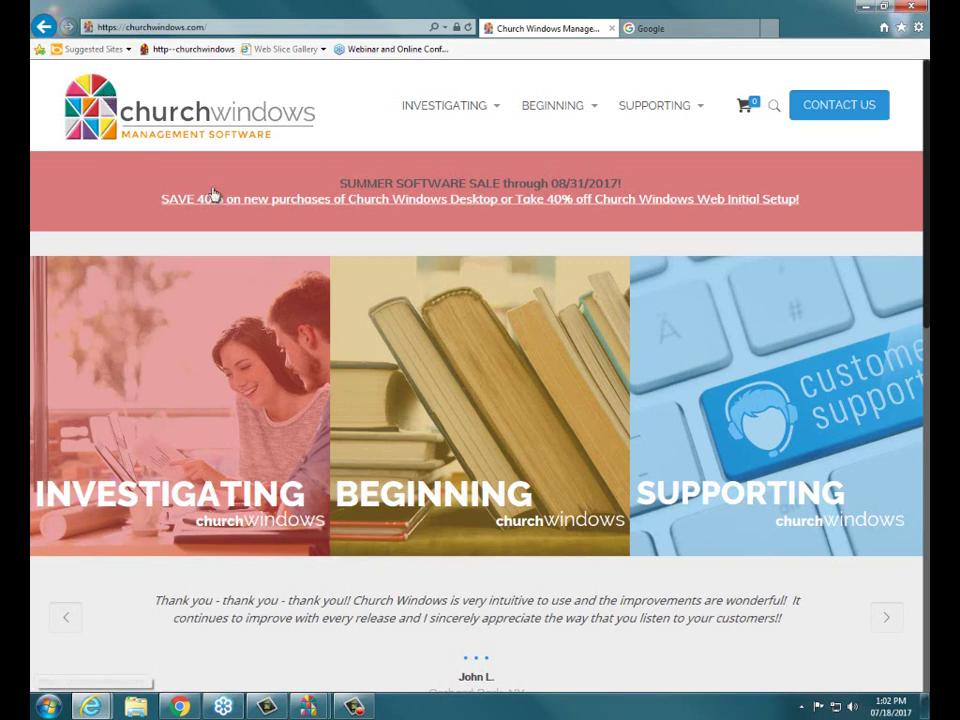
Step: Switch to the Church Windows software, open the Accounting module and maximize its window
mouse_move(309, 708)
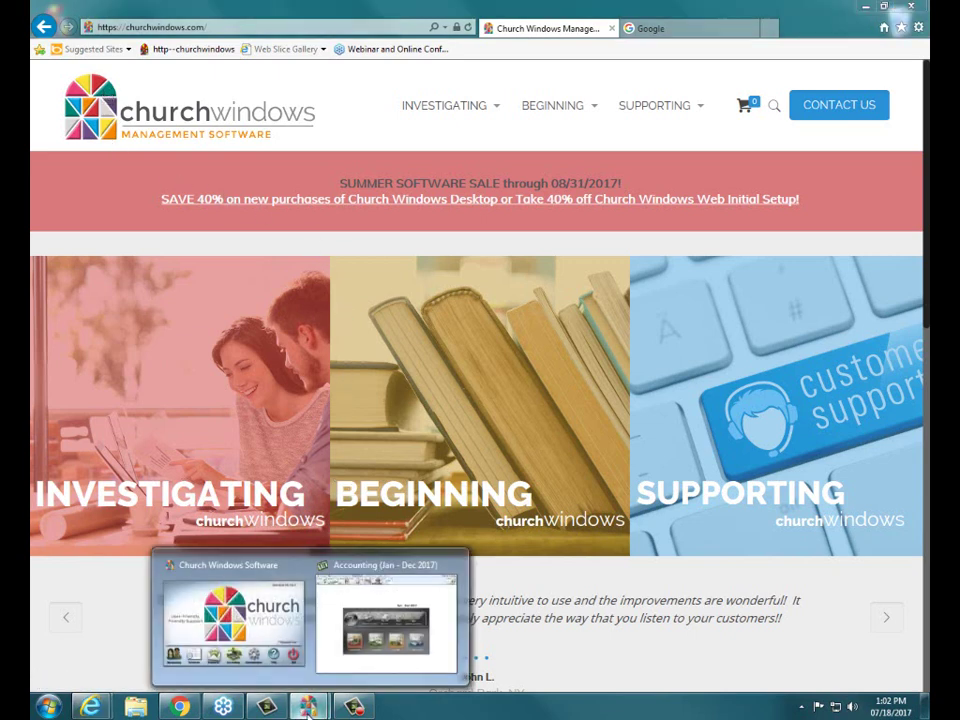
left_click(217, 579)
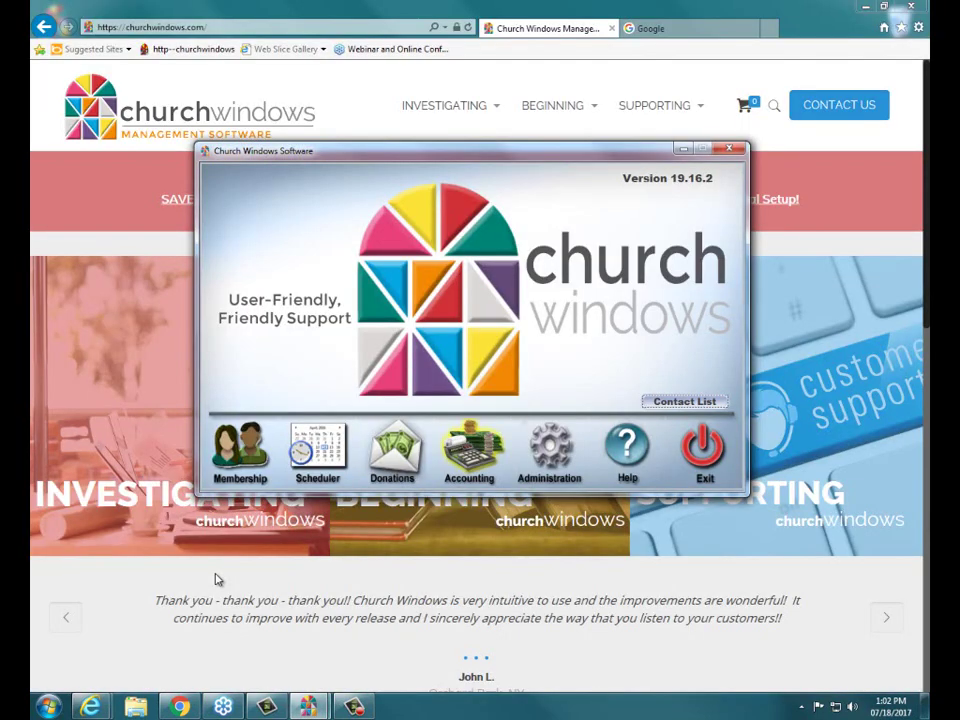
left_click(479, 455)
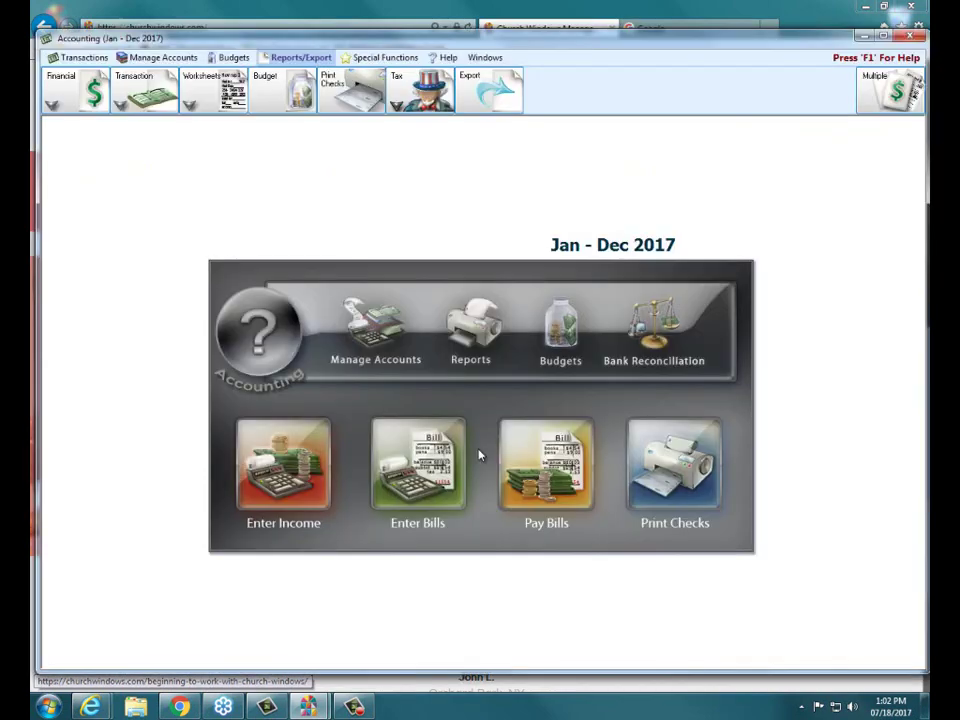
left_click(886, 36)
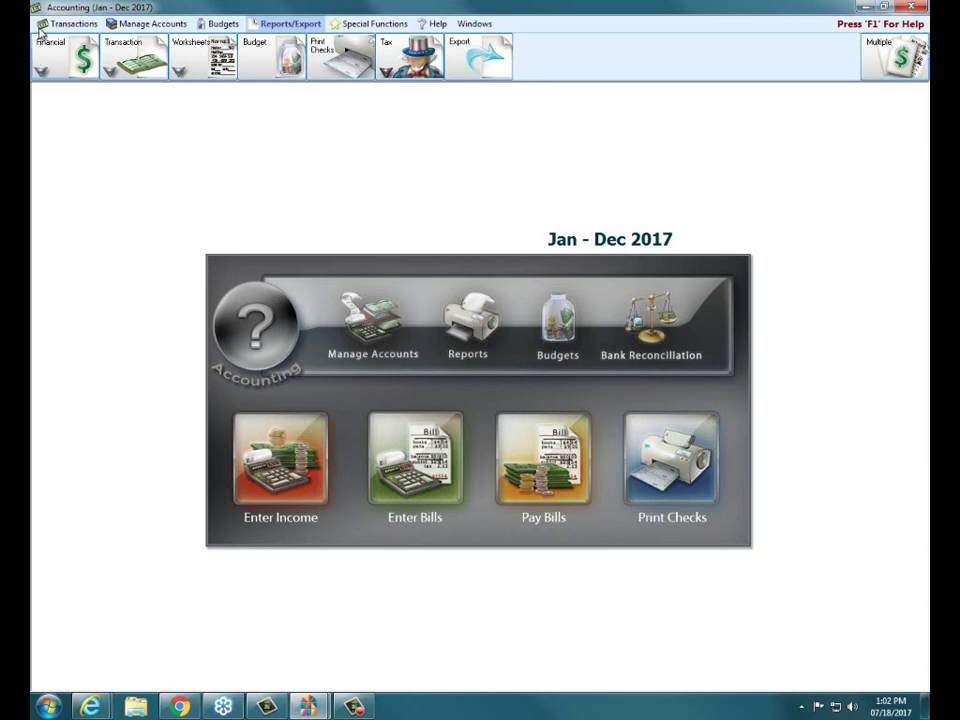
Step: Add American Electric Power to the Pay Bills payment batch, and exit by deleting the entire batch
left_click(68, 23)
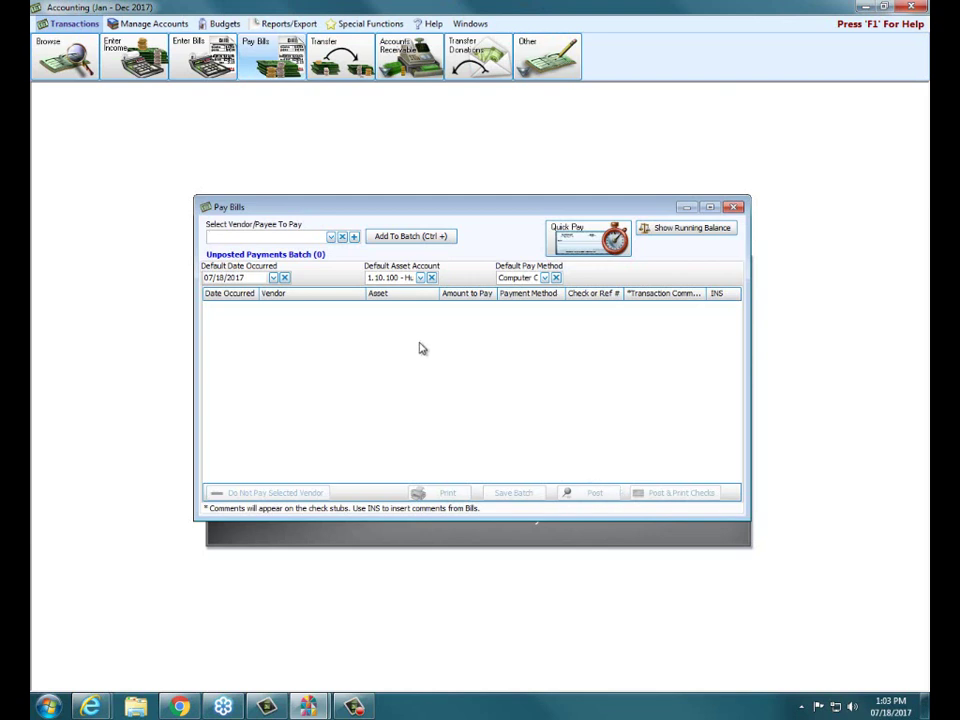
left_click(330, 238)
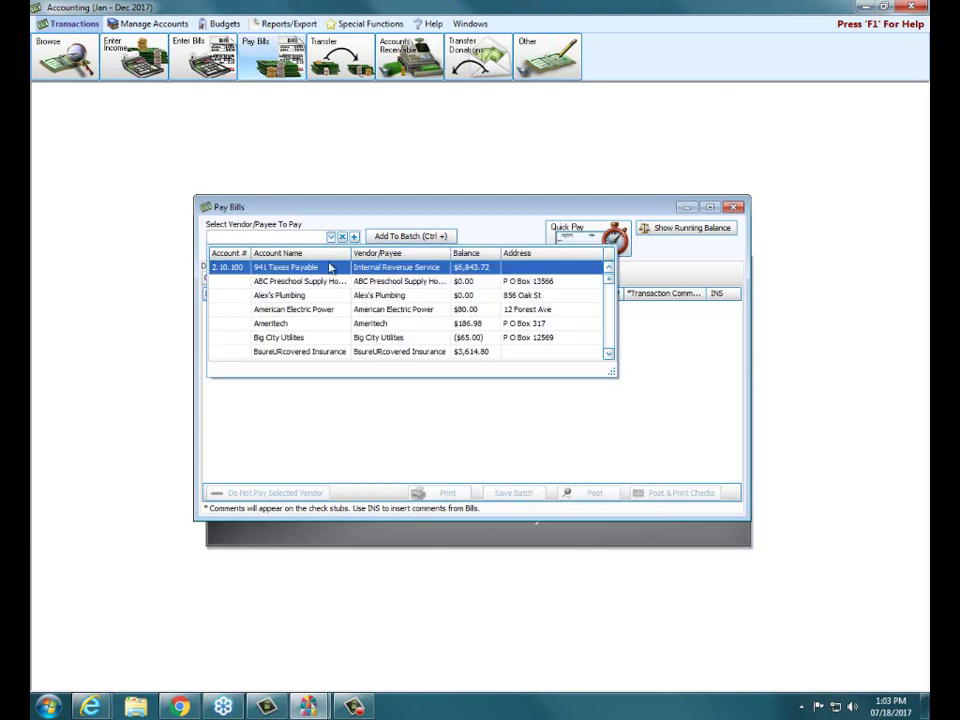
left_click(322, 311)
left_click(403, 238)
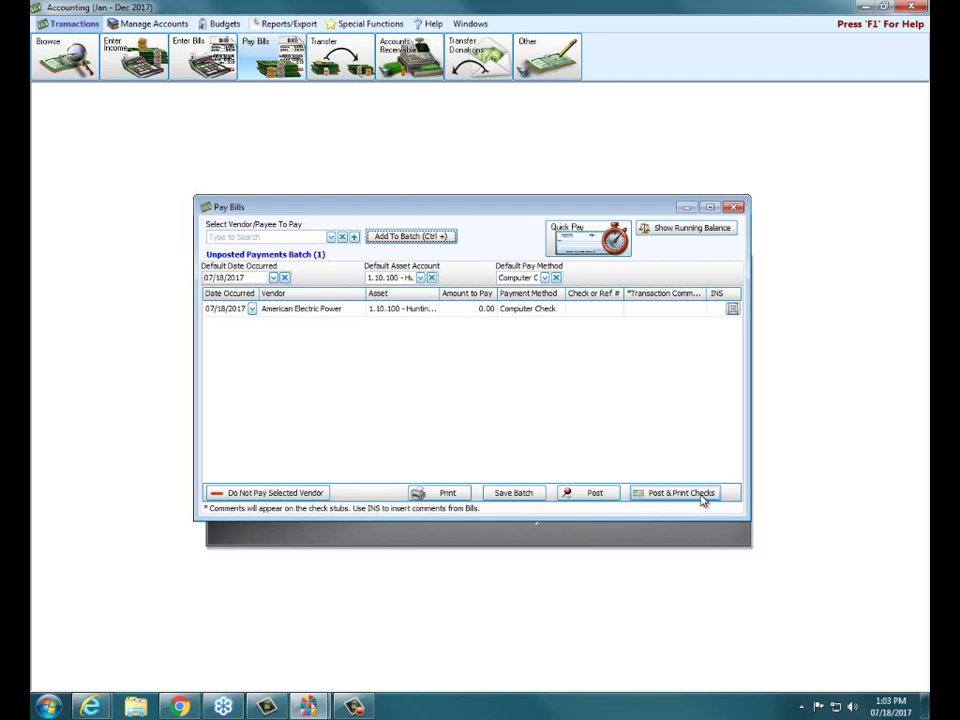
left_click(735, 207)
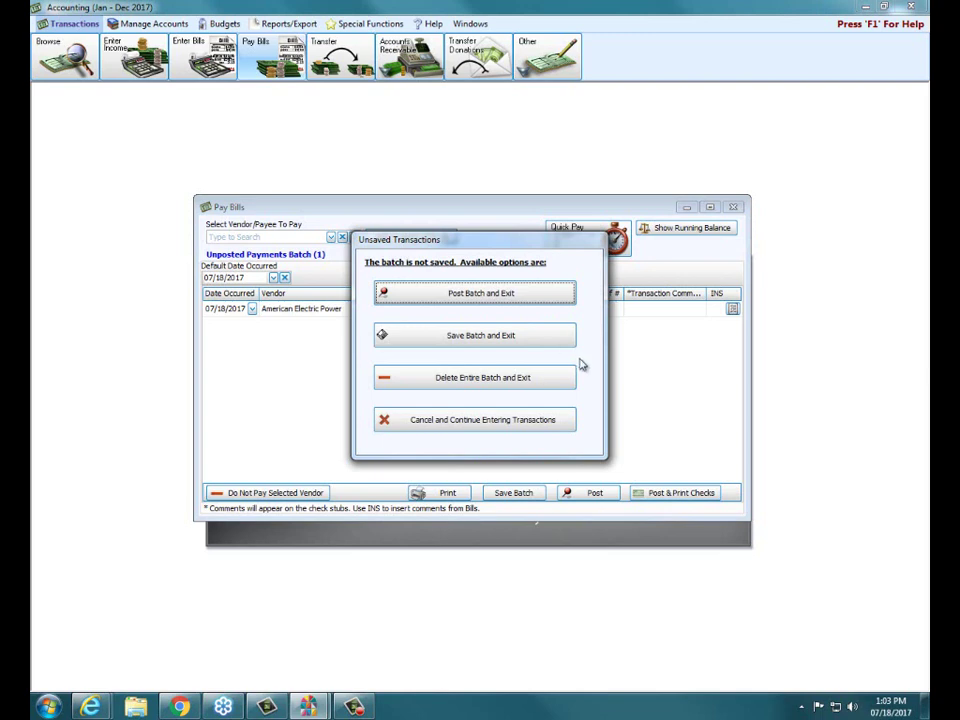
left_click(455, 378)
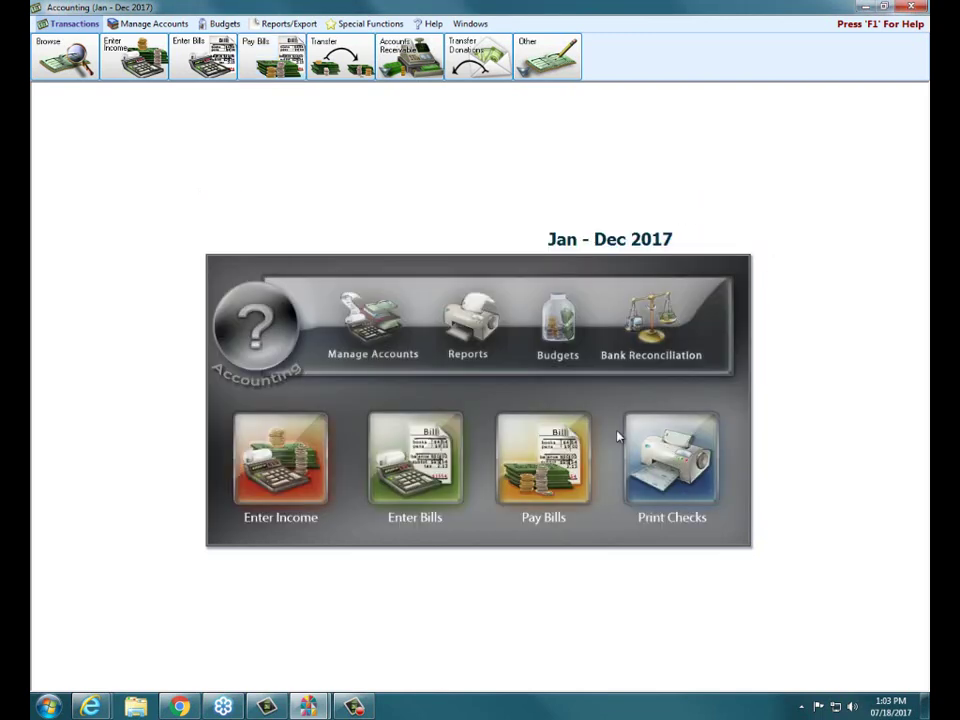
Step: Open Print Checks, set the check layout to Check-Stub-Stub, and view that layout in the Check Designer
left_click(680, 470)
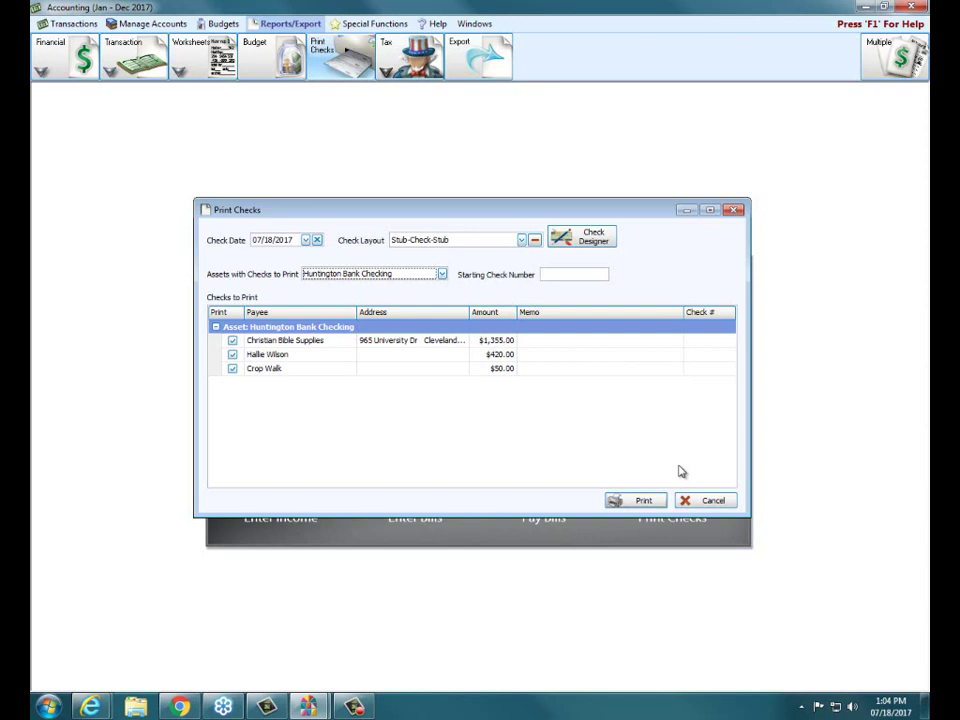
left_click(305, 241)
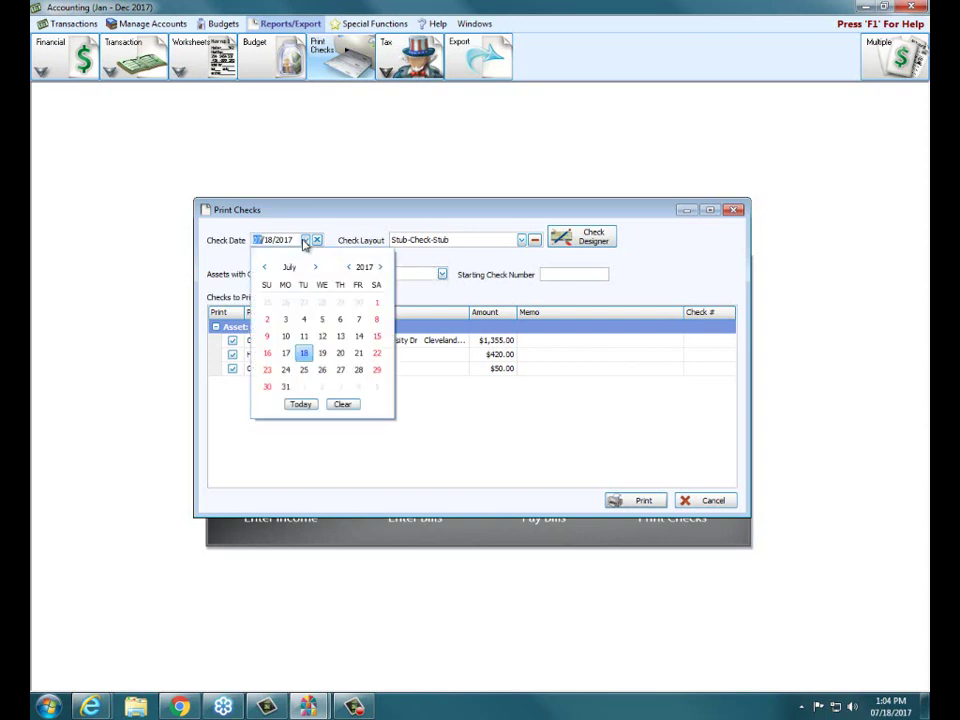
left_click(305, 241)
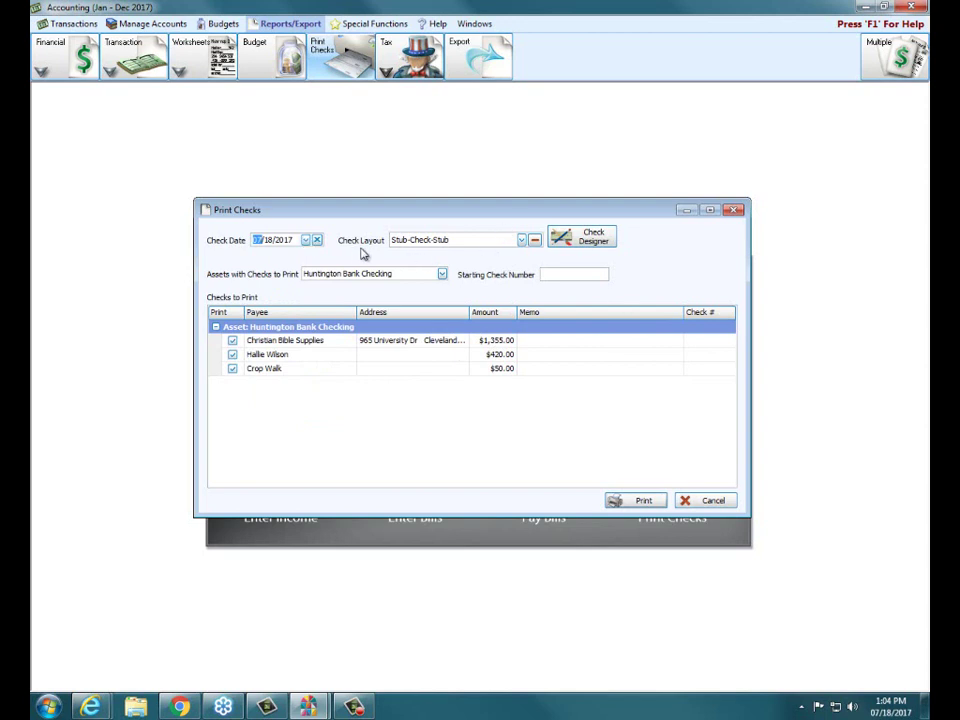
left_click(521, 241)
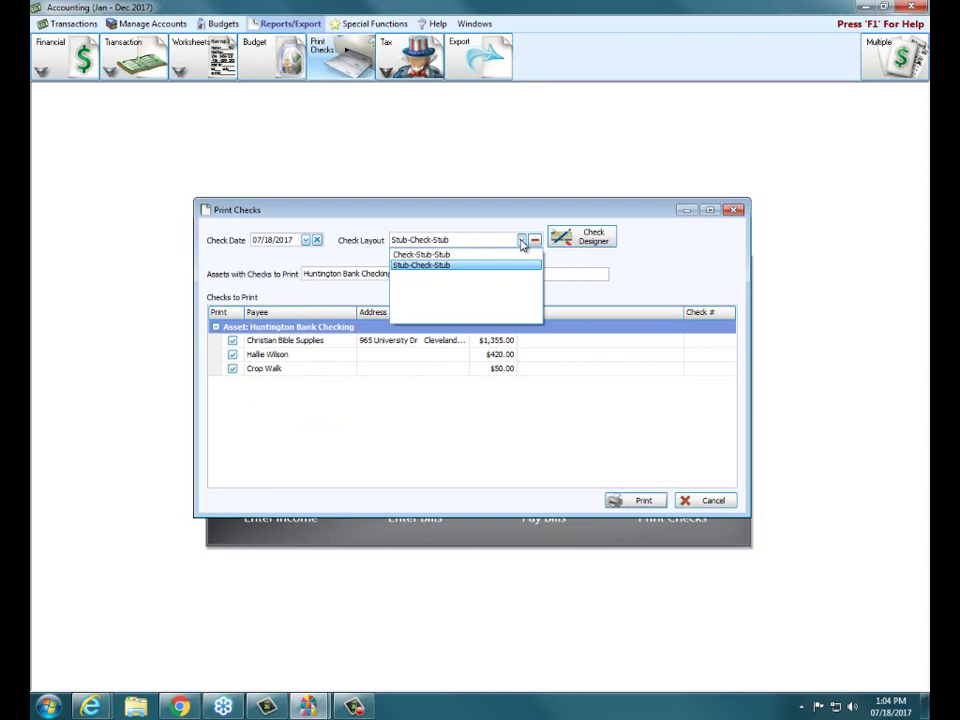
left_click(478, 256)
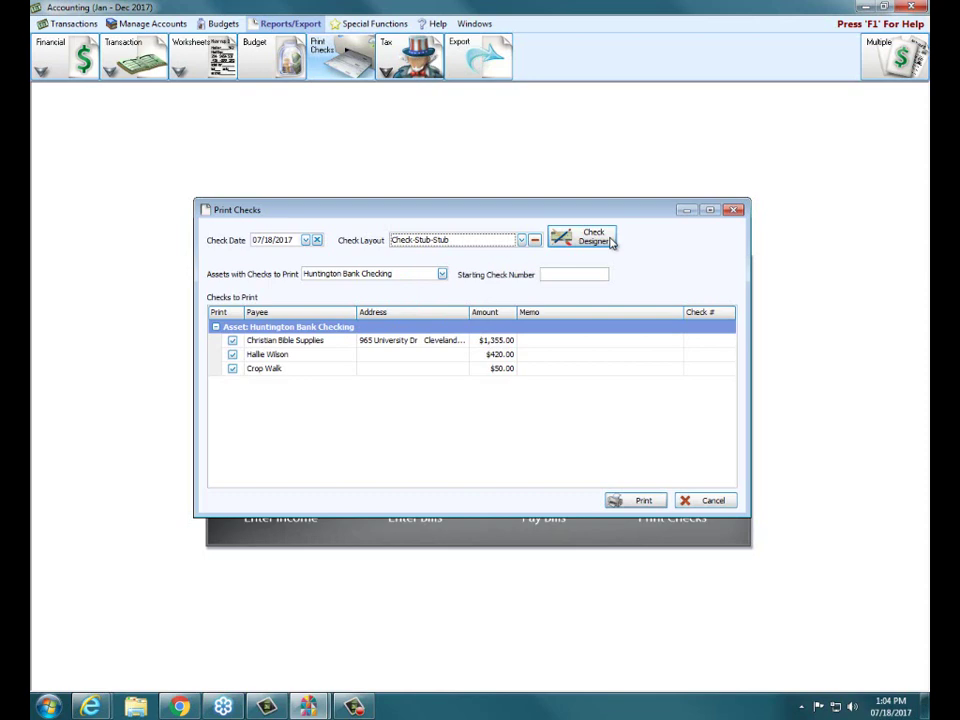
left_click(610, 241)
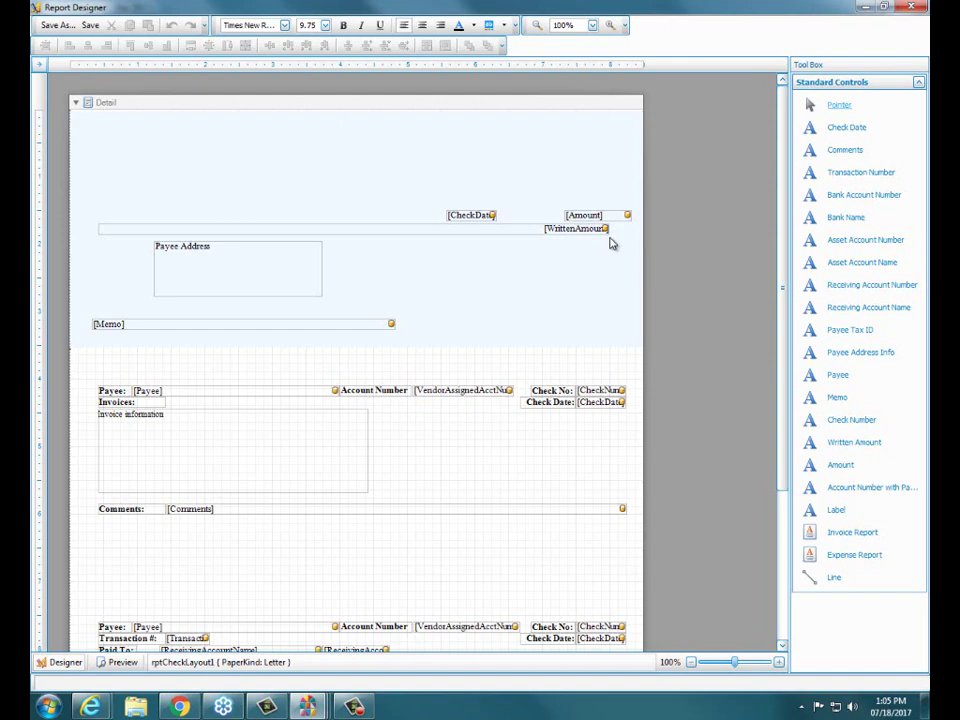
left_click(911, 7)
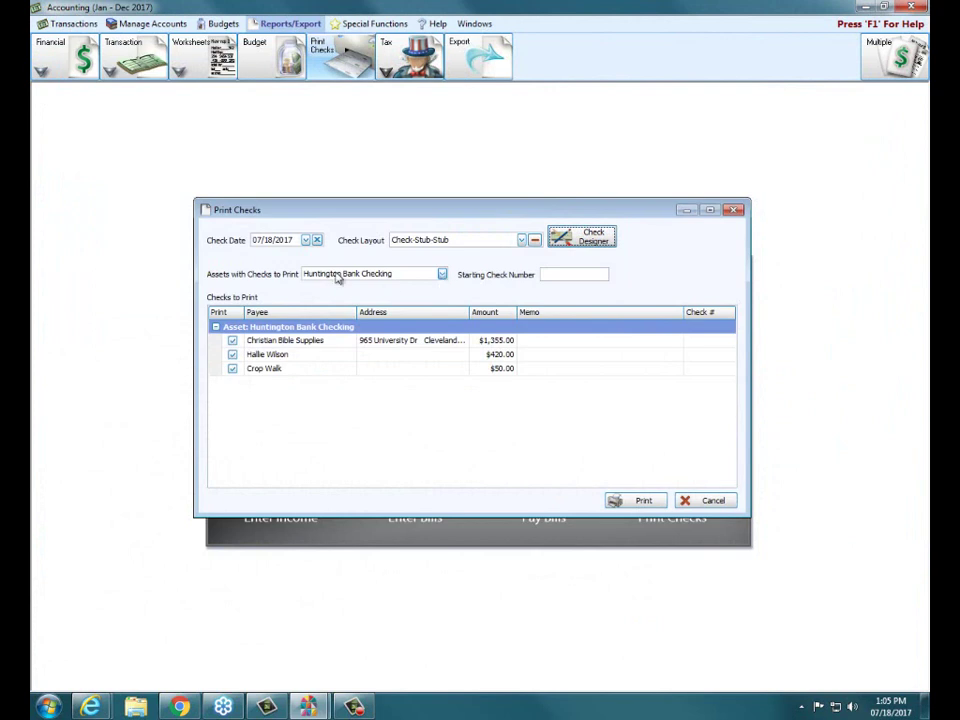
Step: Choose Huntington Bank Checking as the asset with checks to print, and exclude the Christian Bible Supplies check
left_click(442, 278)
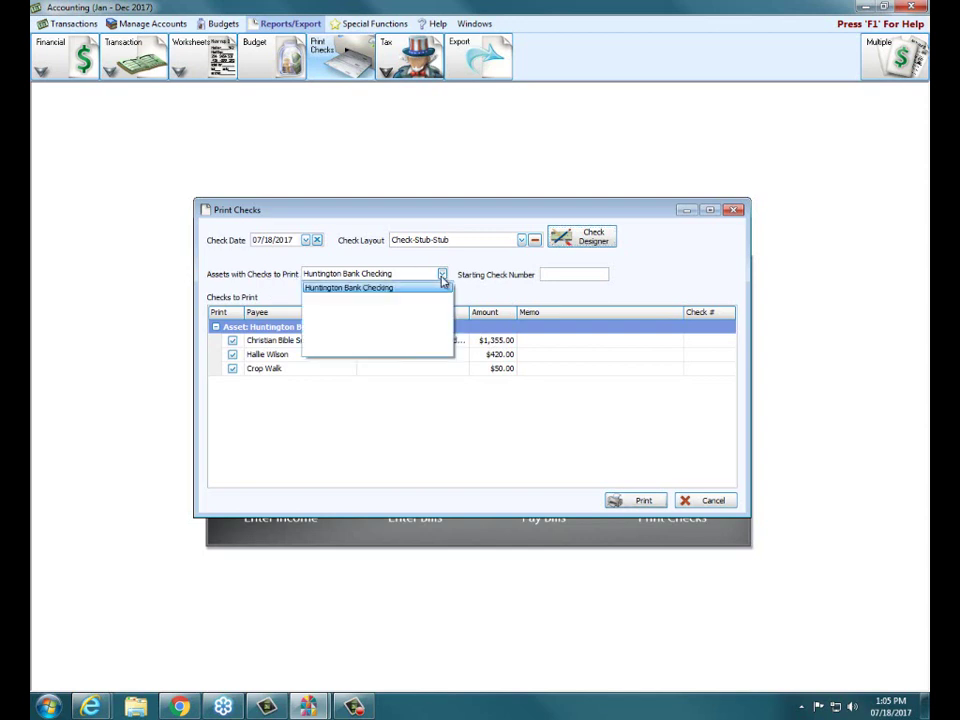
left_click(320, 289)
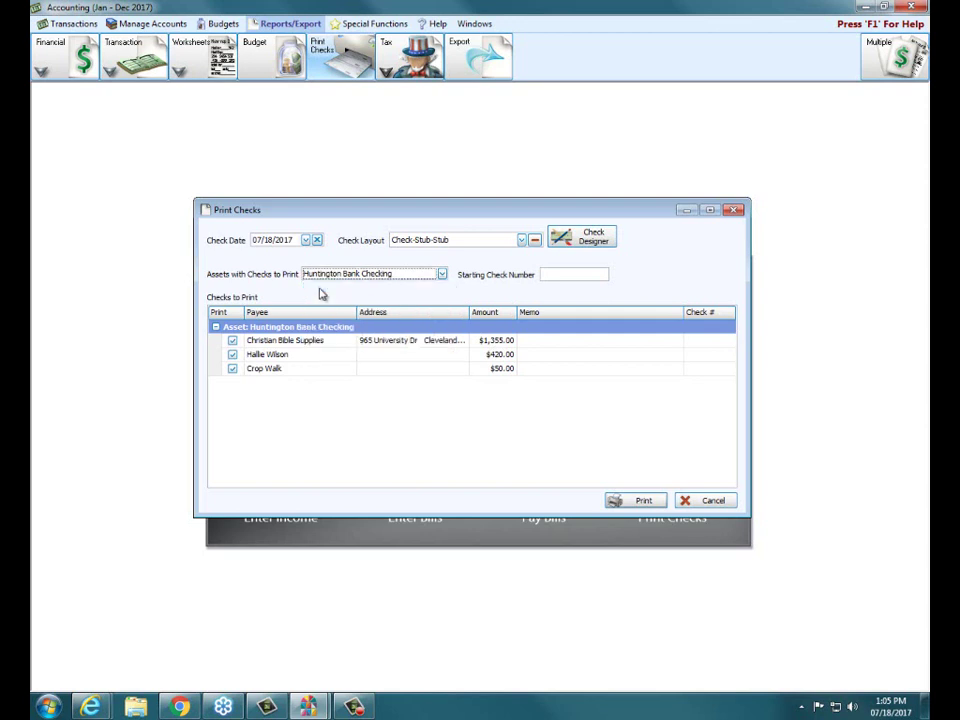
left_click(556, 275)
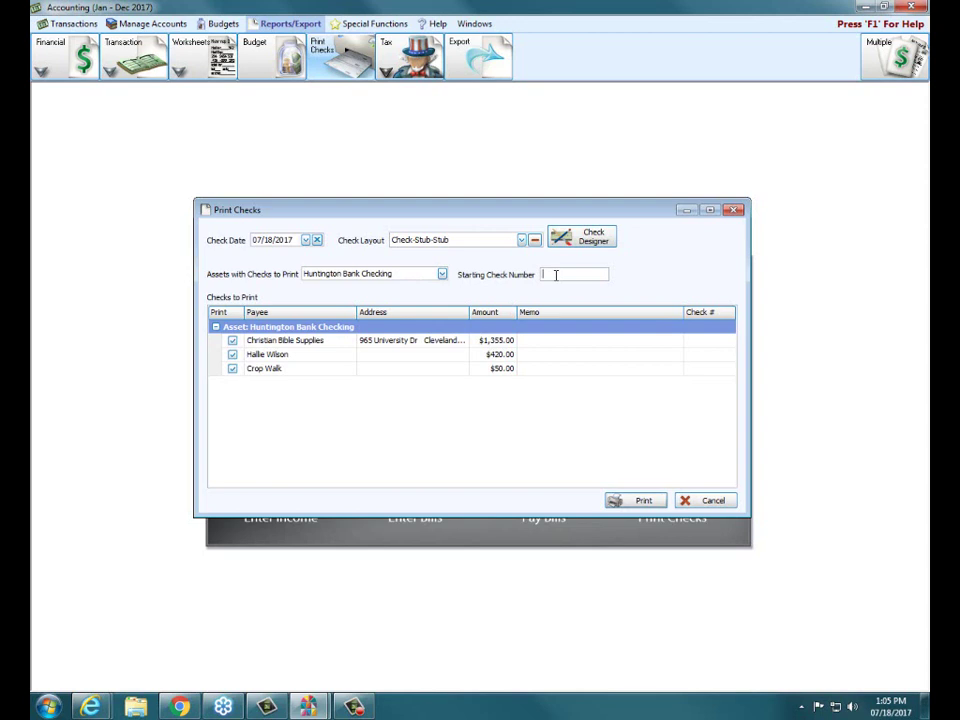
left_click(233, 341)
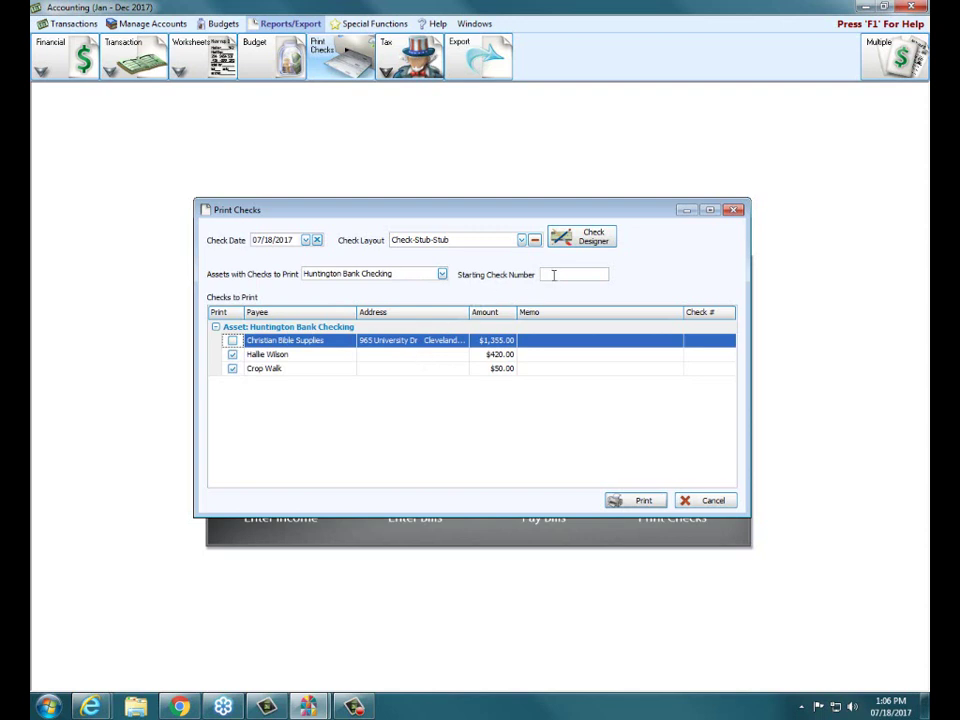
Step: Set the starting check number to 1243 for the selected checks
left_click(553, 275)
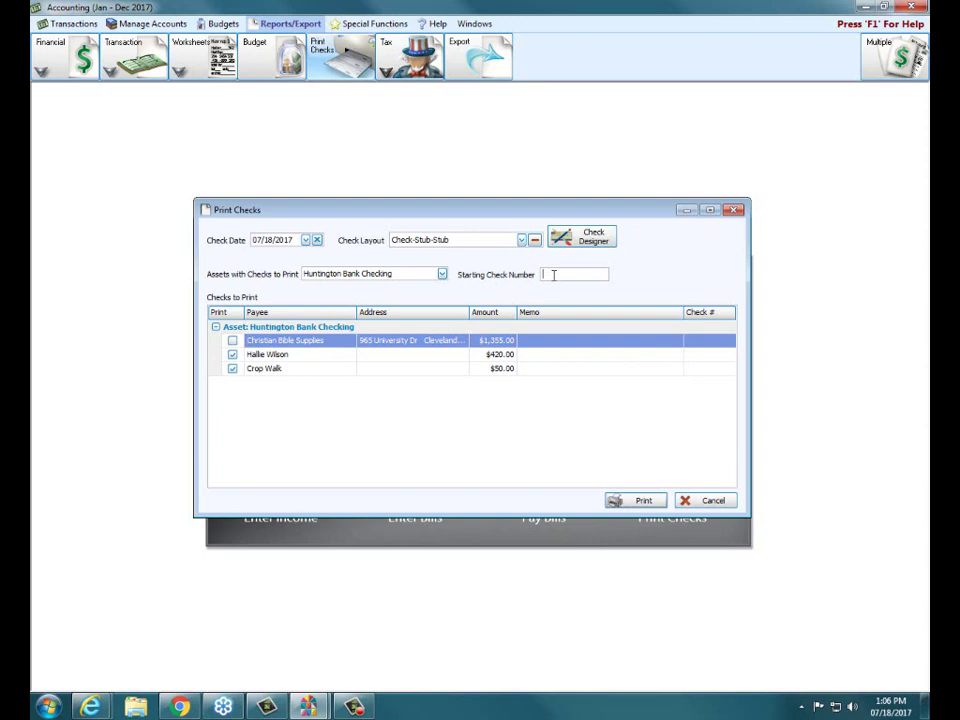
type("123")
type("3")
key("Tab")
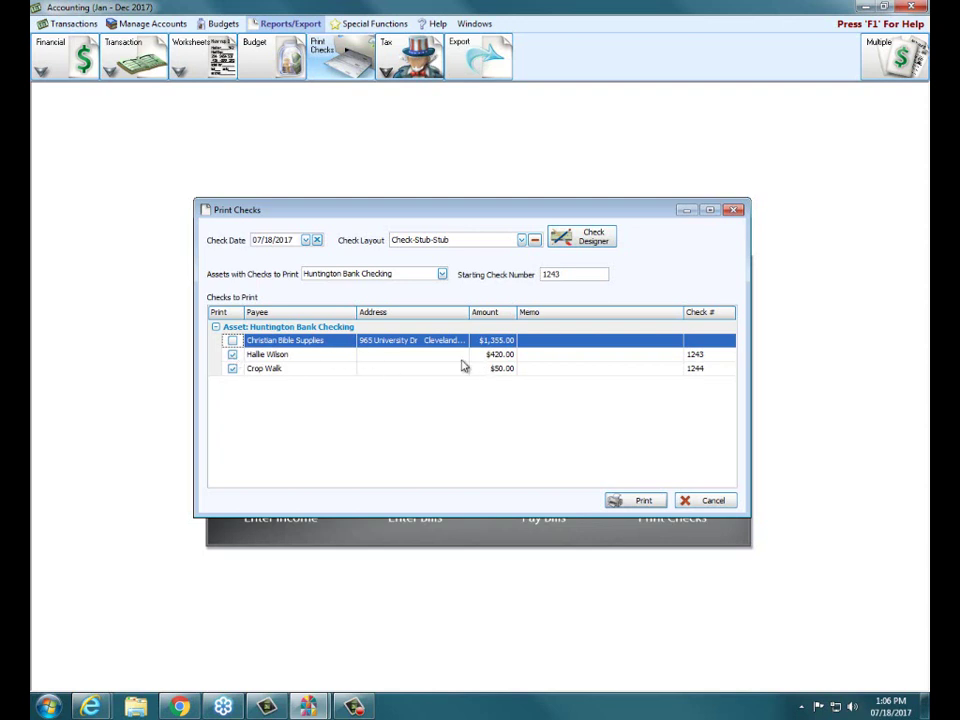
Step: Change the Crop Walk check's number to 1245 and enter the memo "Collections for first quarter"
left_click(711, 370)
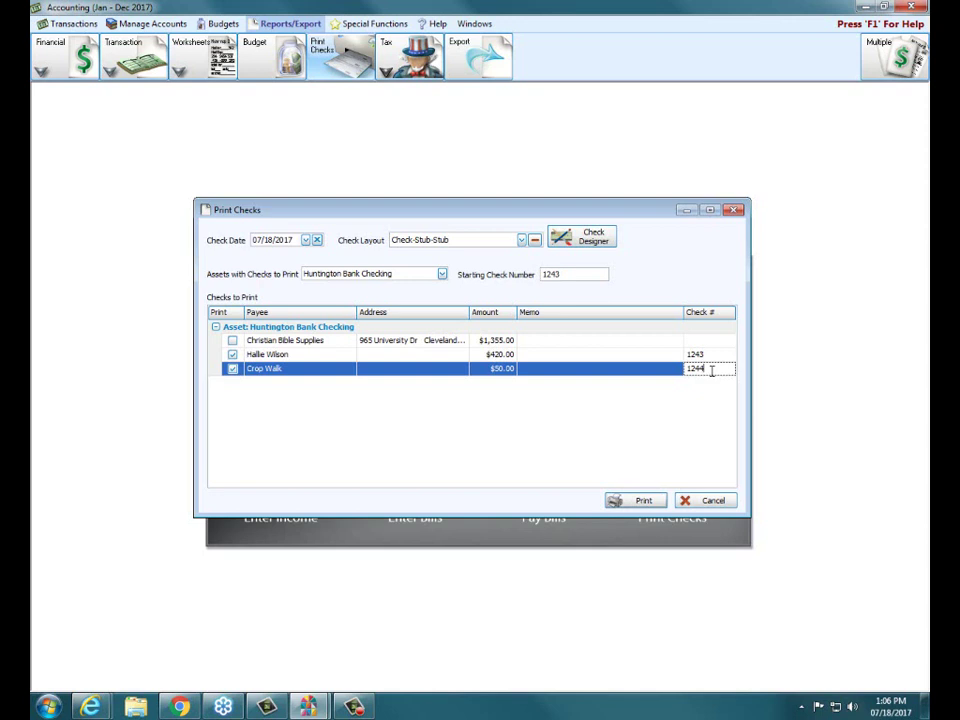
key("BackSpace")
type("5")
left_click(545, 375)
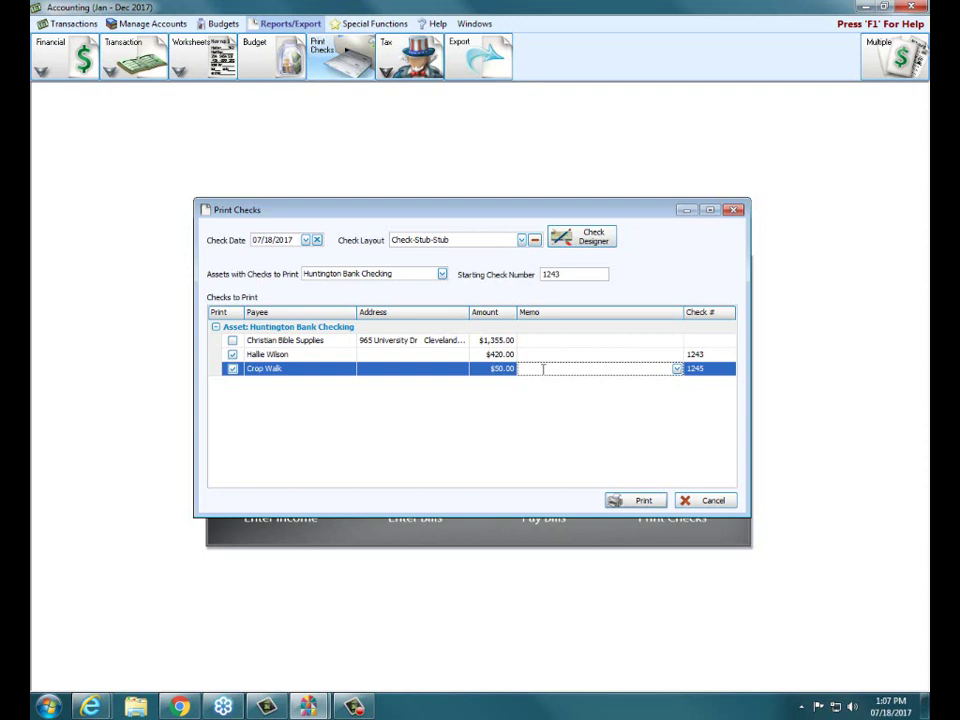
type("Collections for first quarter")
Step: Preview the selected checks in the Check-Stub-Stub layout, examine the check numbers, memo and stub comments on both pages, and close the preview
left_click(651, 502)
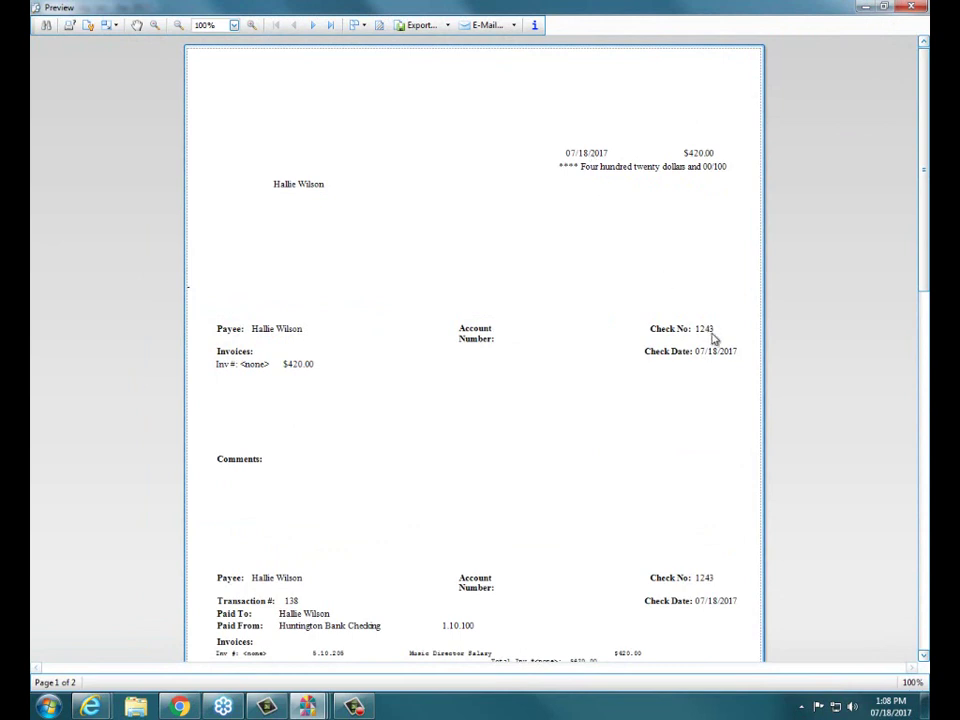
scroll(489, 274, "down", 1)
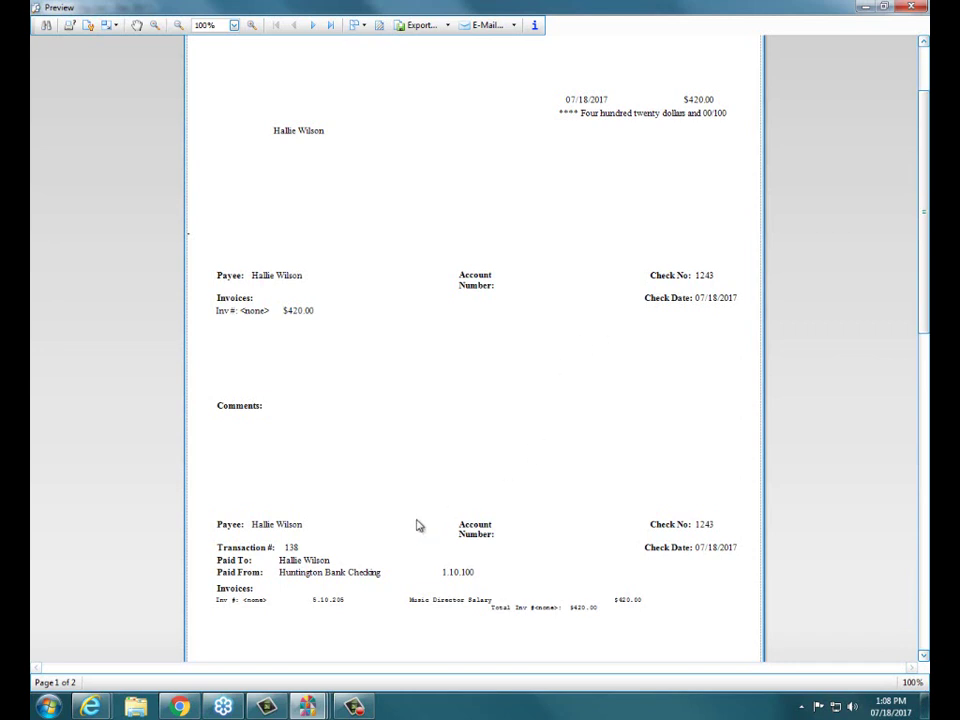
scroll(380, 520, "down", 1)
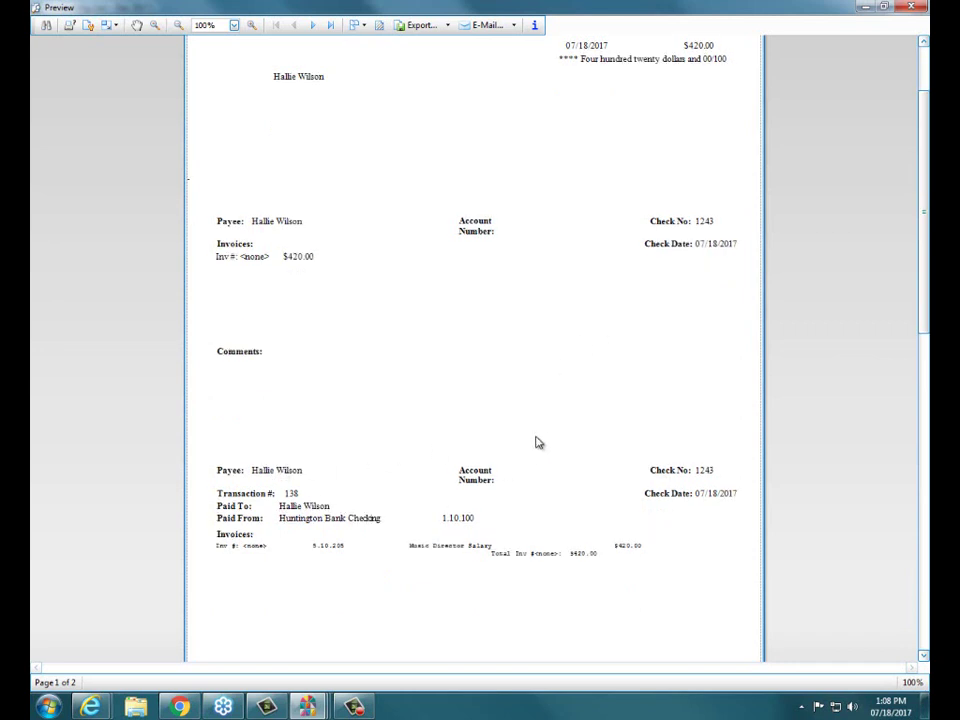
scroll(535, 443, "down", 1)
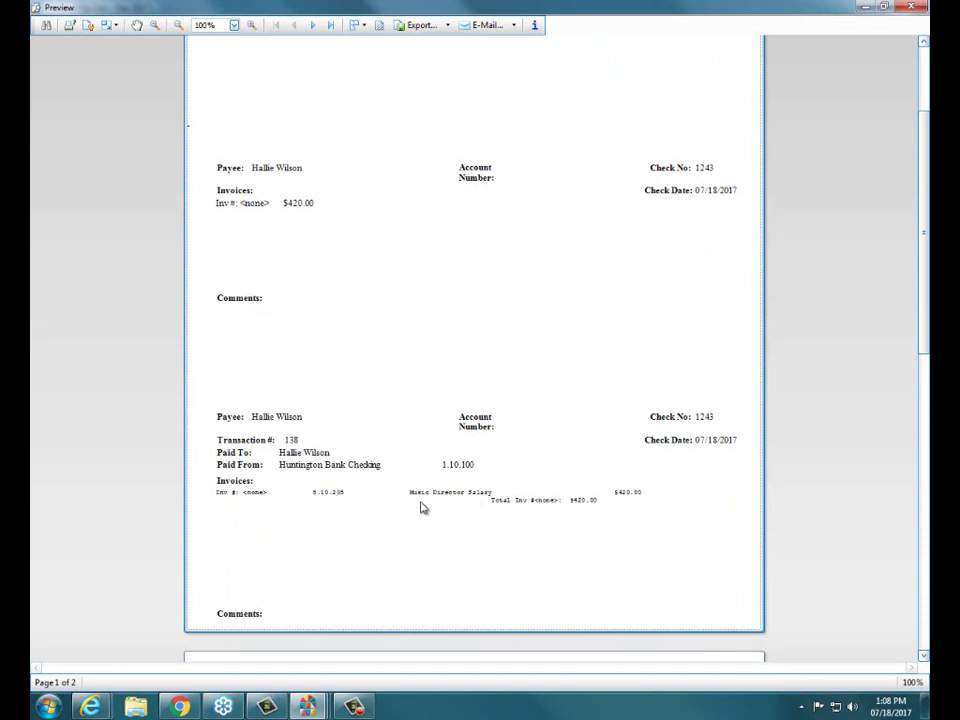
scroll(421, 508, "down", 7)
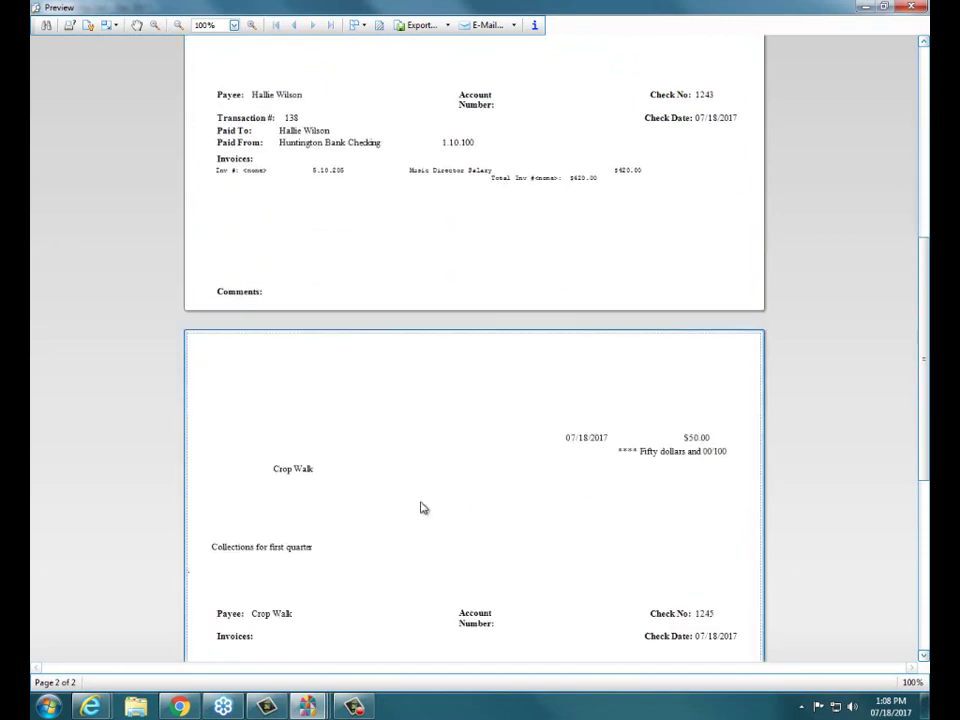
scroll(421, 508, "down", 2)
scroll(421, 508, "down", 2)
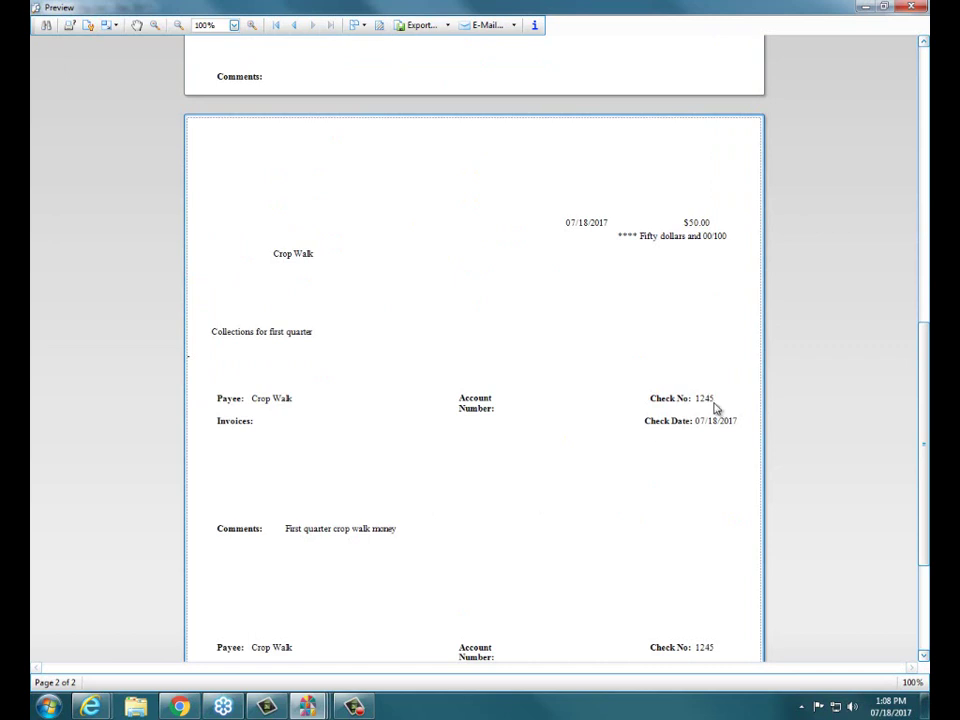
scroll(600, 433, "down", 1)
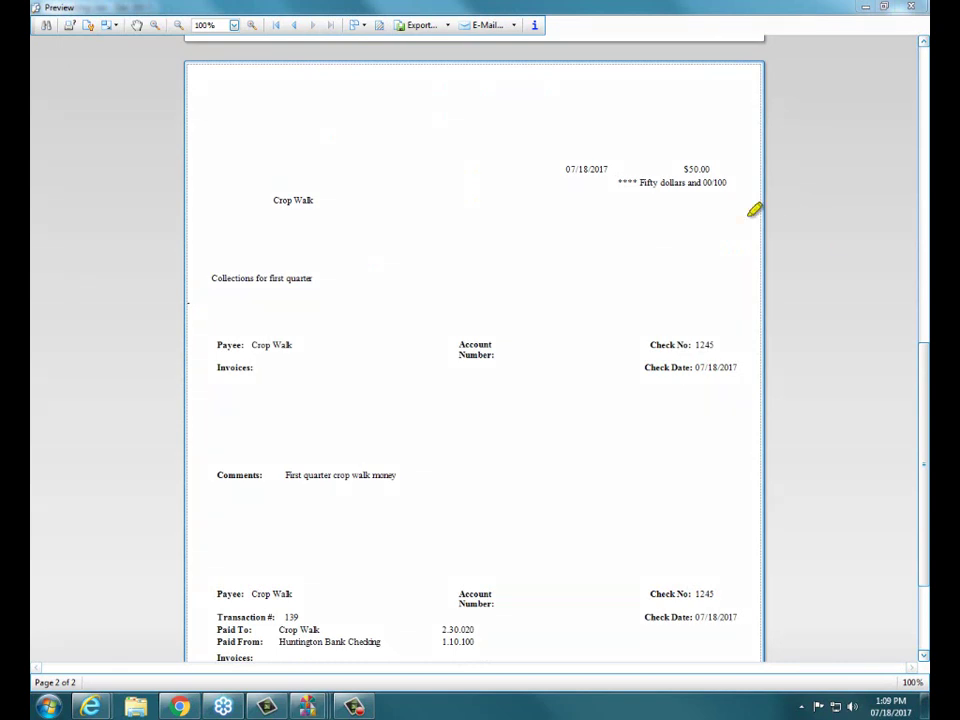
mouse_move(301, 257)
left_mouse_down()
mouse_move(154, 298)
mouse_move(321, 306)
mouse_move(333, 264)
left_mouse_up()
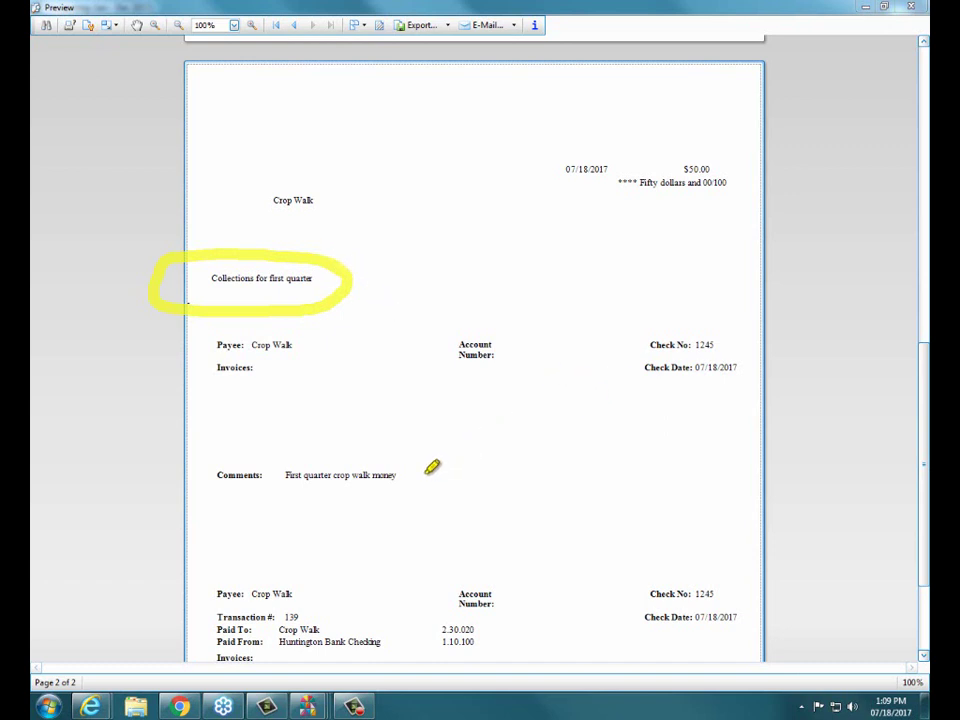
mouse_move(430, 467)
left_mouse_down()
mouse_move(279, 450)
mouse_move(212, 476)
mouse_move(332, 486)
mouse_move(427, 468)
left_mouse_up()
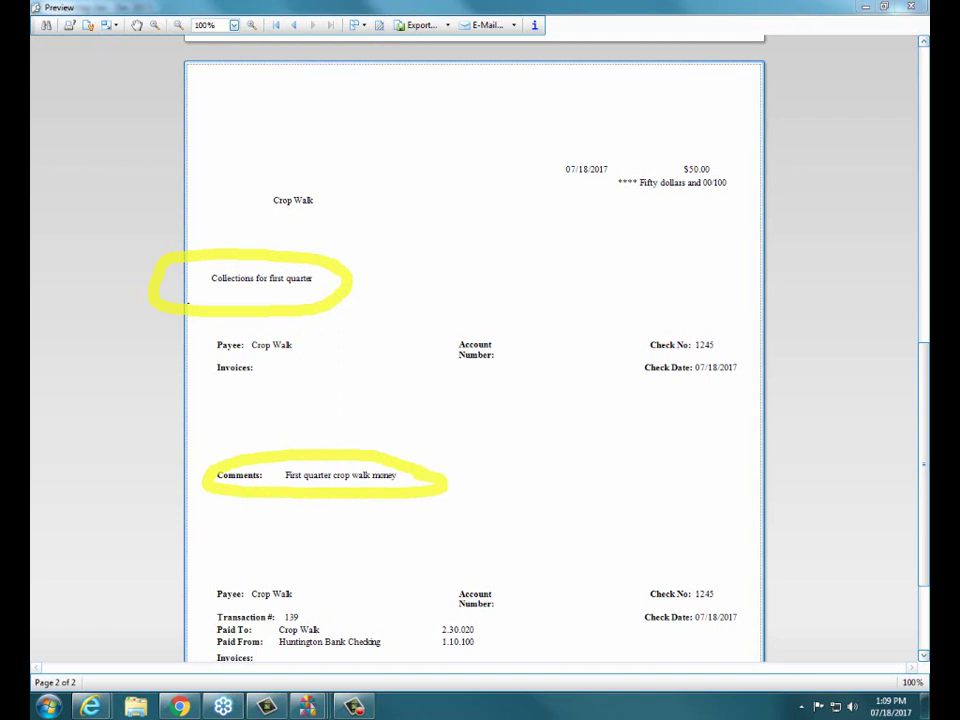
key("Escape")
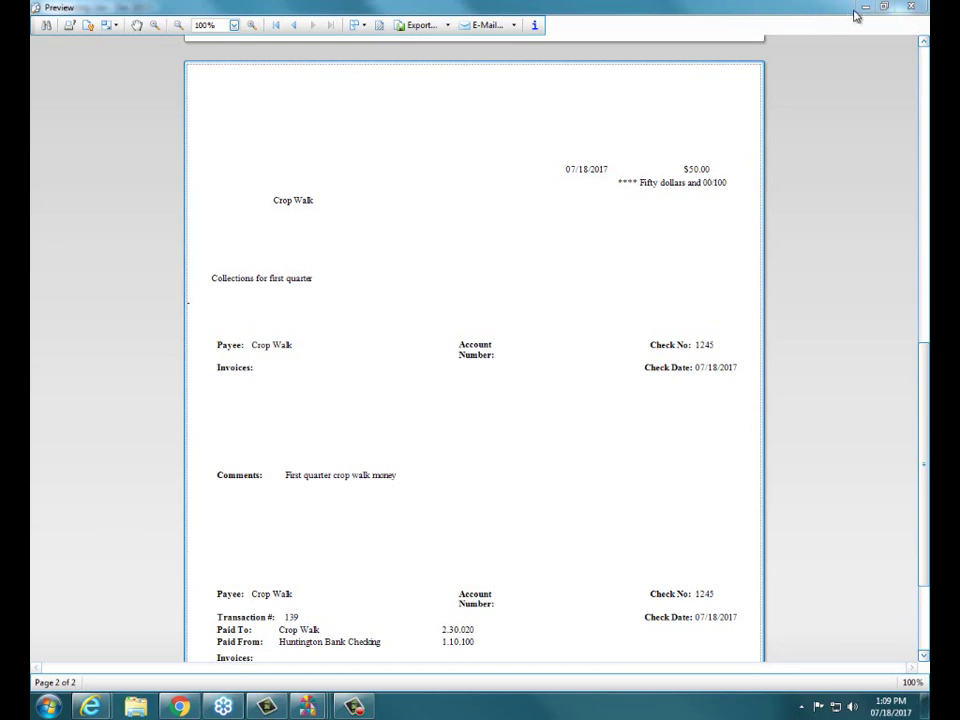
left_click(908, 8)
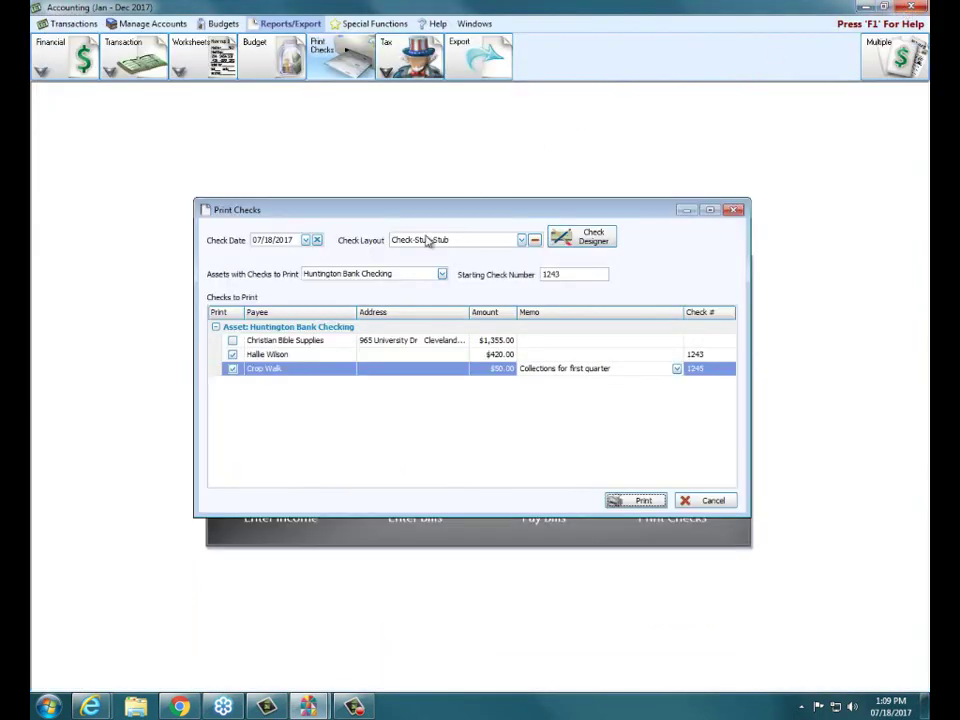
Step: Set the check layout to Stub-Check-Stub and preview both selected checks in that arrangement
left_click(523, 241)
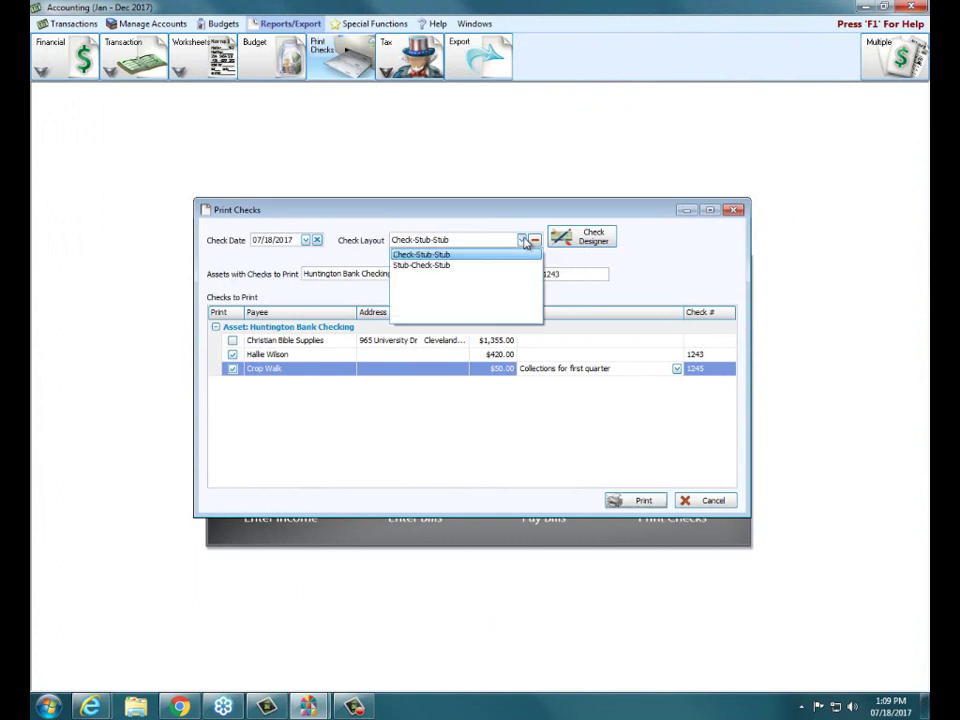
left_click(450, 266)
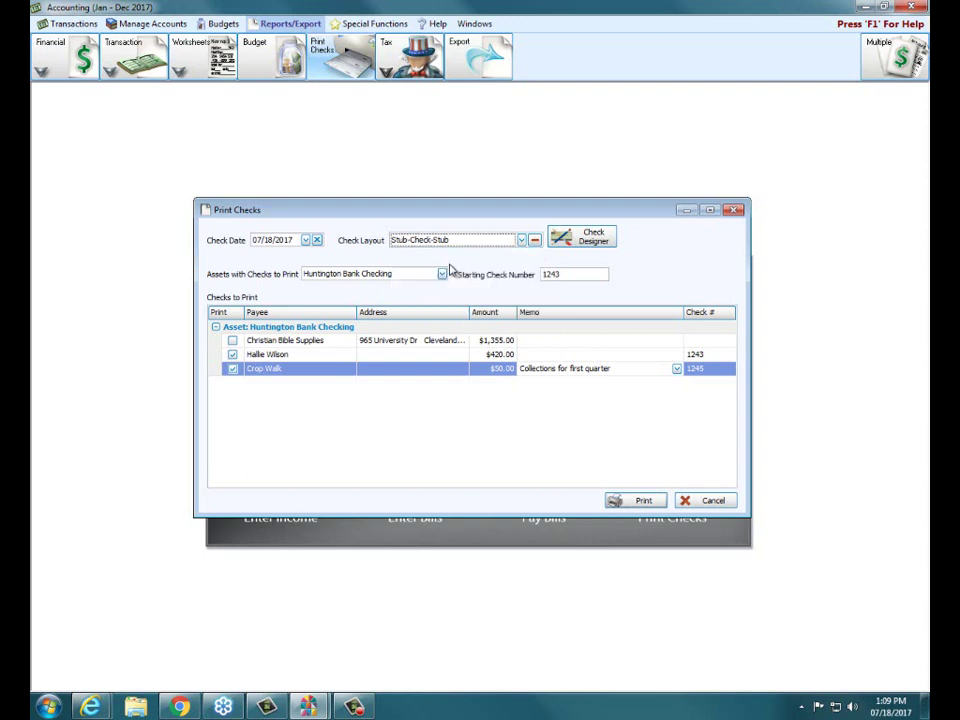
left_click(648, 502)
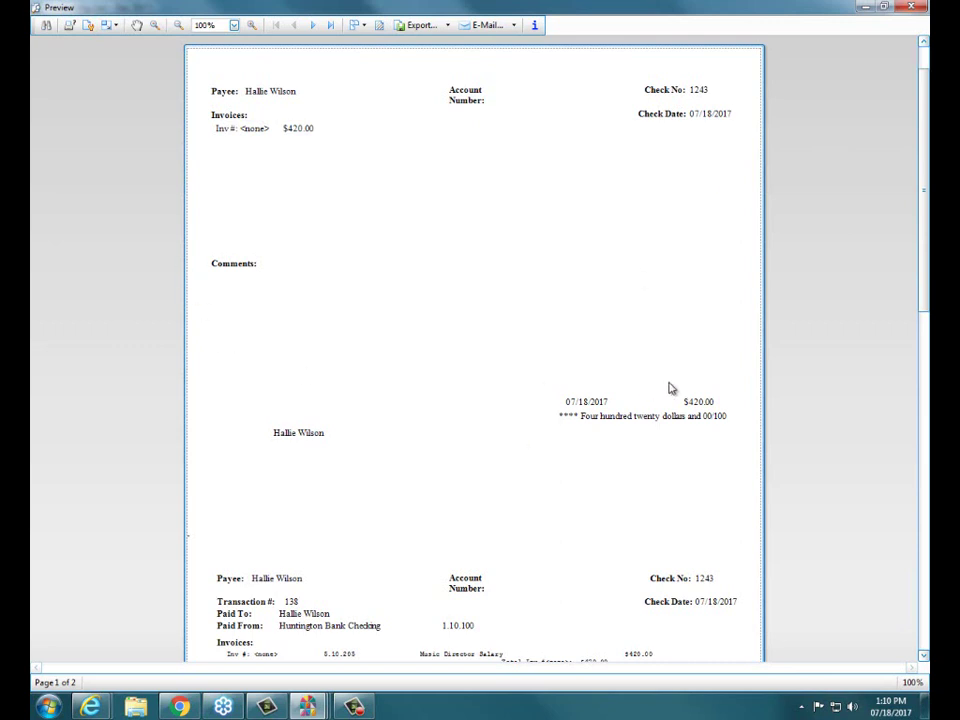
scroll(672, 389, "down", 5)
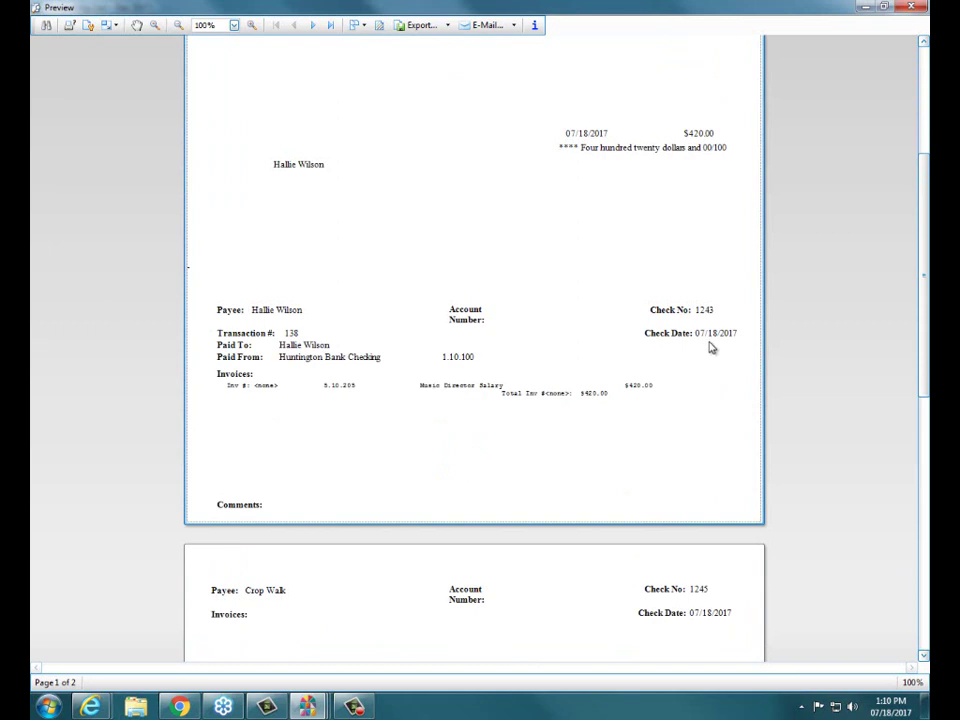
scroll(710, 346, "down", 5)
scroll(708, 346, "down", 7)
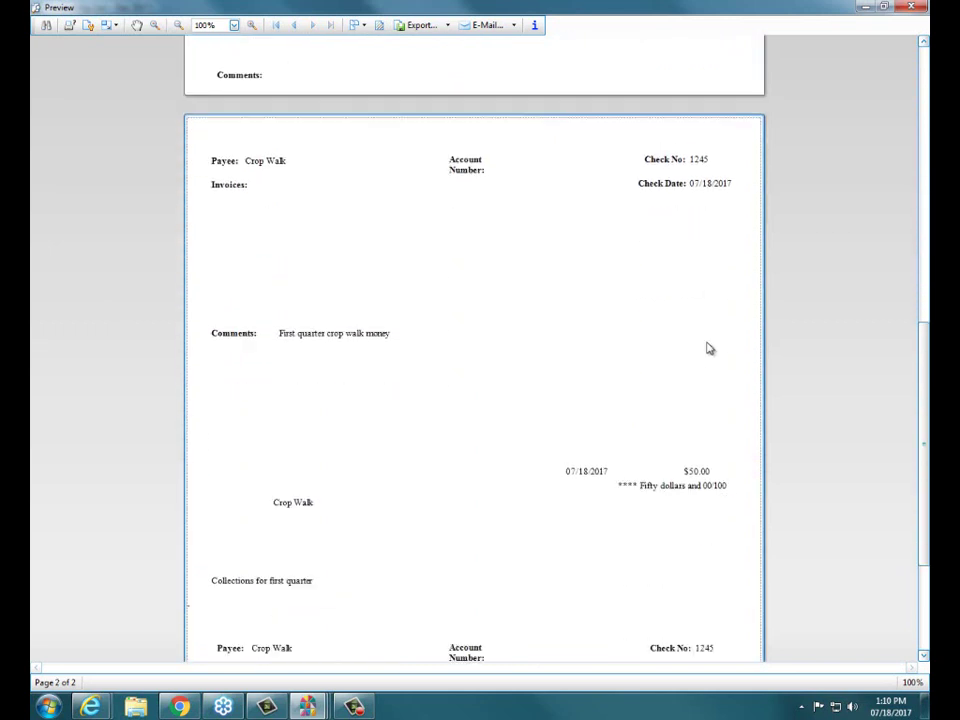
scroll(708, 346, "up", 6)
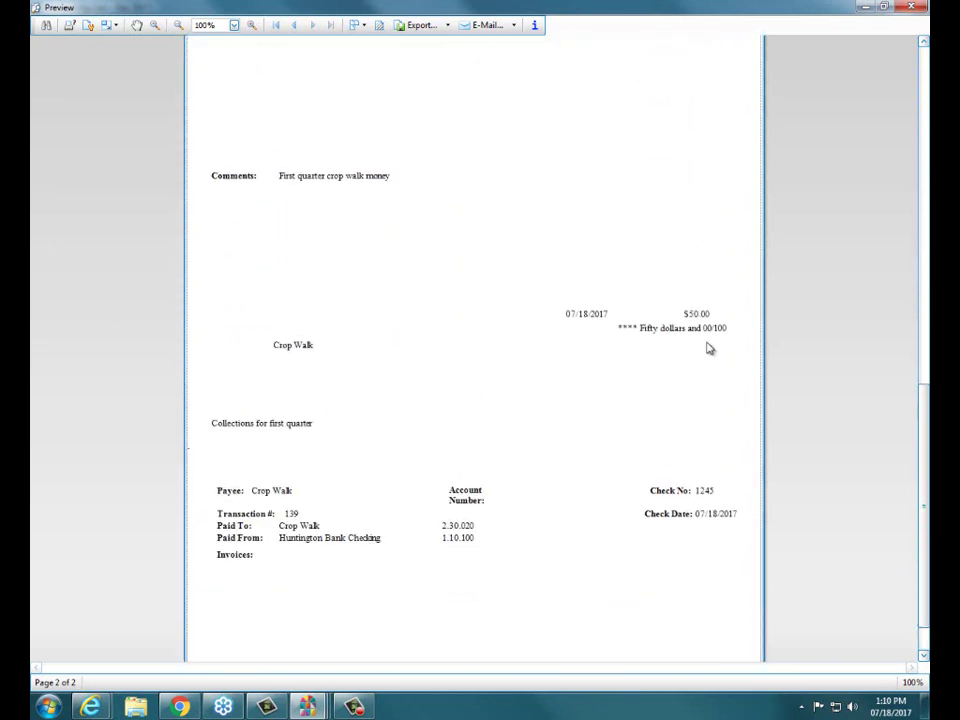
Step: Print all pages of the previewed checks to the pdfFactory printer, and close the resulting PDF window
left_click(68, 27)
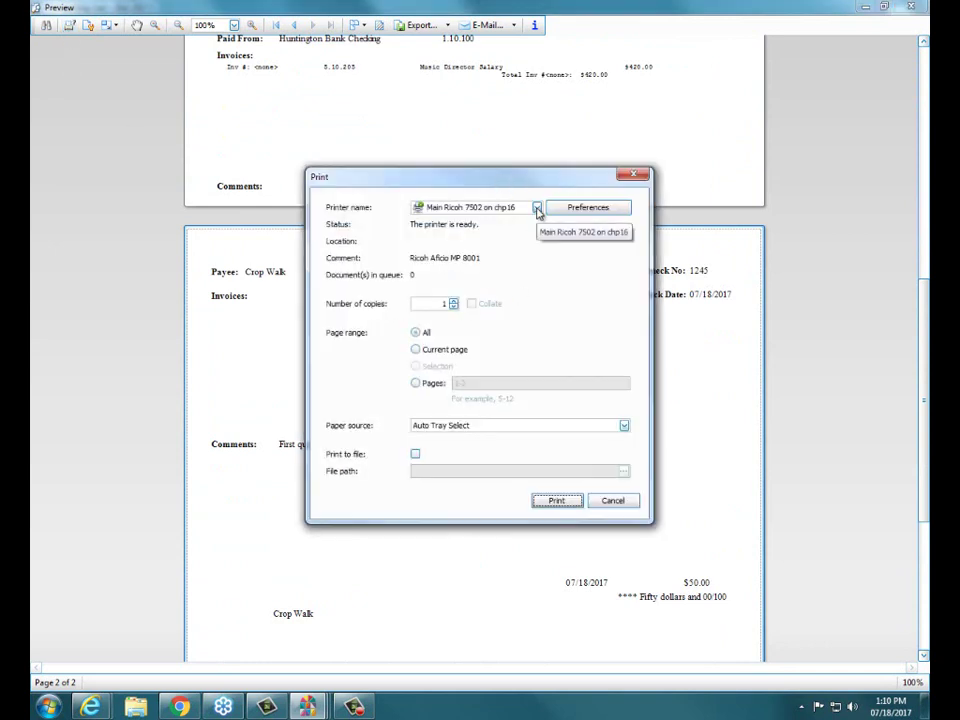
left_click(537, 208)
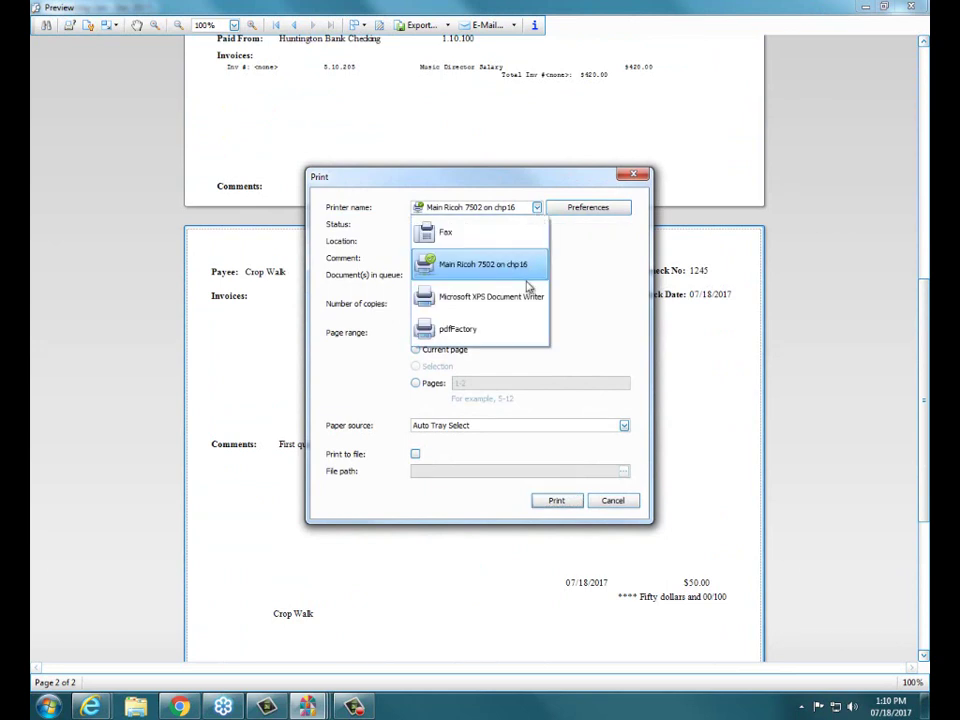
left_click(476, 330)
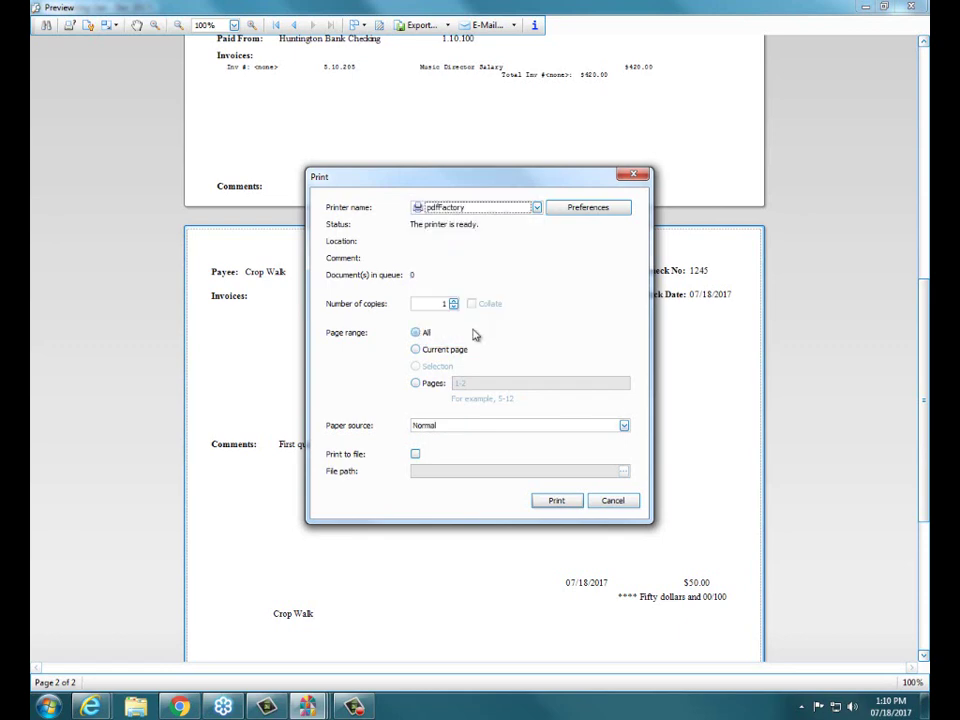
left_click(556, 500)
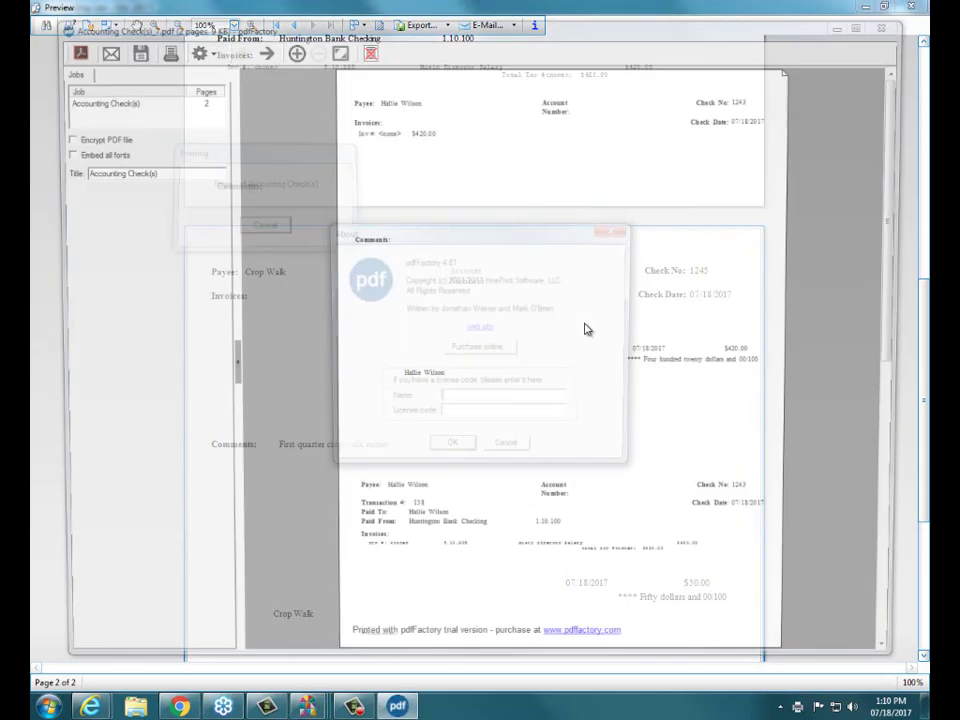
left_click(451, 446)
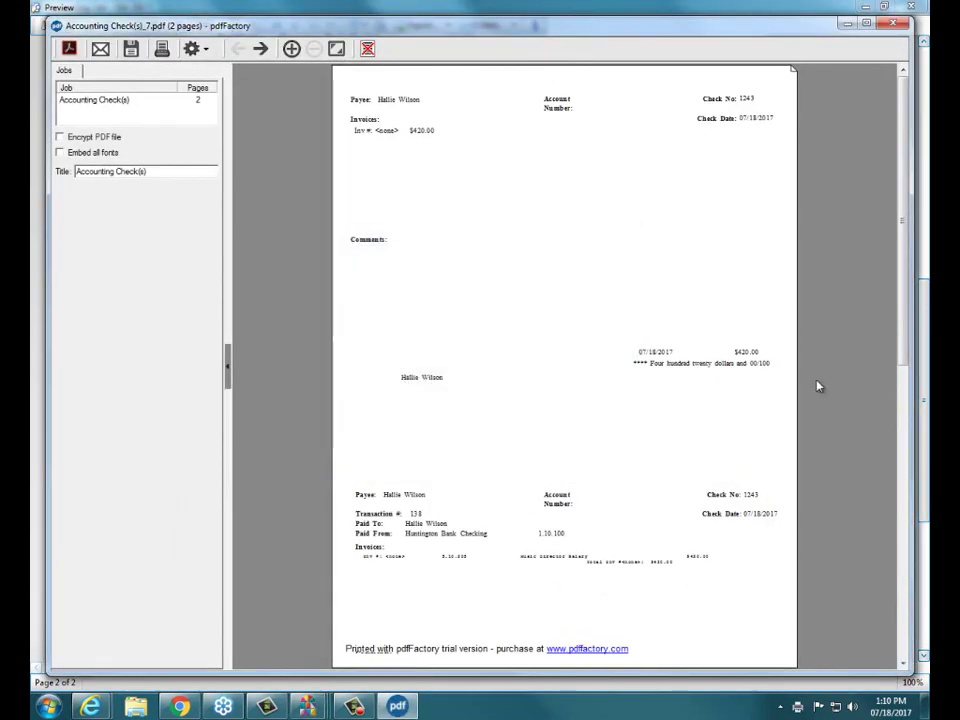
left_click(892, 27)
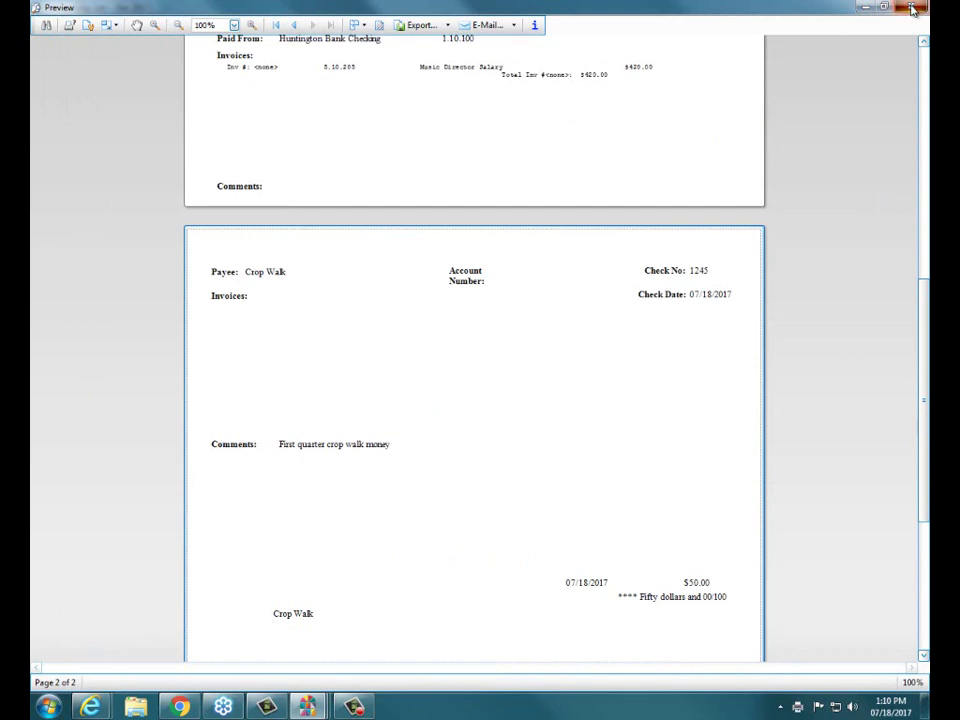
Step: Close the preview, report that the checks did not all print correctly, and mark only check 1243 as printed correctly
left_click(911, 10)
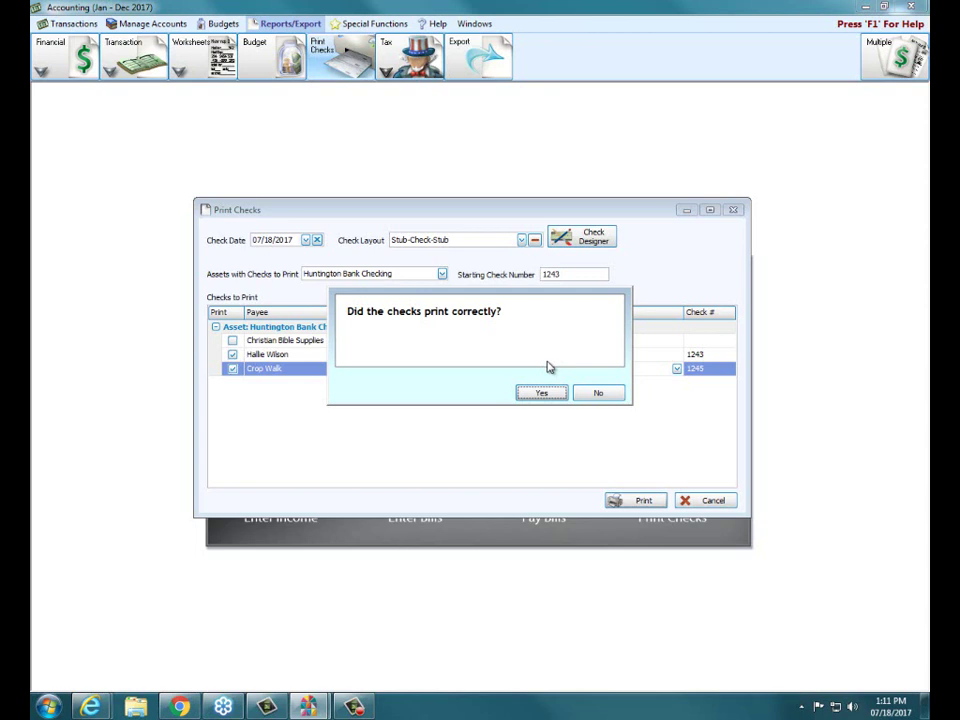
left_click(599, 395)
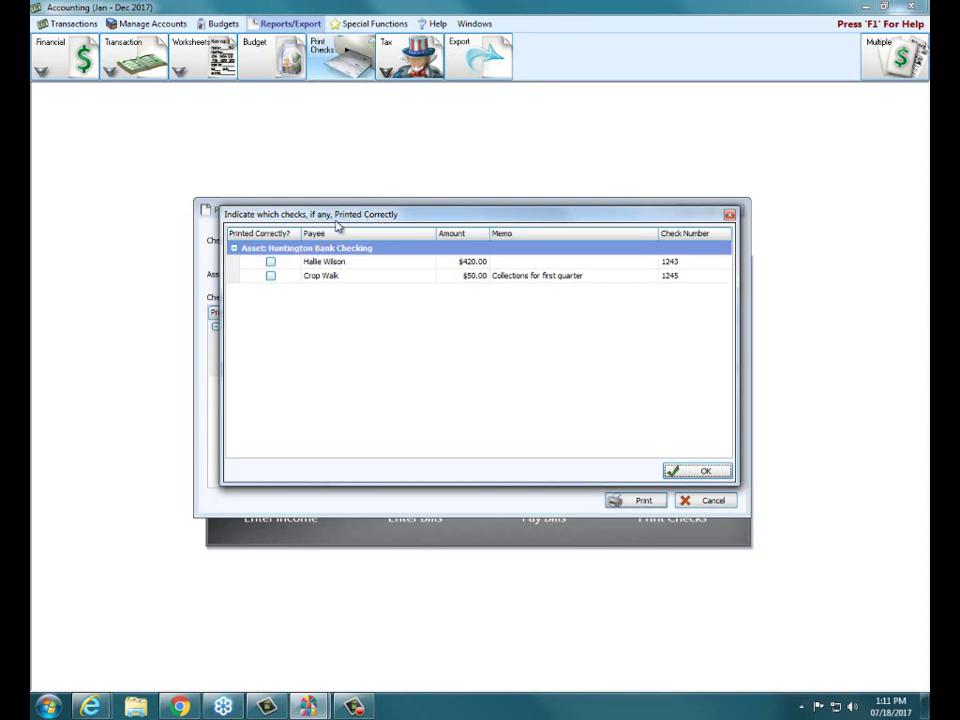
left_click(270, 263)
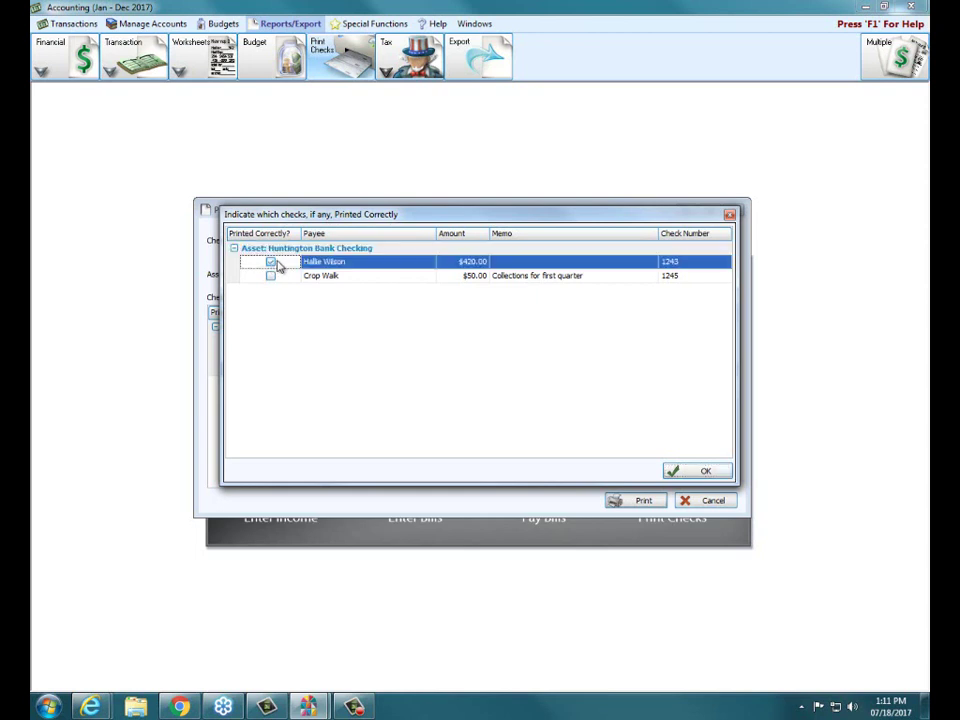
left_click(707, 472)
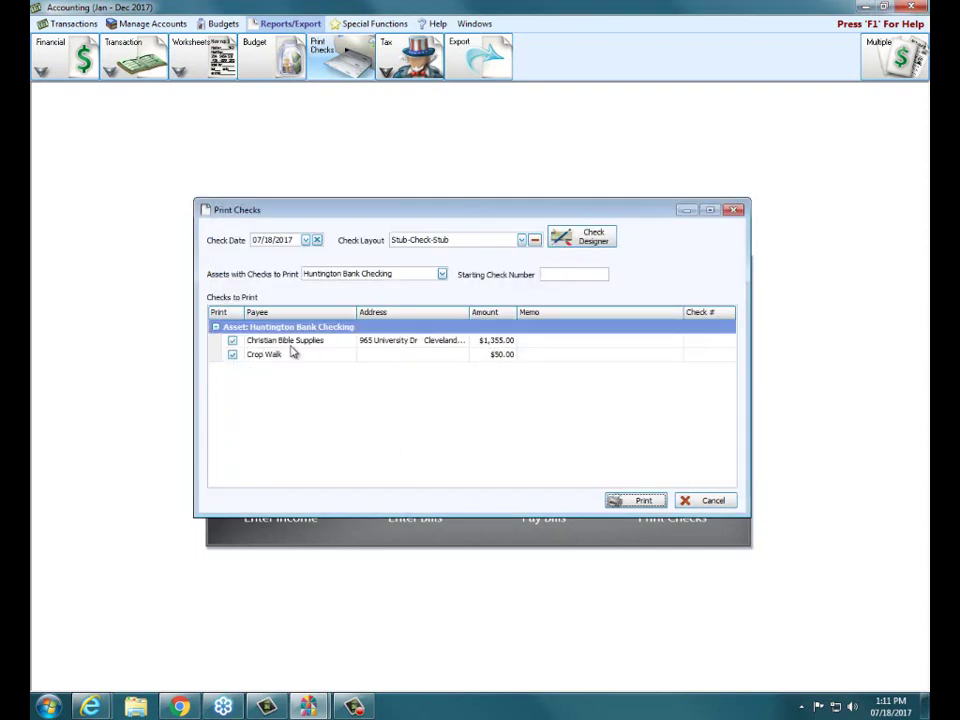
Step: Exclude the Christian Bible Supplies check, set the starting check number to 1246, and preview the remaining Crop Walk check
left_click(234, 341)
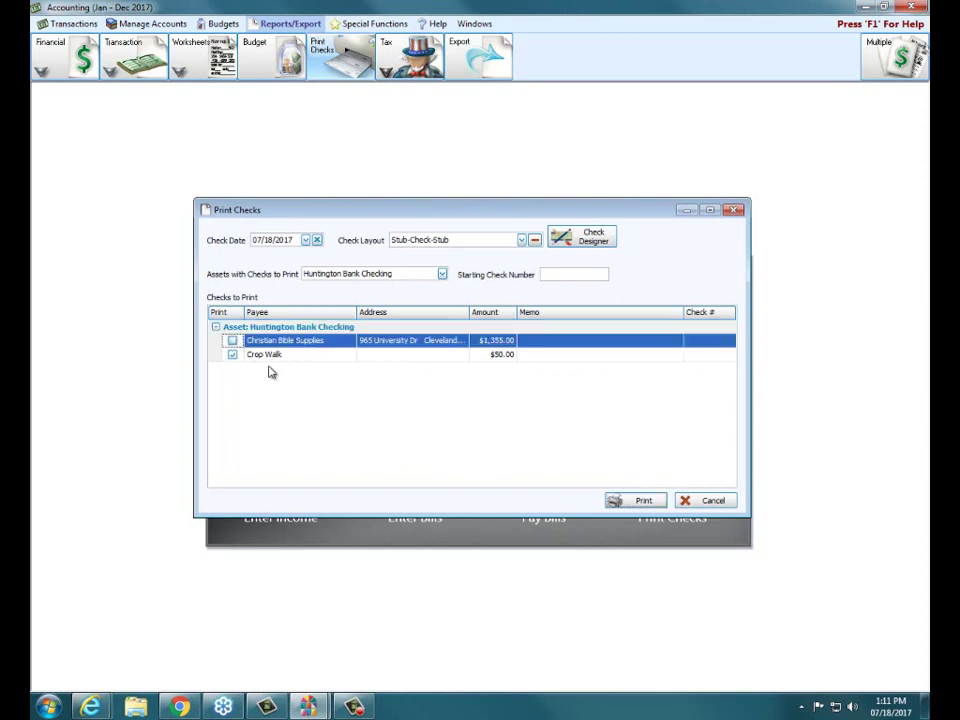
left_click(568, 275)
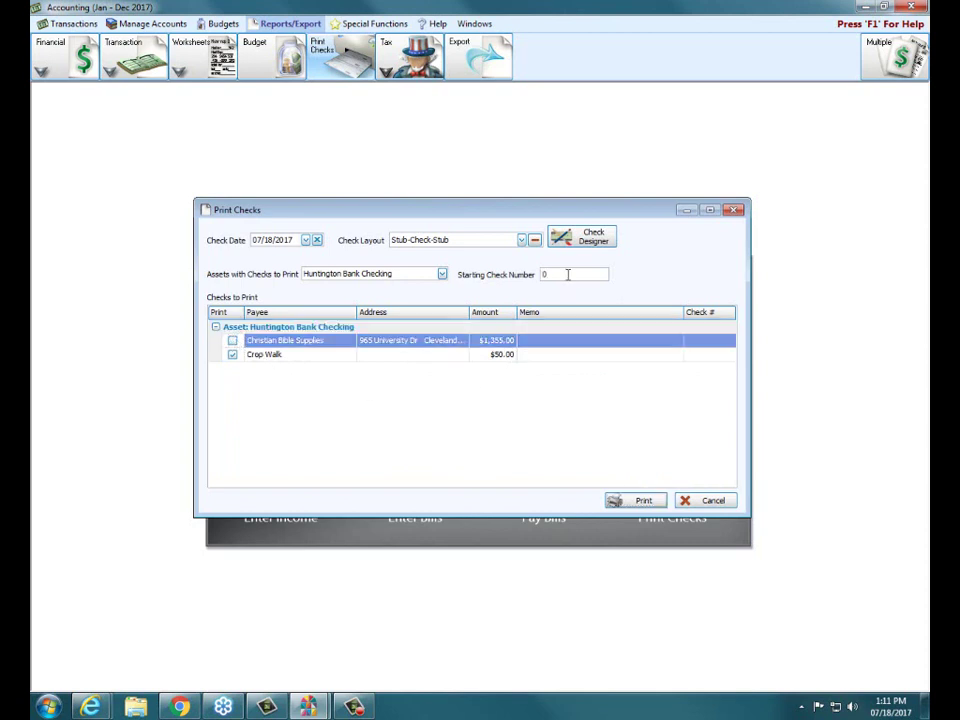
type("1246")
left_click(644, 502)
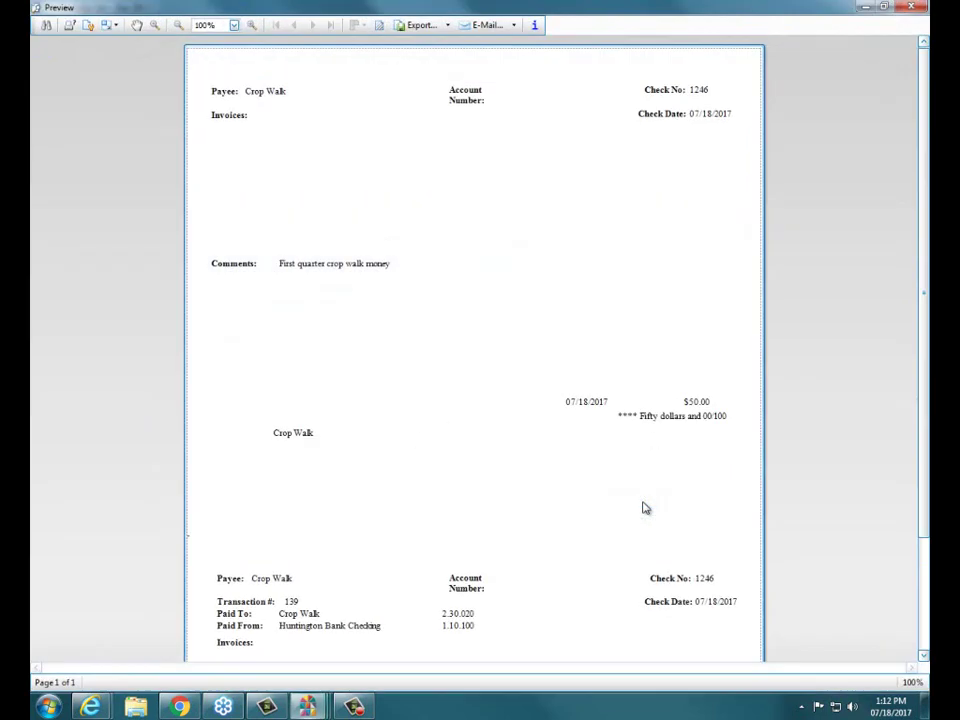
Step: Print the Crop Walk check to the pdfFactory printer
left_click(69, 26)
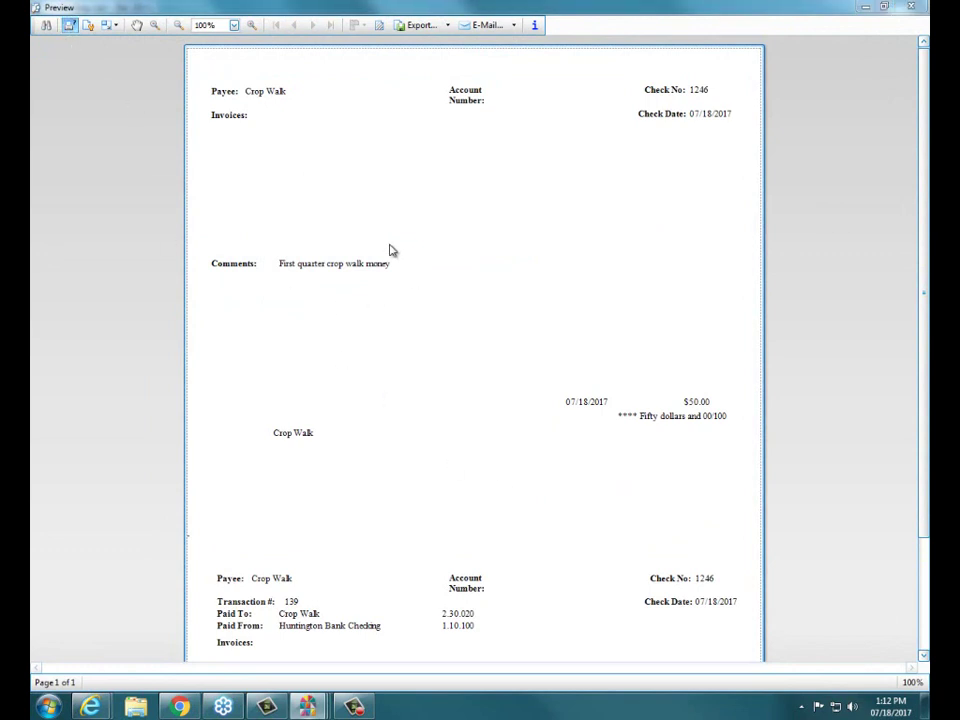
left_click(537, 209)
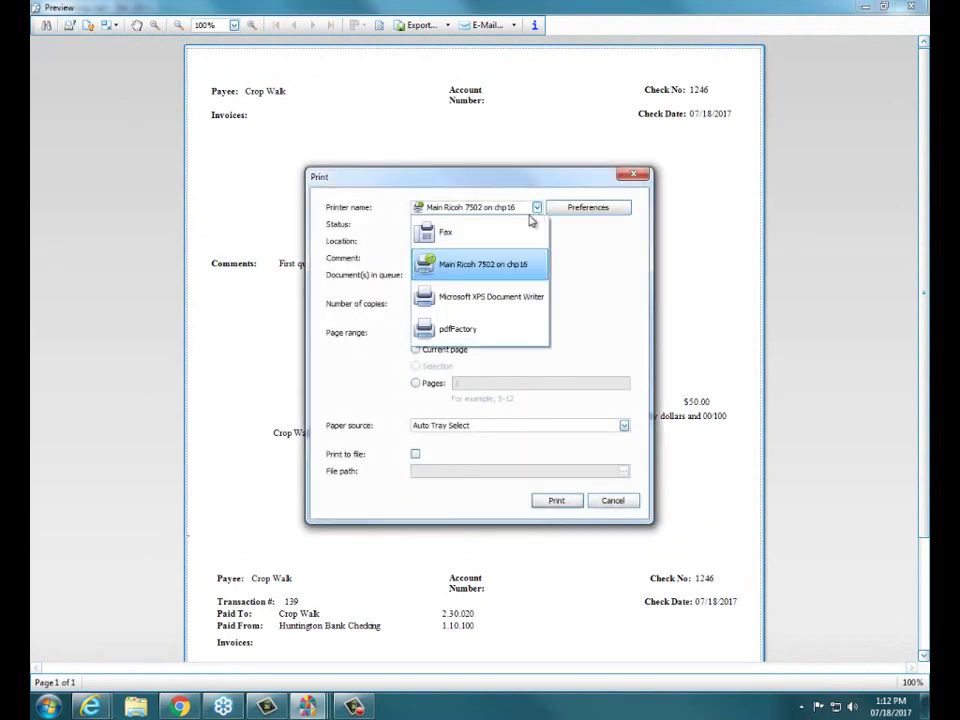
left_click(489, 330)
left_click(546, 502)
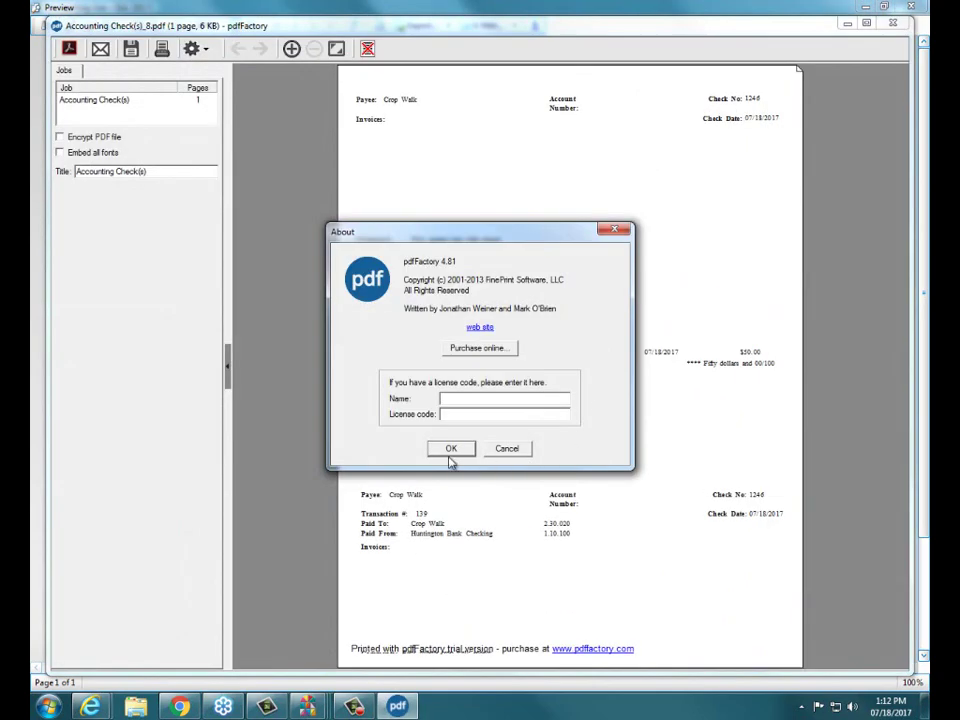
Step: Close the PDF output and check preview, and confirm that the Crop Walk check printed correctly
left_click(450, 450)
left_click(892, 22)
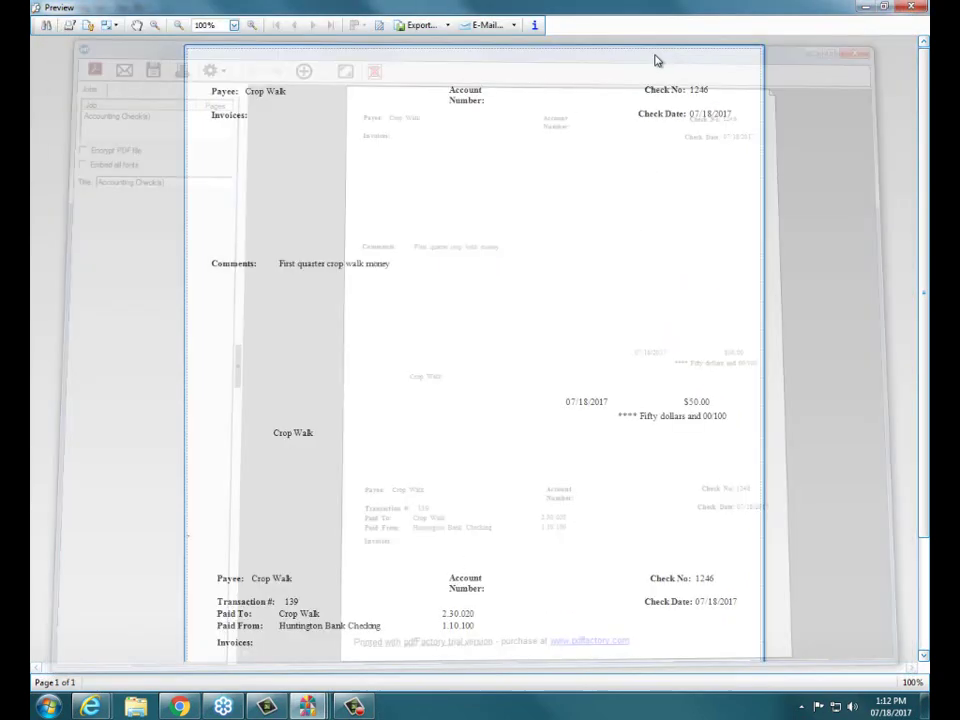
left_click(919, 8)
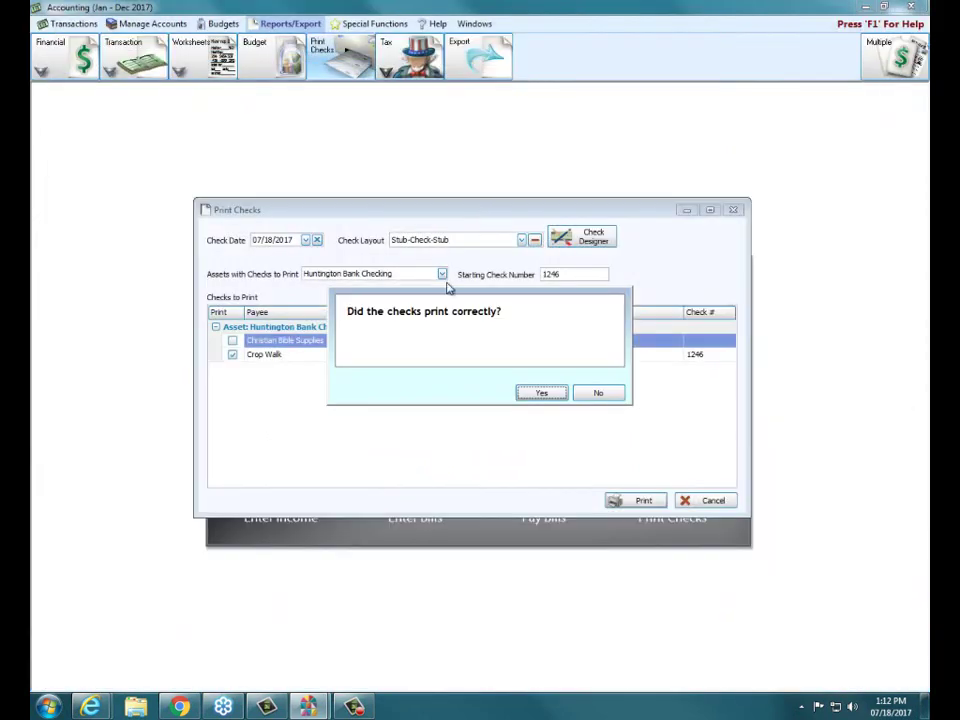
left_click(558, 392)
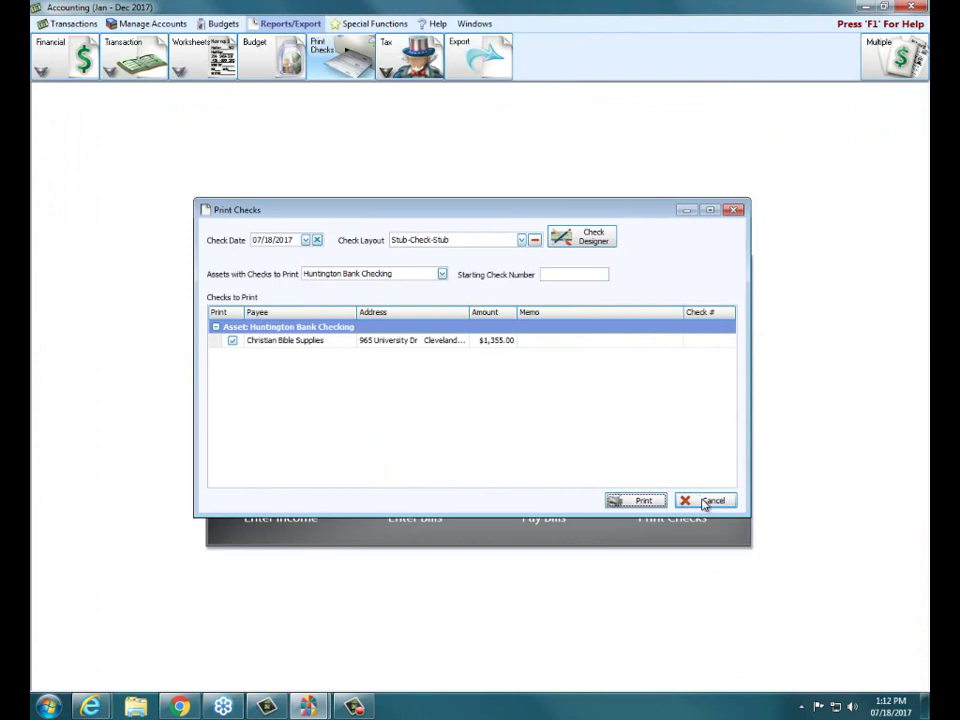
Step: Close and reopen Print Checks to review which checks are still waiting to be printed, and close it again
left_click(735, 211)
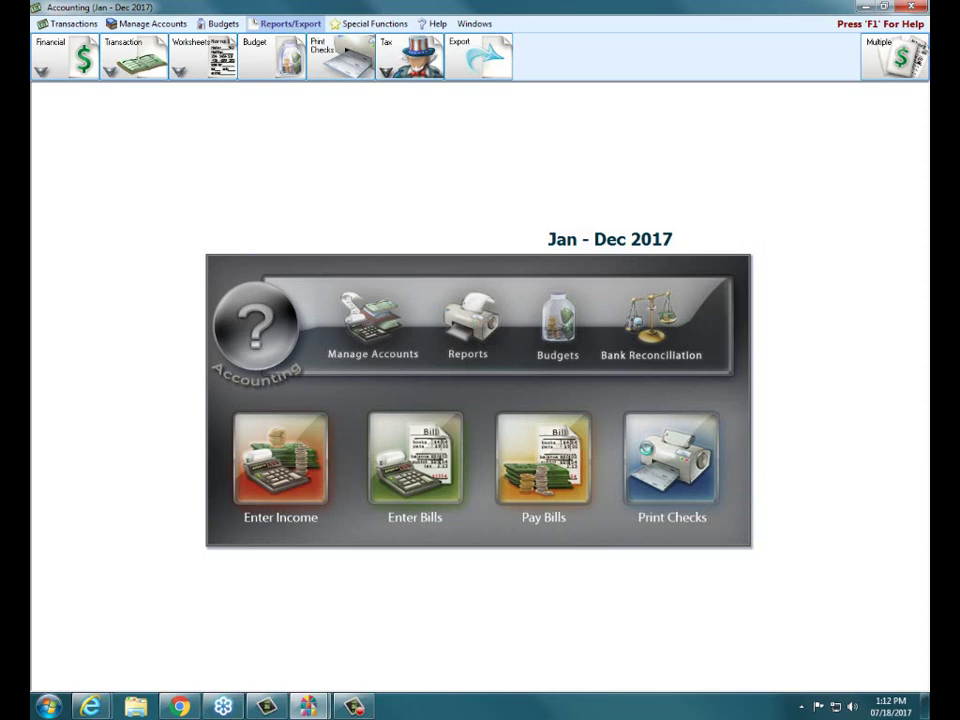
left_click(648, 455)
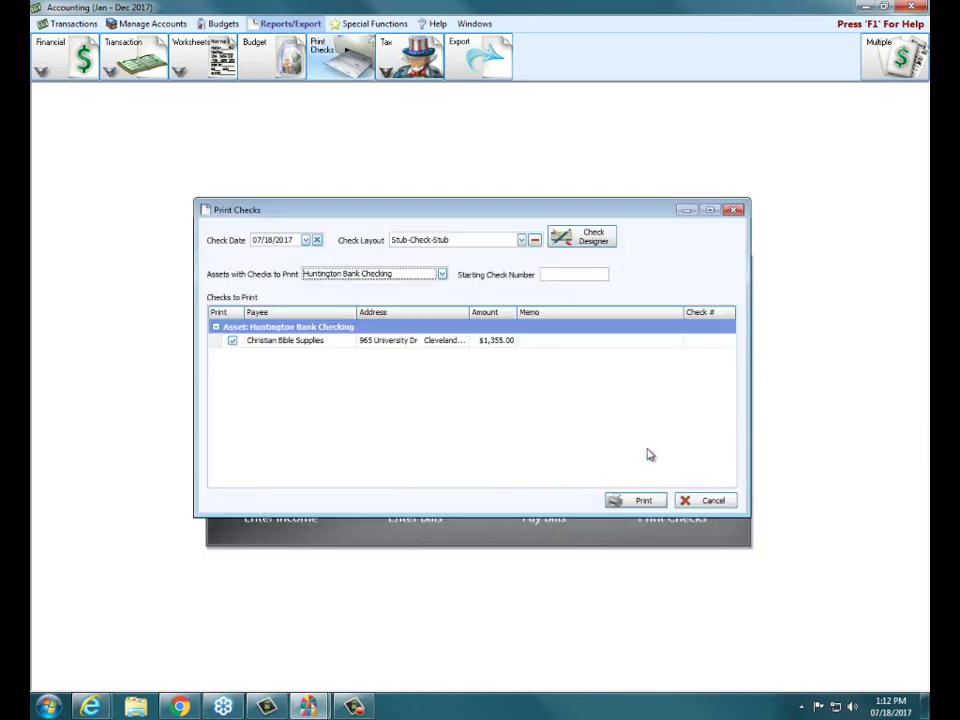
left_click(736, 211)
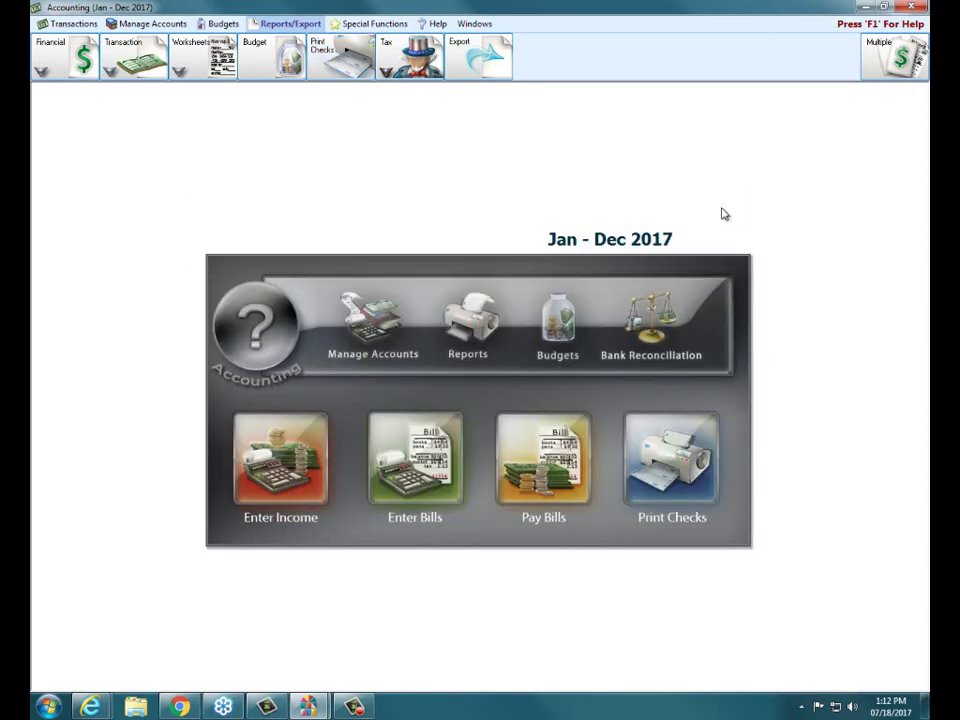
Step: Browse the 2017 transactions full-size, examine the check numbers on the latest Crop Walk payment entries, and close the list
left_click(74, 25)
left_click(76, 54)
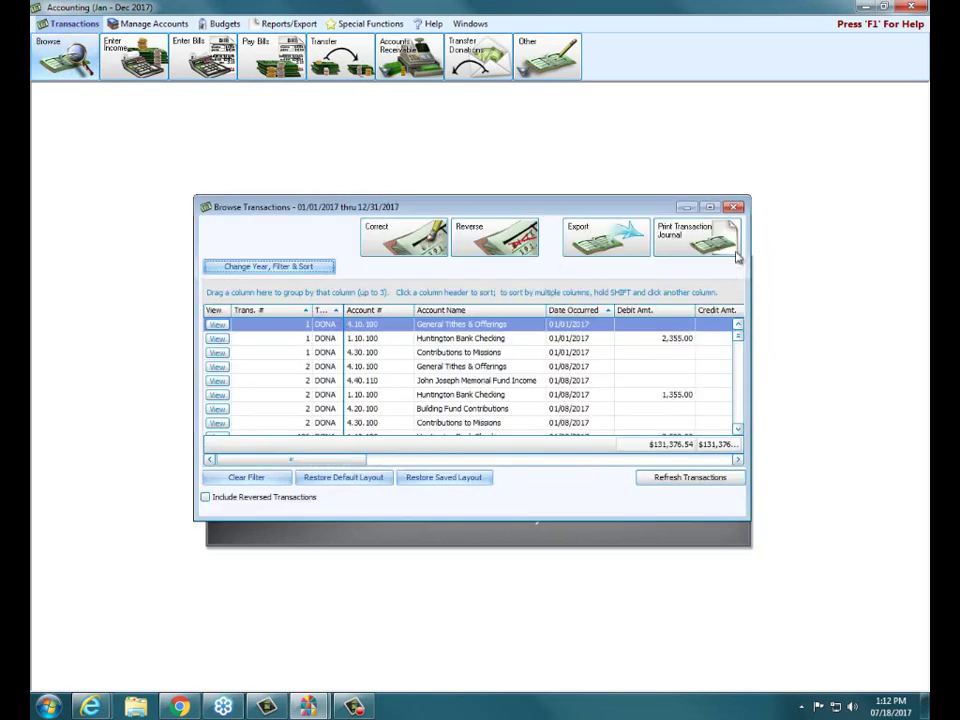
left_click(709, 208)
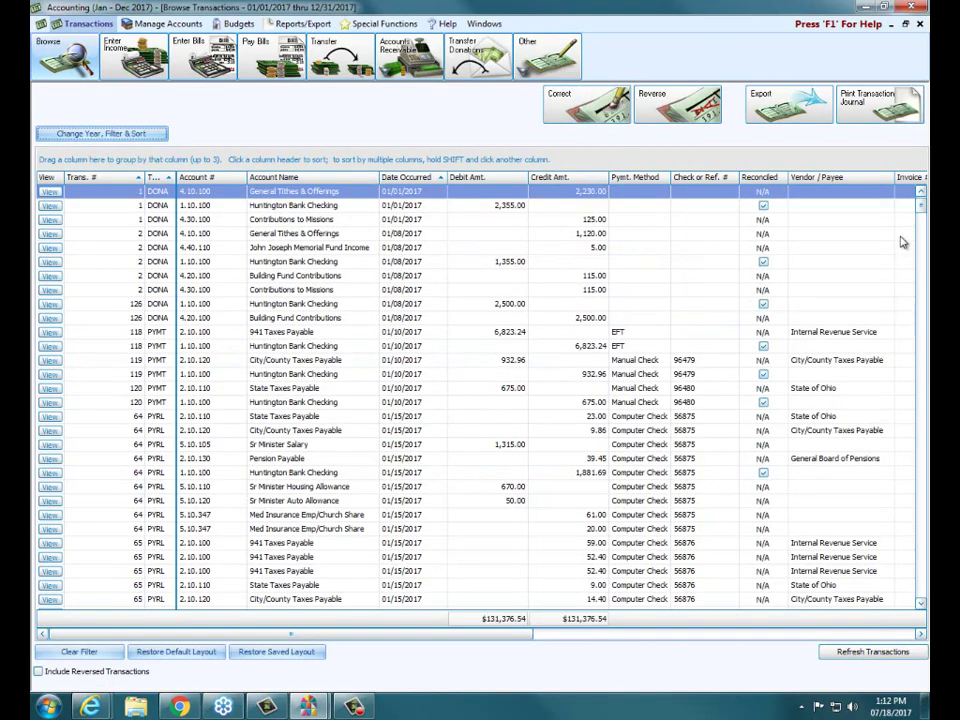
left_click_drag(921, 203, 924, 590)
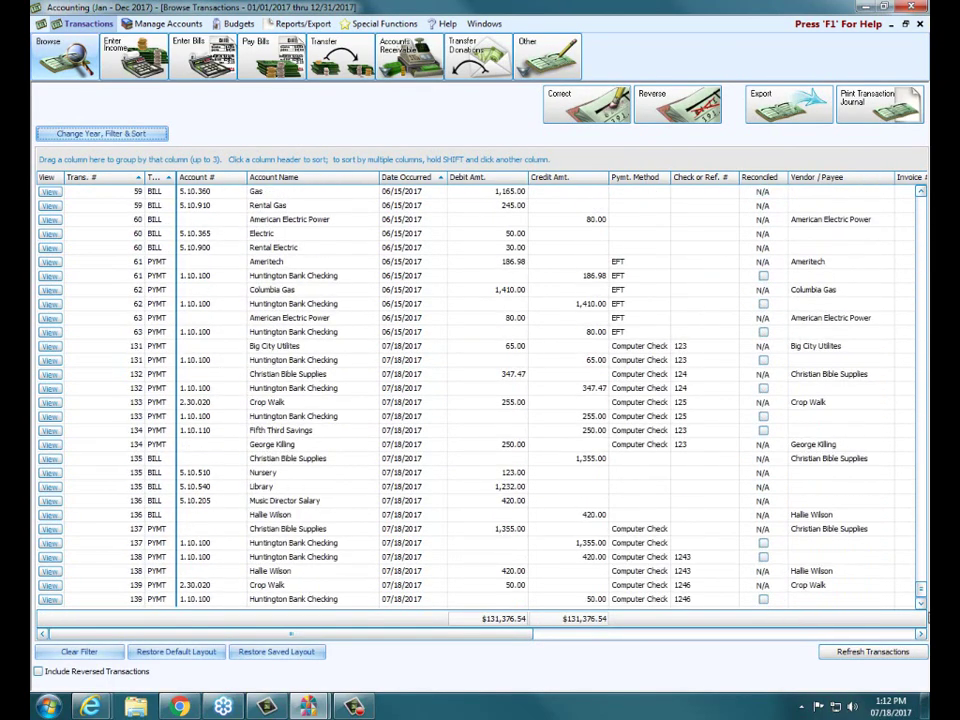
left_click(294, 601)
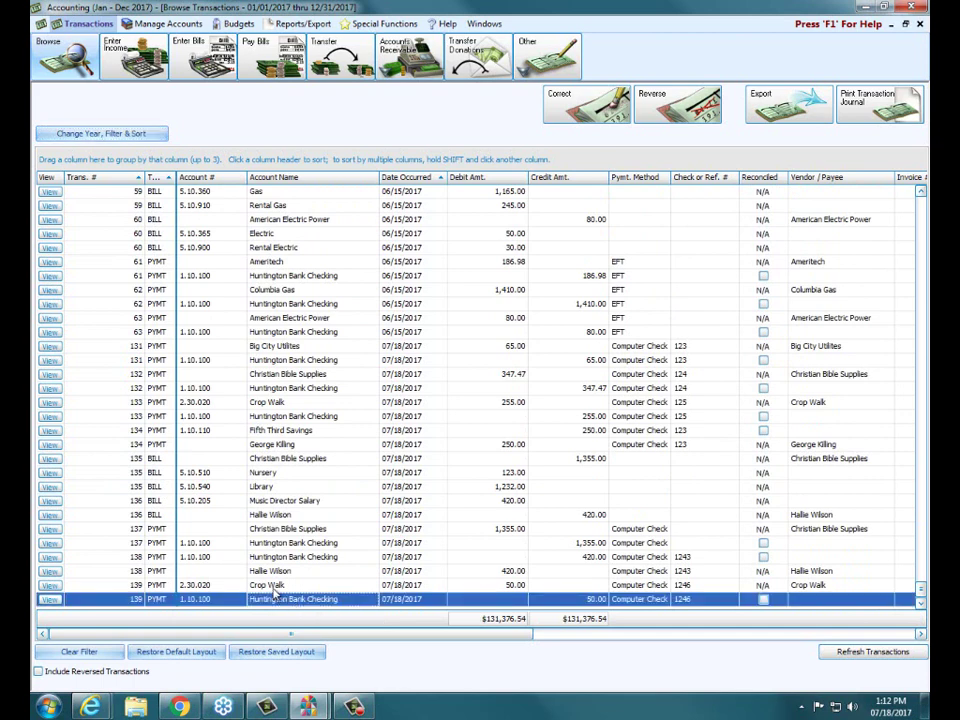
left_click(275, 588)
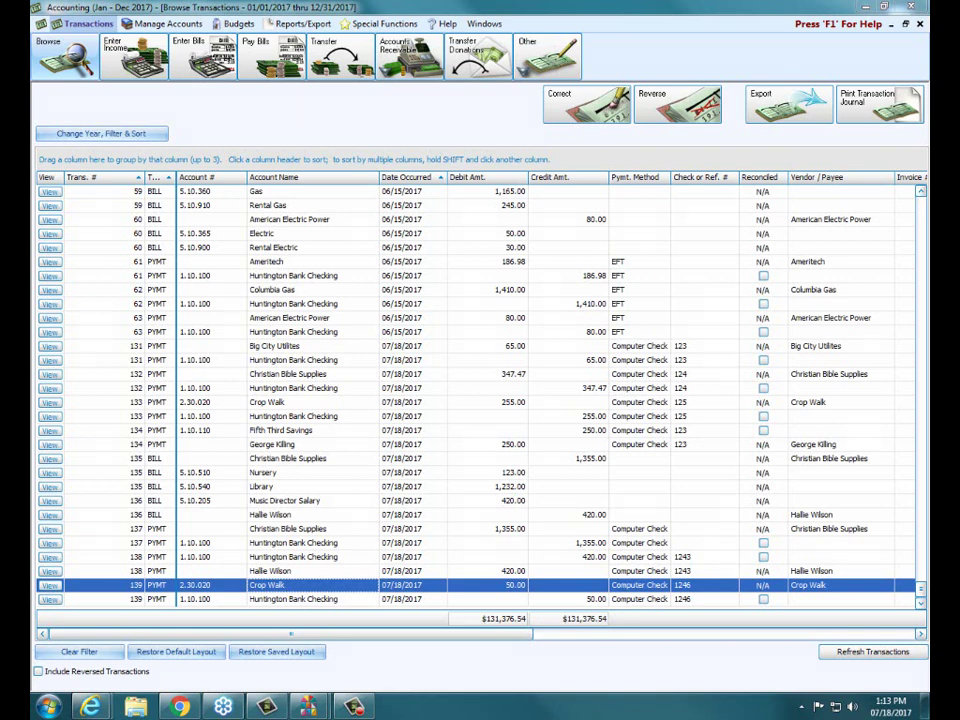
left_click(919, 23)
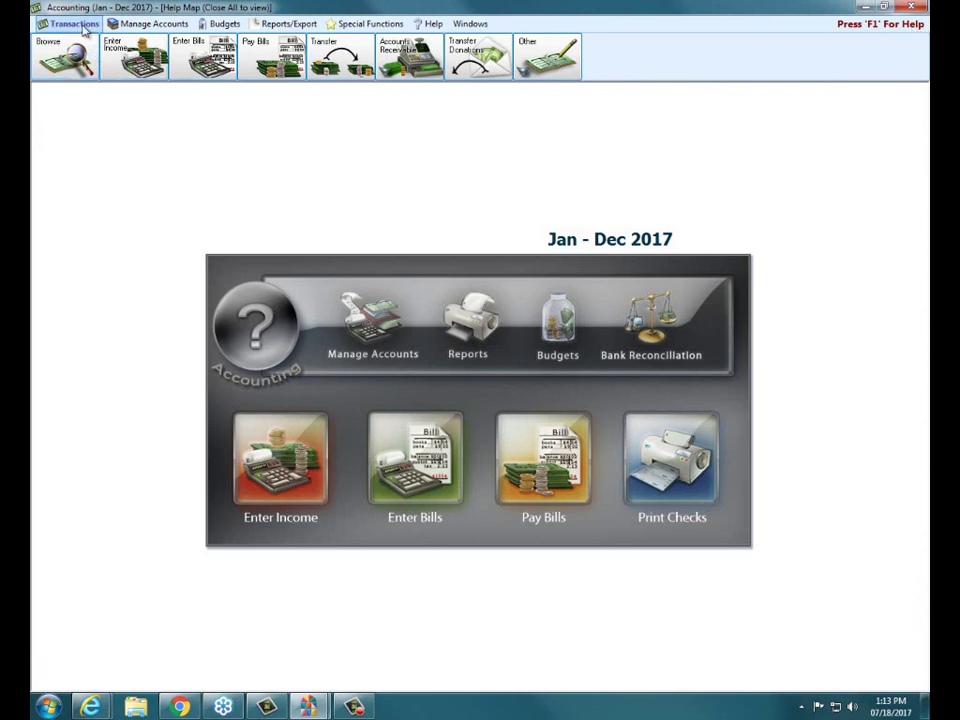
Step: Start a spoiled check entry with check number 1245 and asset account 1.10.100 - Huntington Bank Checking
left_click(572, 72)
left_click(525, 90)
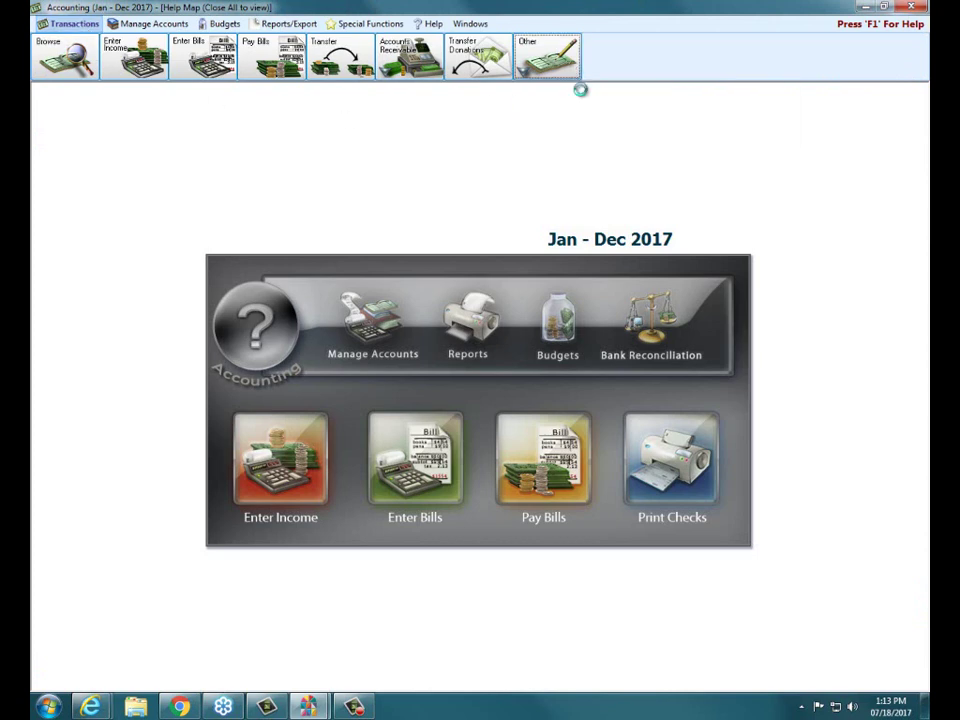
left_click(182, 135)
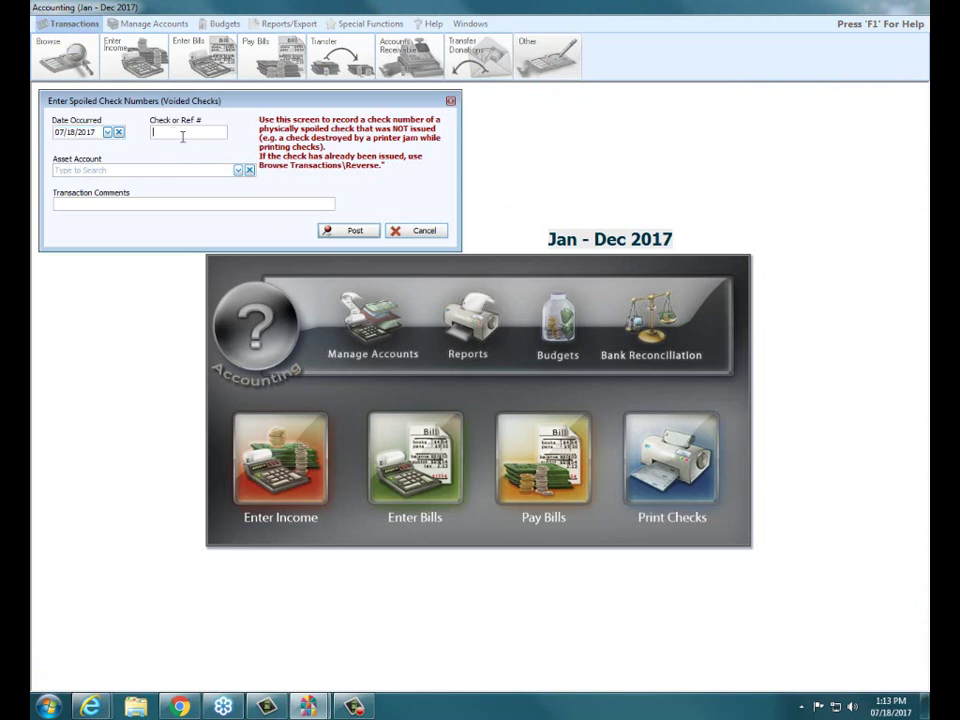
type("1245")
left_click(238, 170)
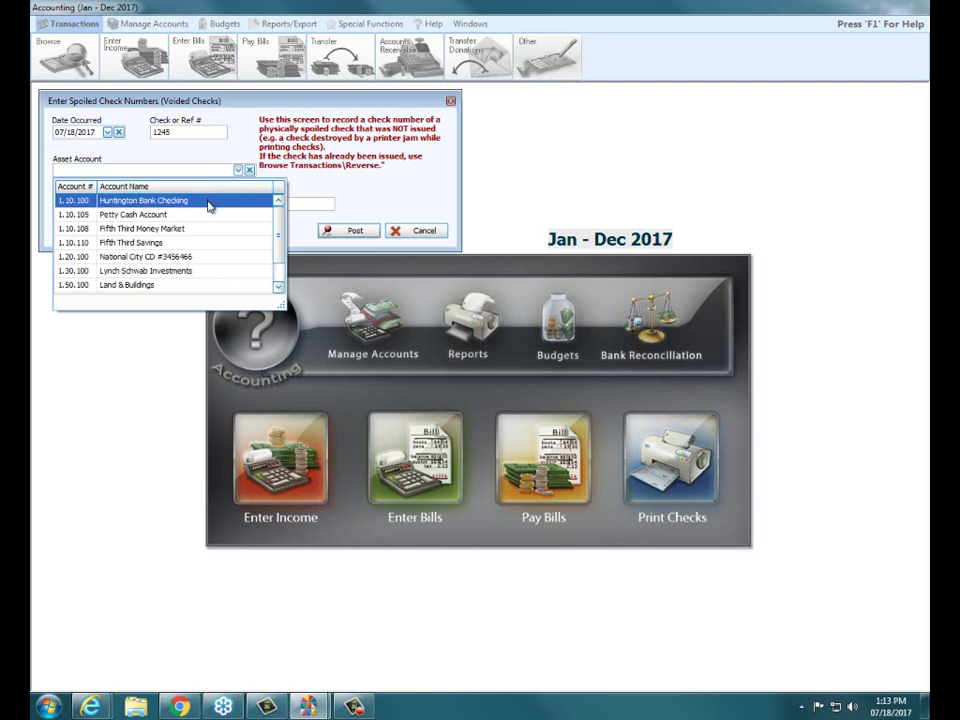
left_click(207, 200)
Step: Add the transaction comment "jammed in printer", post the voided check, and close the spoiled check form
left_click(108, 204)
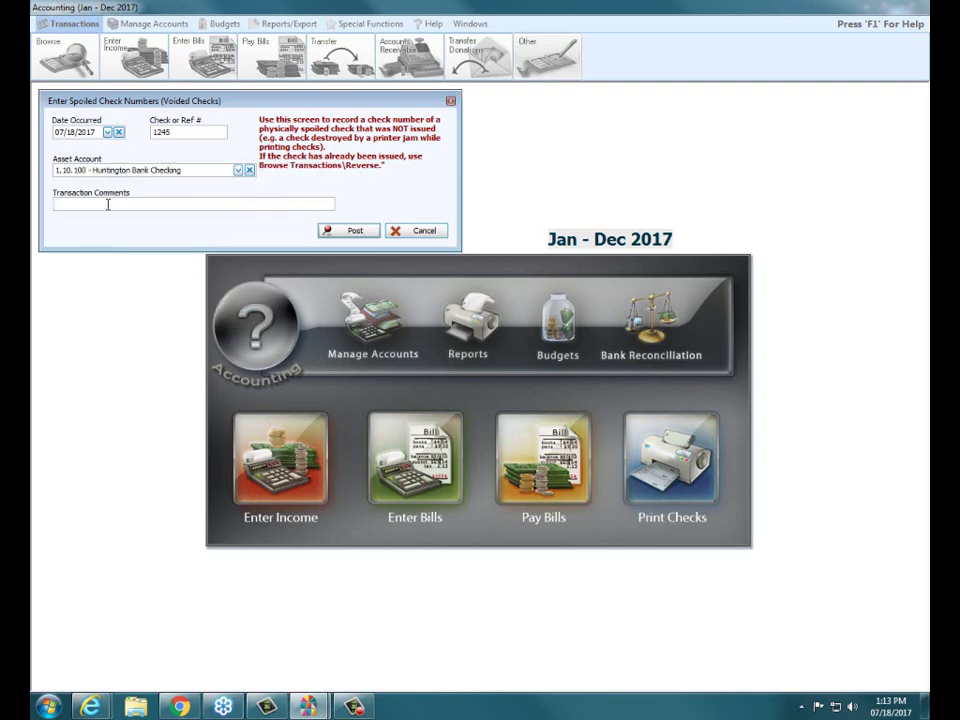
type("jammed in printer")
left_click(354, 236)
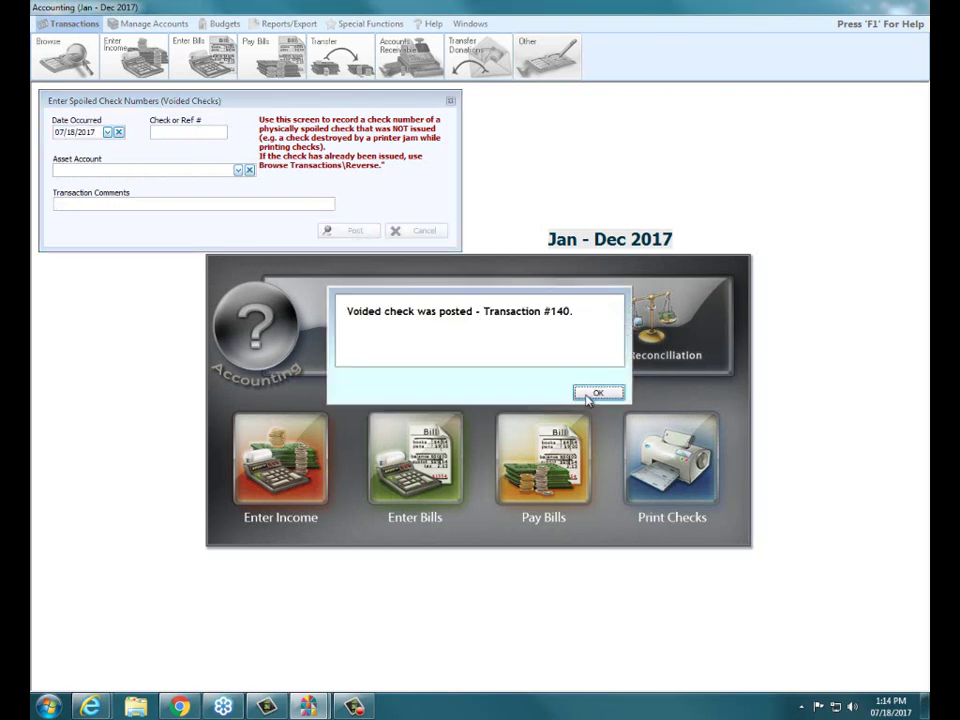
left_click(590, 393)
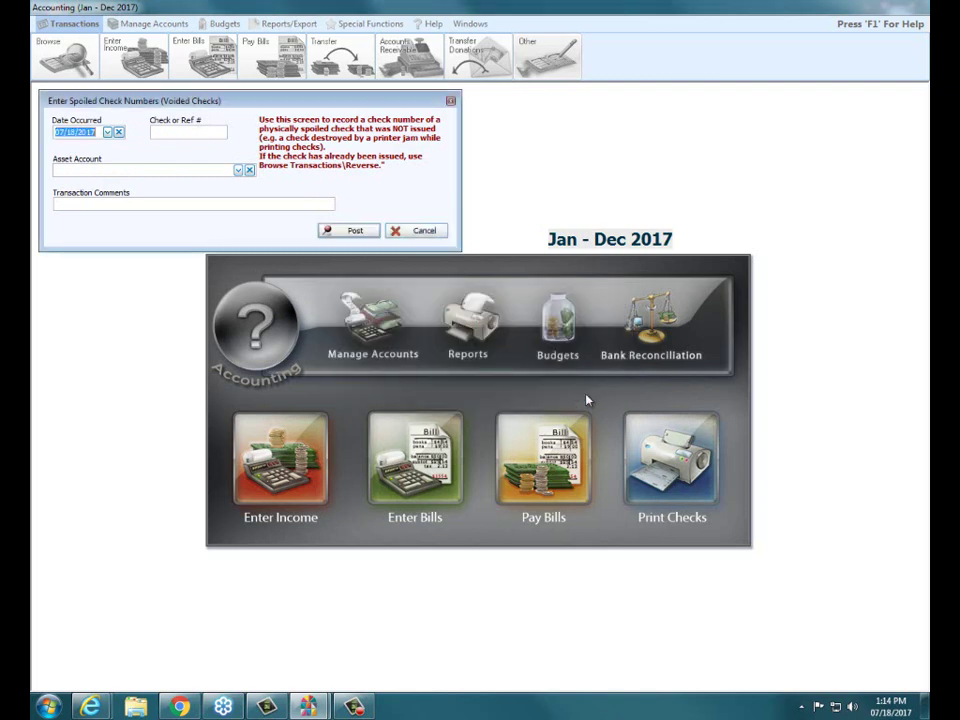
left_click(451, 102)
Step: Open the Check Register report options and set the date range to 07/01/2017 through 07/18/2017
left_click(262, 24)
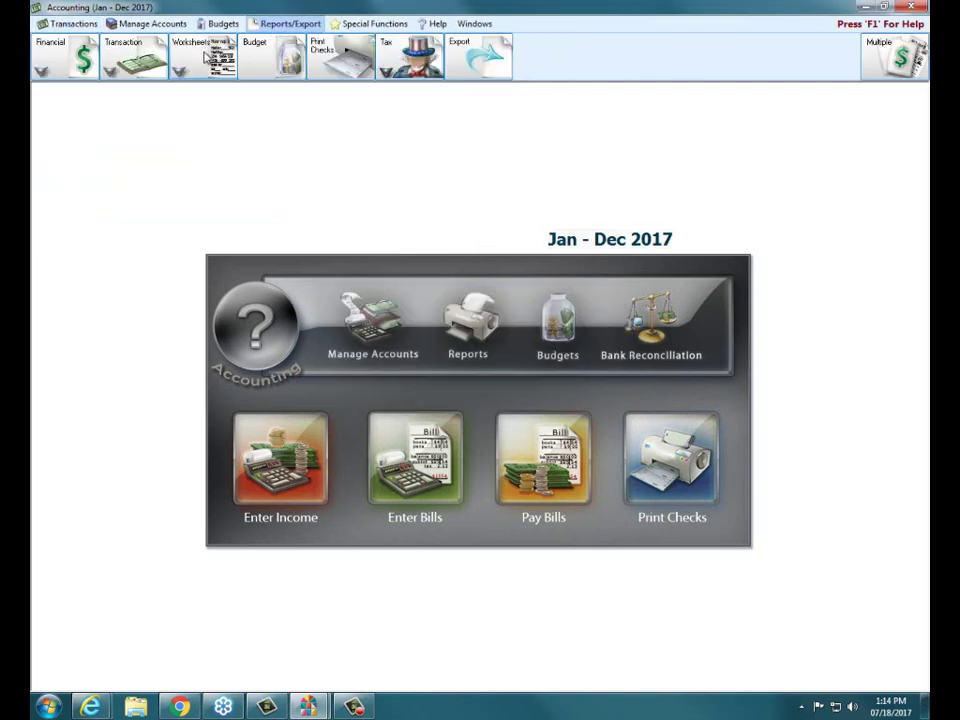
left_click(206, 58)
left_click(145, 58)
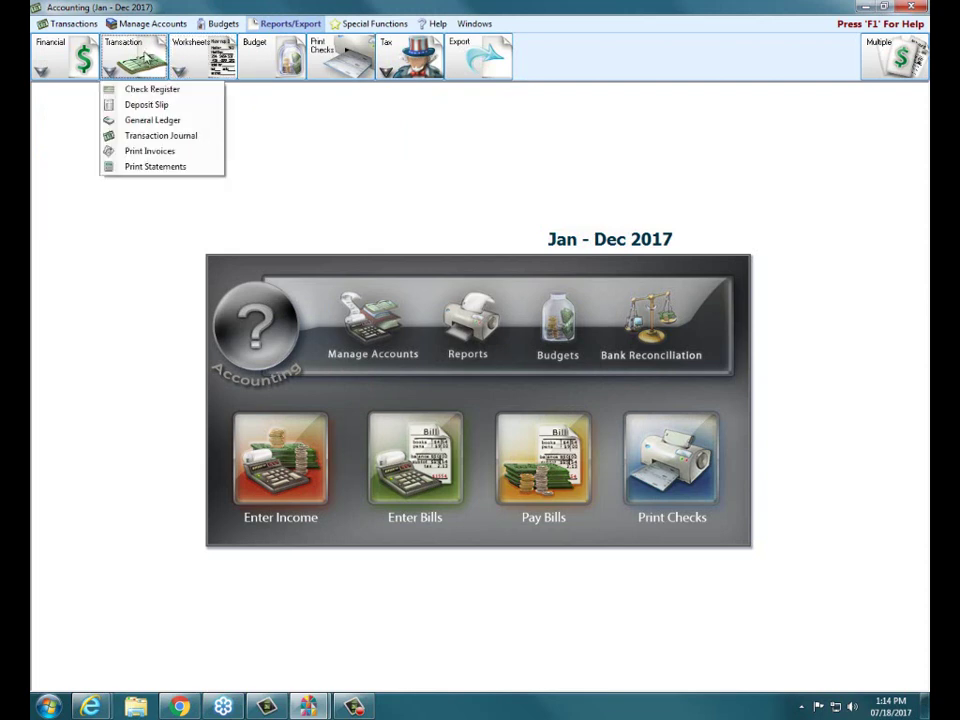
left_click(158, 104)
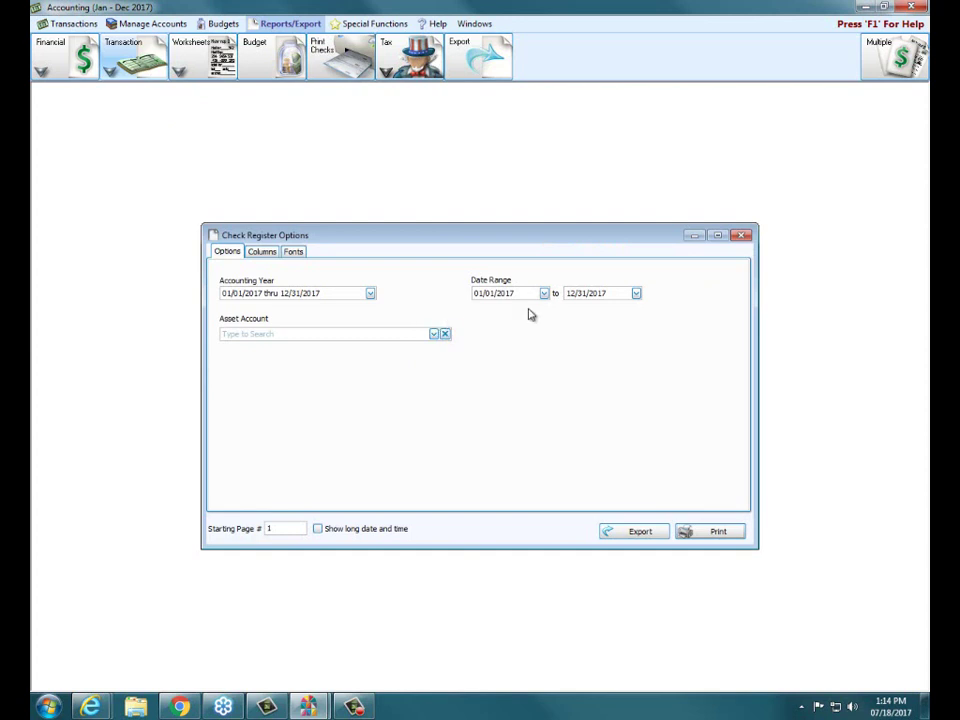
left_click(543, 293)
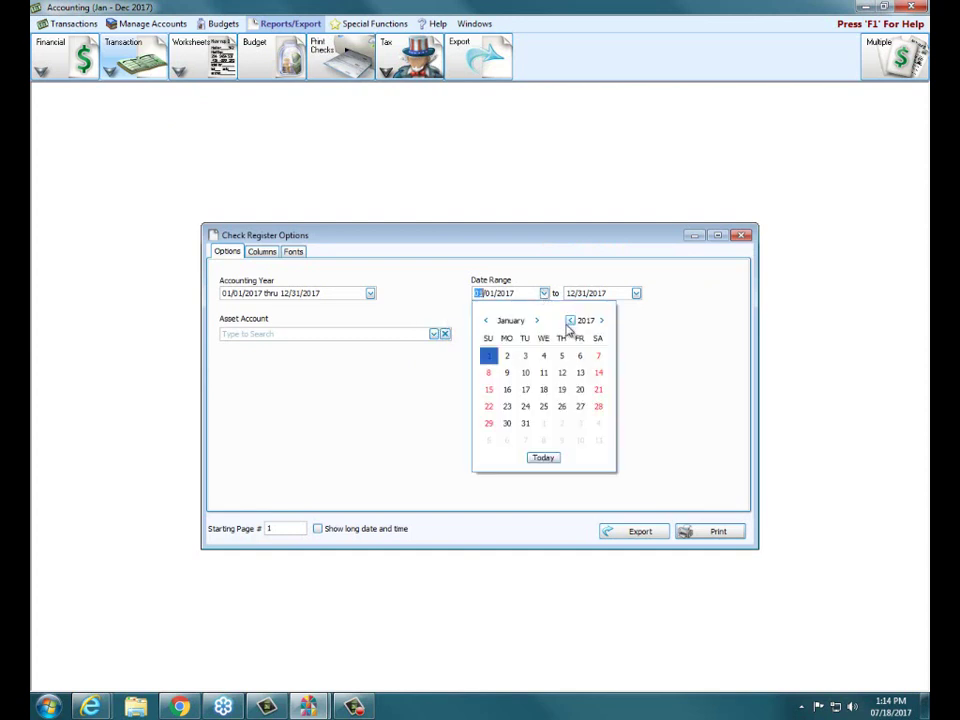
left_click(547, 460)
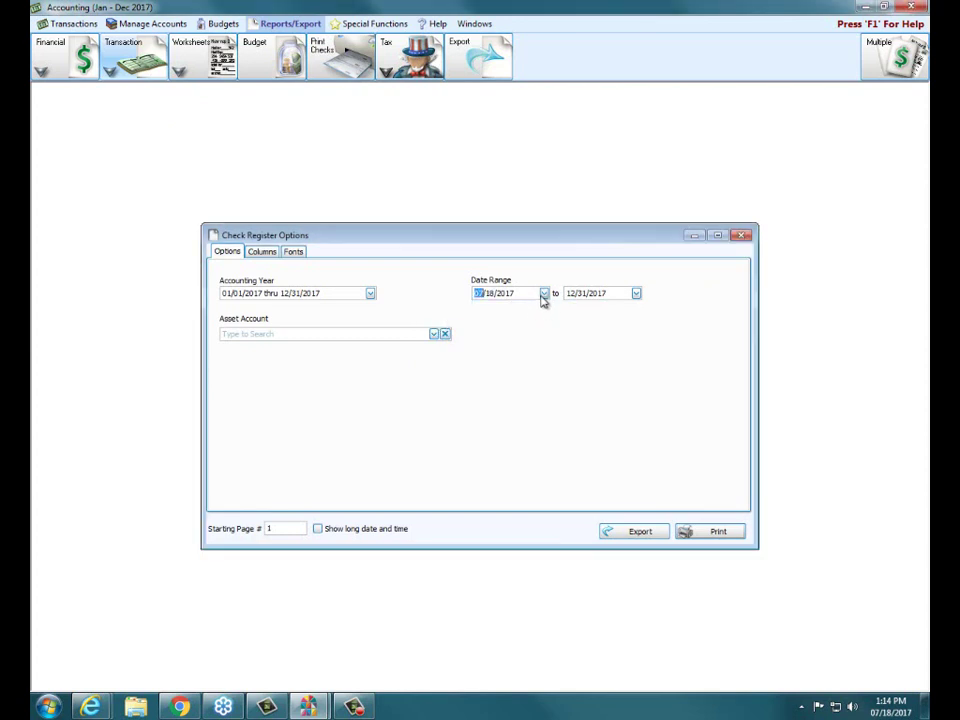
left_click(543, 295)
left_click(598, 355)
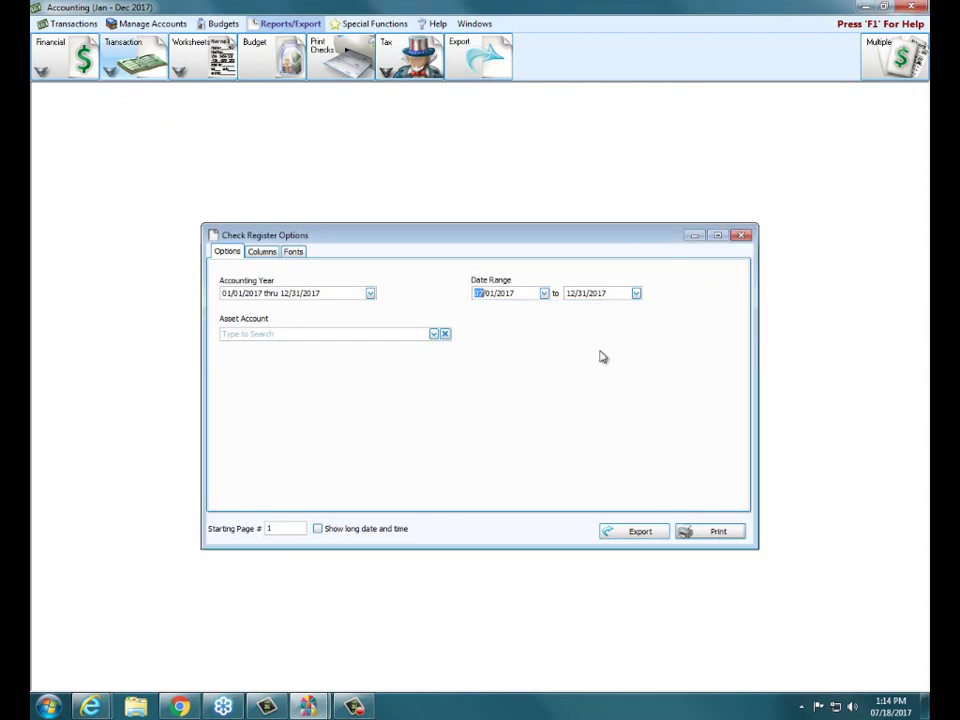
left_click(636, 294)
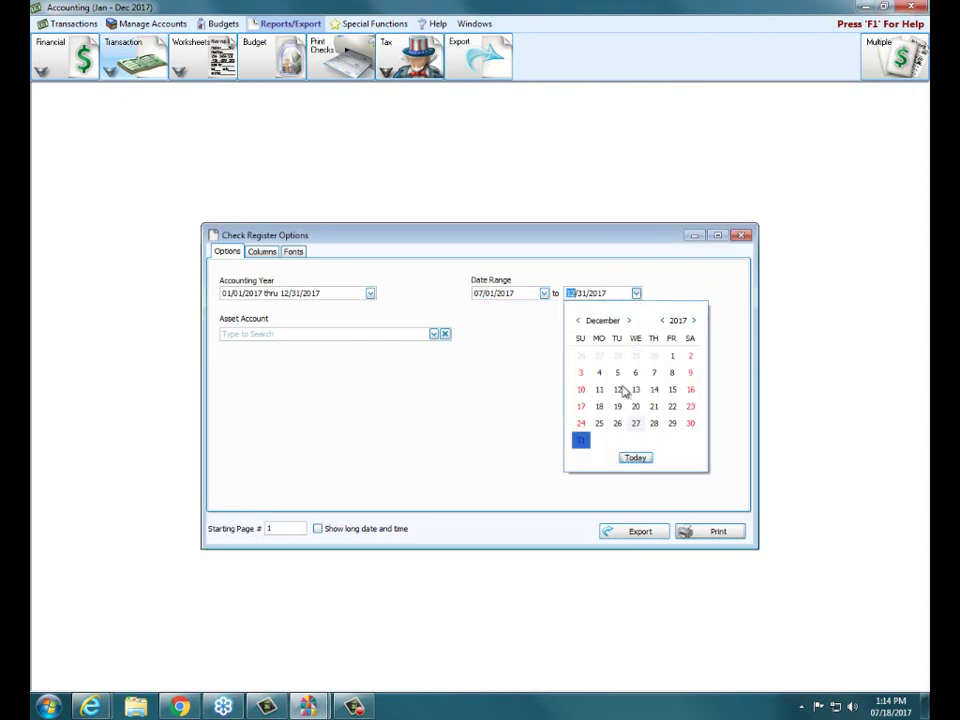
left_click(636, 457)
left_click(636, 294)
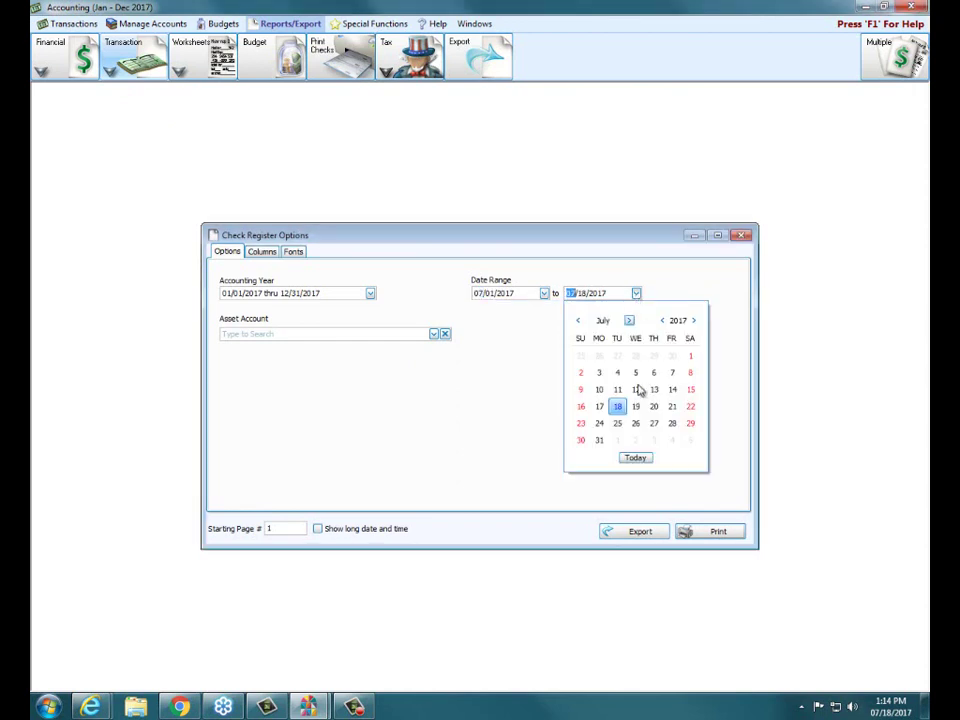
left_click(617, 406)
Step: Preview the check register for Huntington Bank Checking, review the voided check 1245 entry, and close the report and its options
left_click(434, 334)
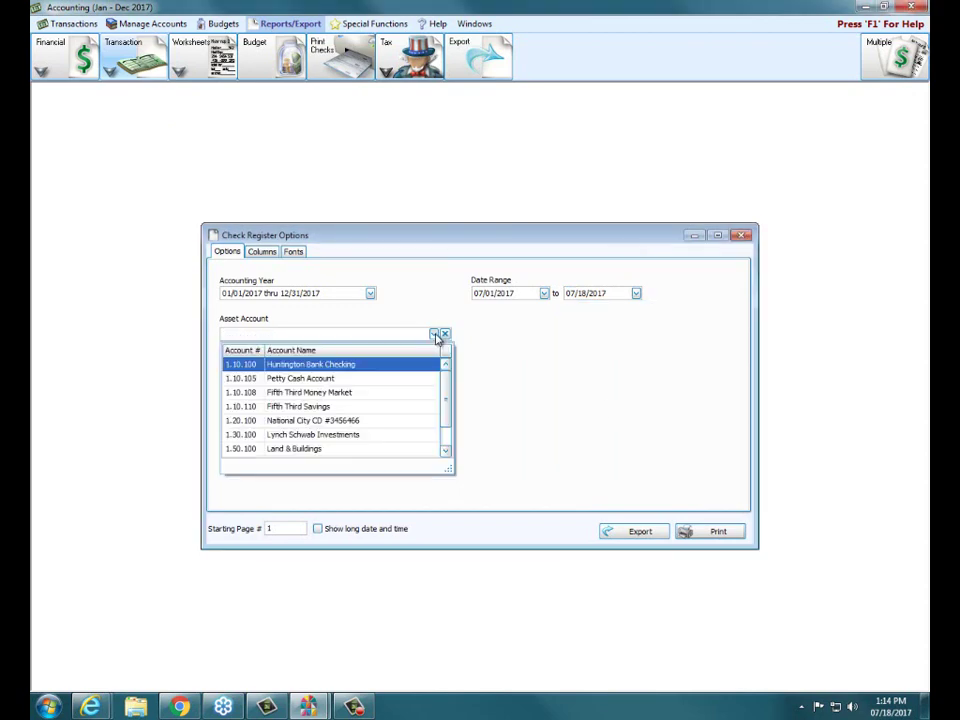
left_click(311, 366)
left_click(731, 531)
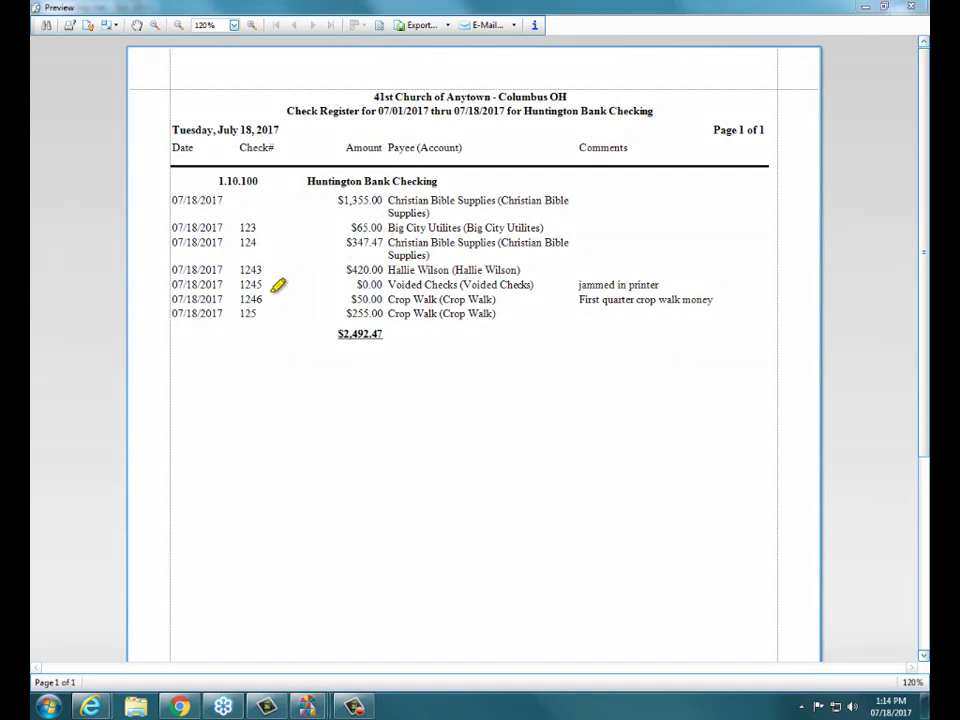
left_click_drag(158, 284, 686, 284)
left_click_drag(757, 278, 781, 276)
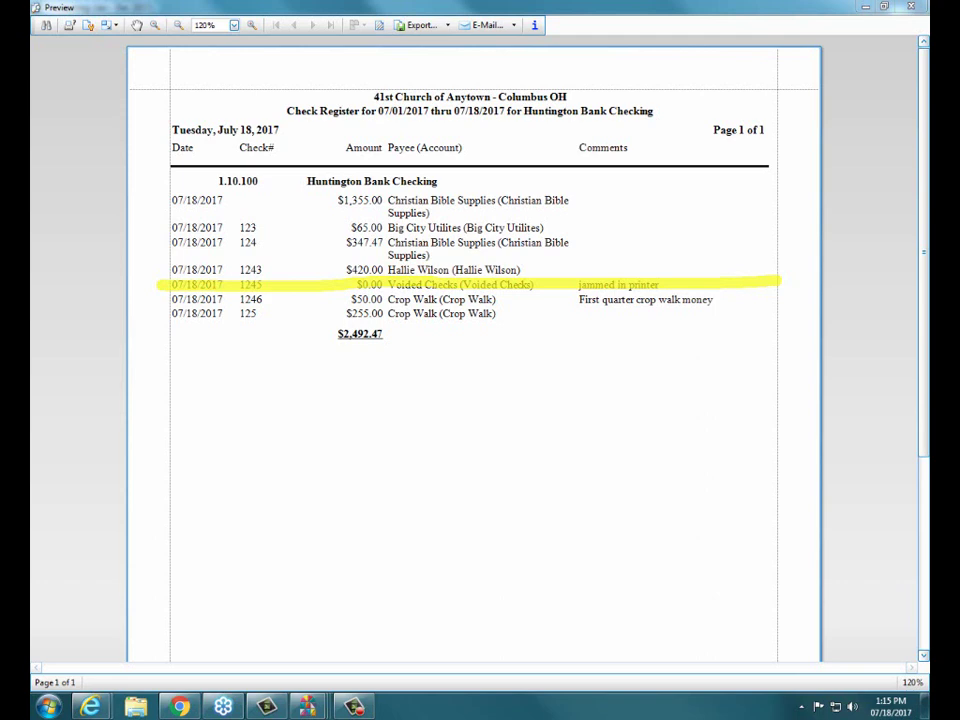
left_click(908, 7)
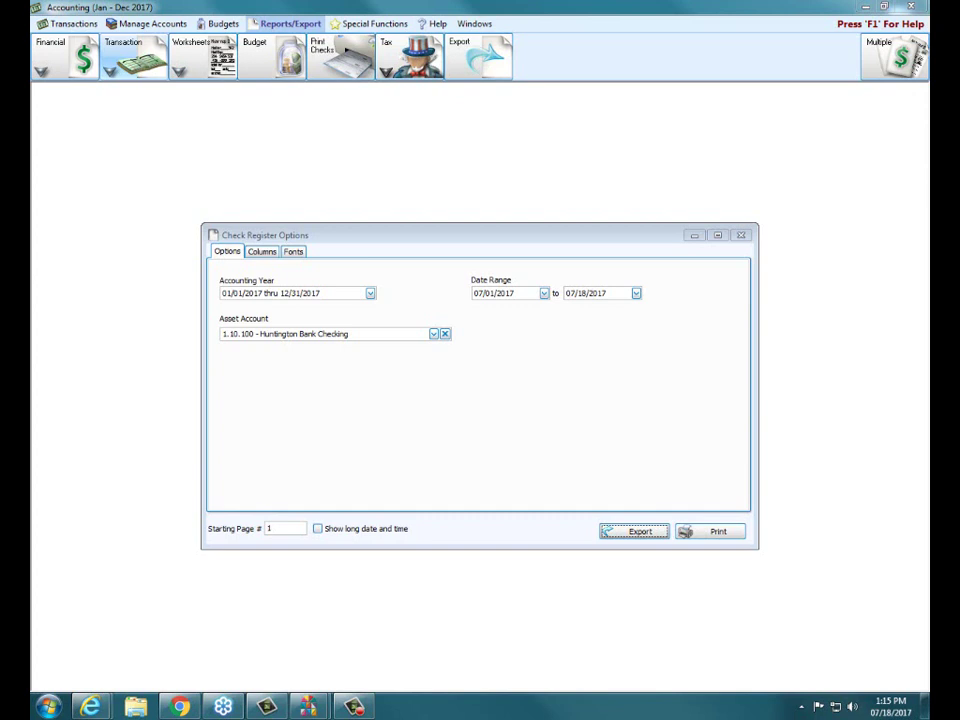
left_click(741, 235)
Step: Open Pay Bills to review the note about comments appearing on check stubs, and close it
left_click(62, 27)
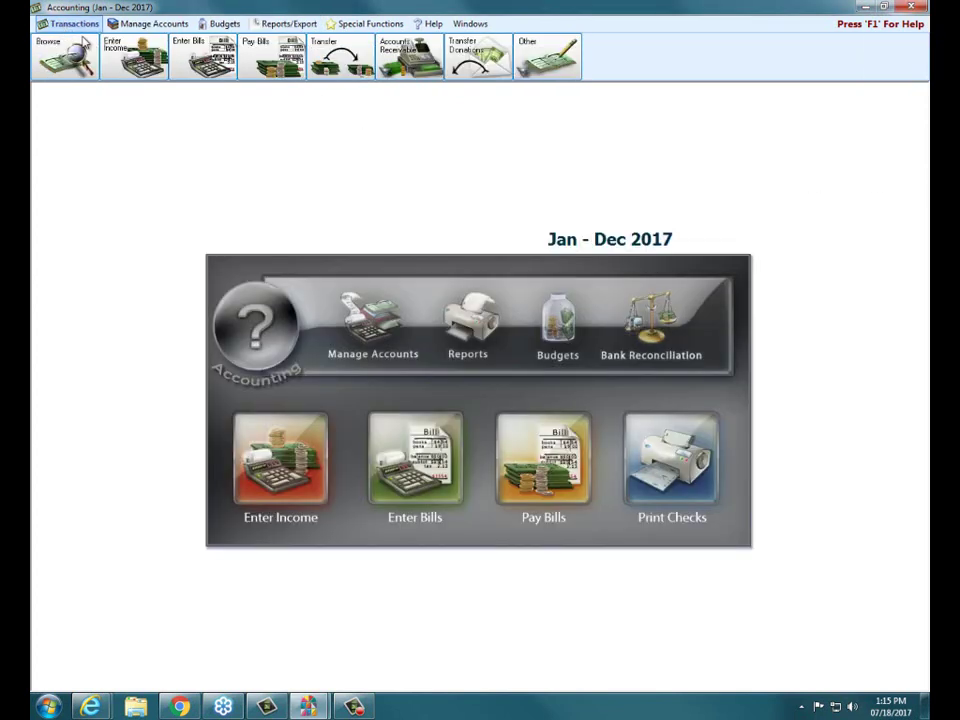
left_click(266, 58)
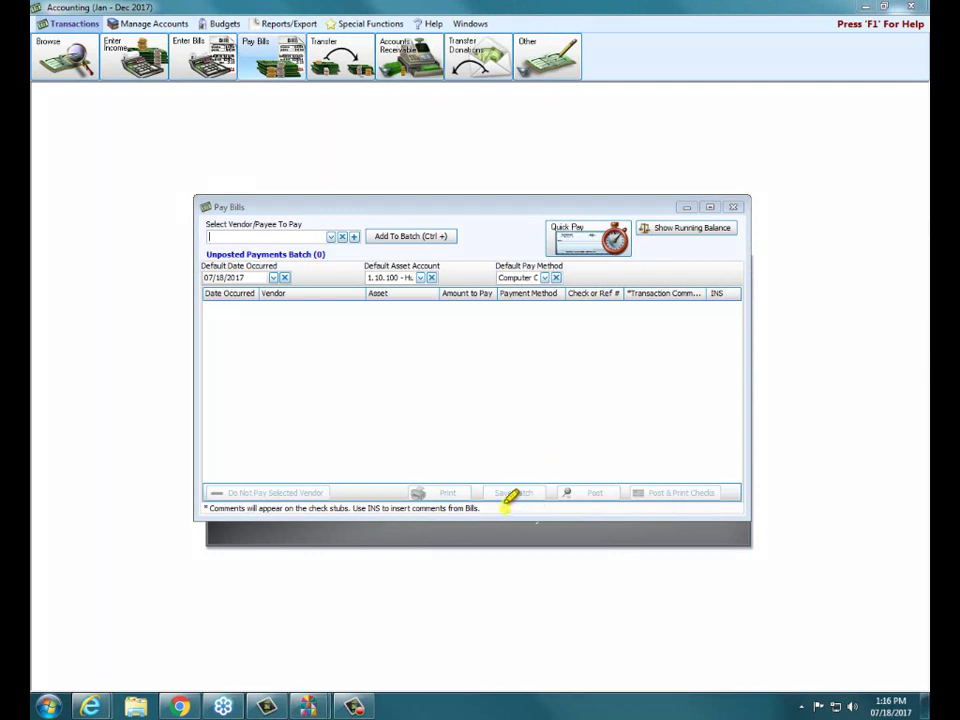
mouse_move(511, 497)
left_mouse_down()
mouse_move(302, 471)
mouse_move(163, 499)
mouse_move(306, 529)
mouse_move(525, 506)
left_mouse_up()
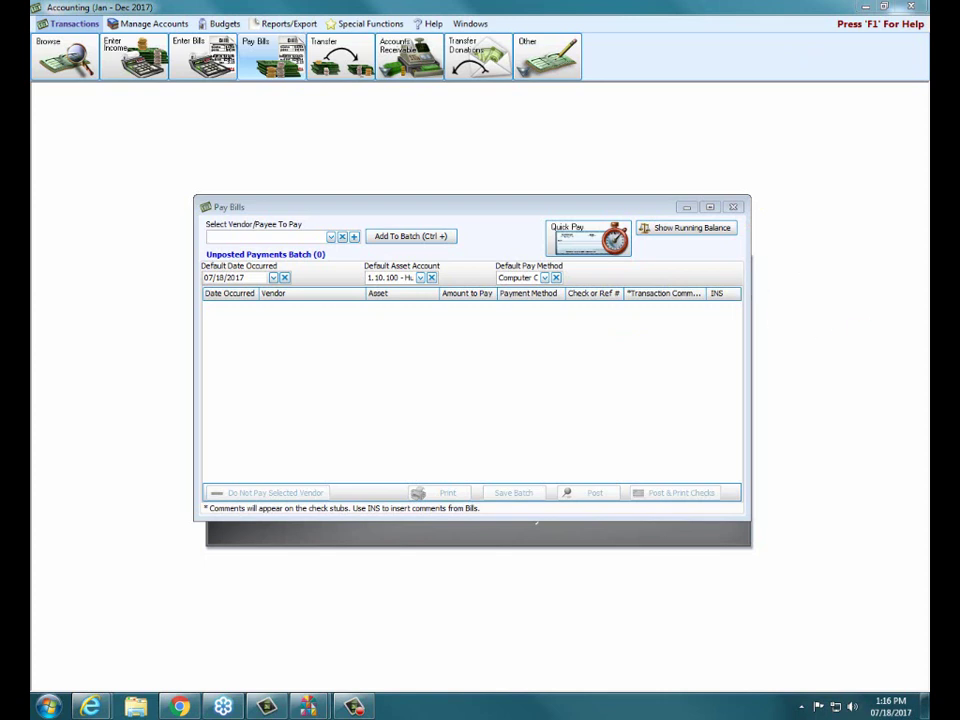
left_click(733, 207)
Step: Start a new bill for vendor Ameritech in Enter Bills and begin its first detail line
left_click(176, 53)
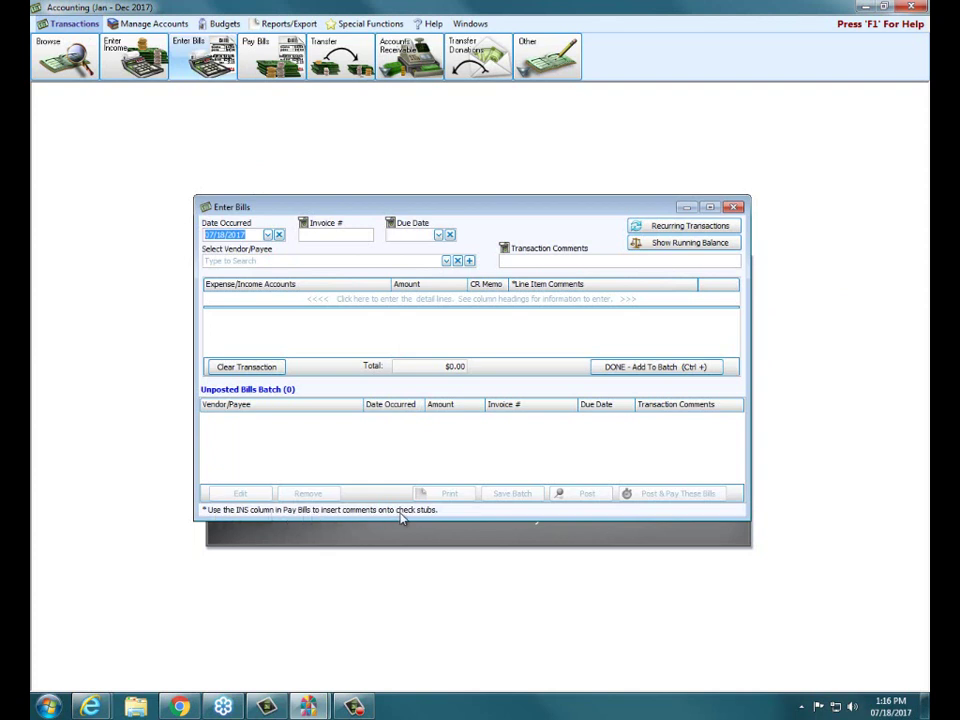
left_click(446, 260)
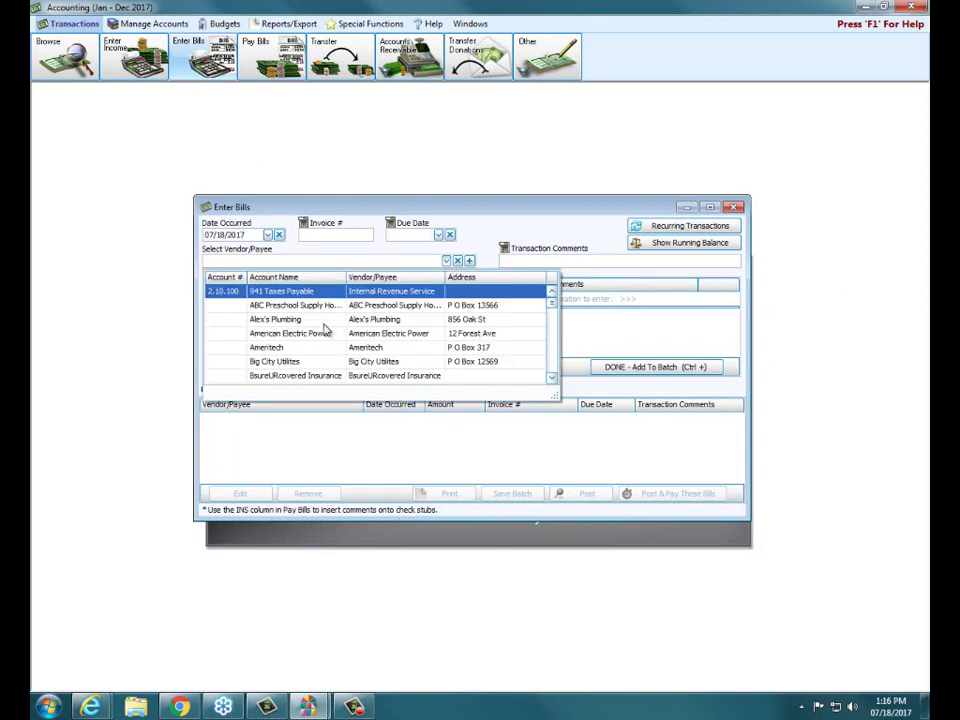
left_click(315, 347)
left_click(354, 299)
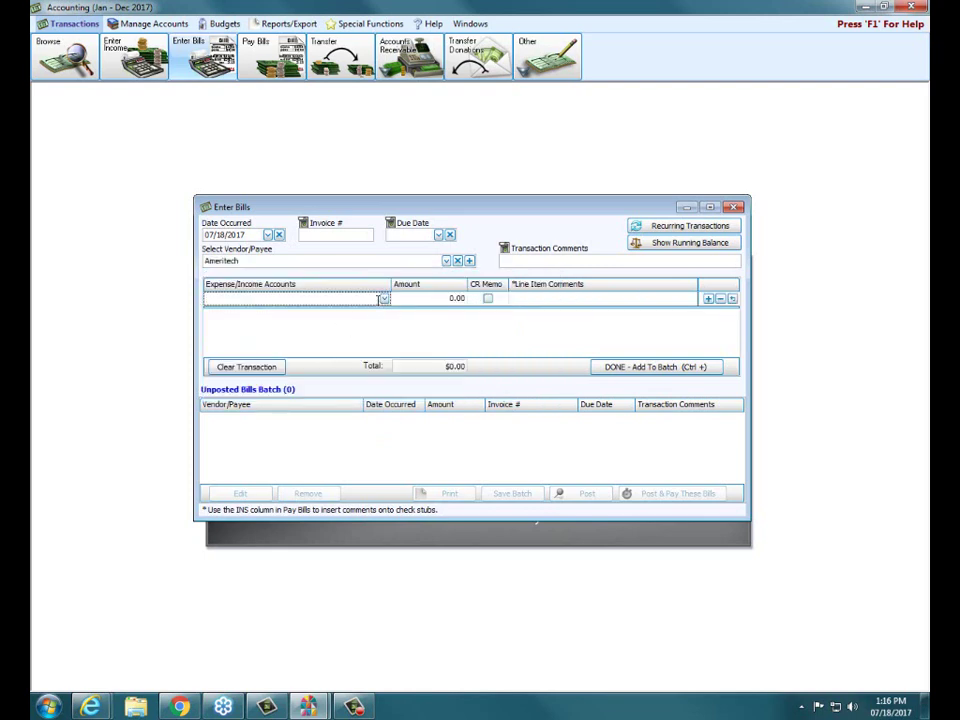
left_click(383, 299)
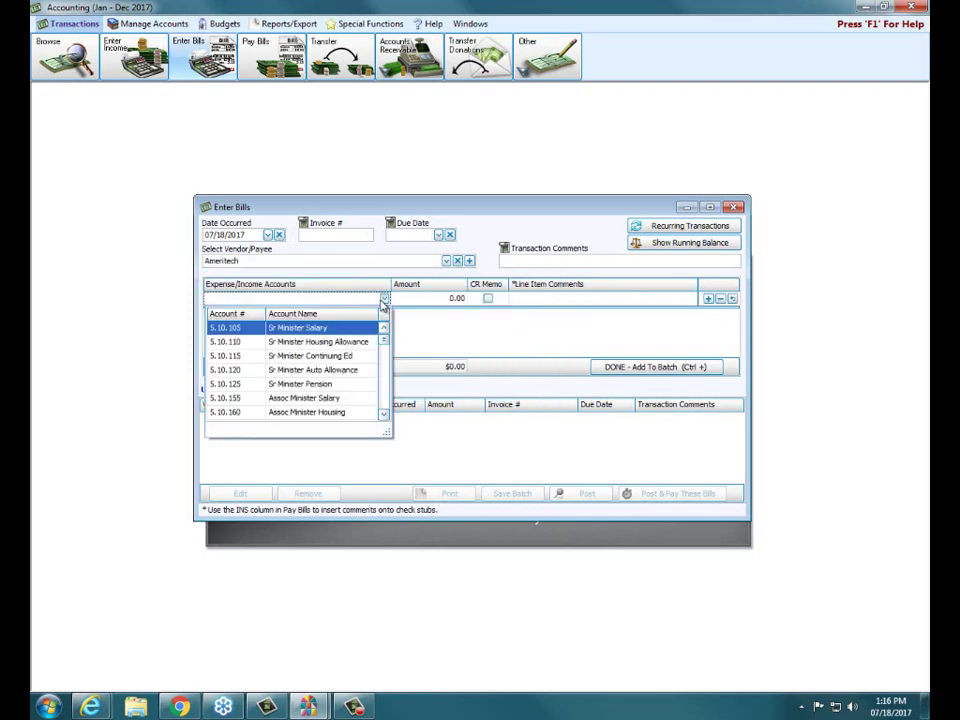
type("electr")
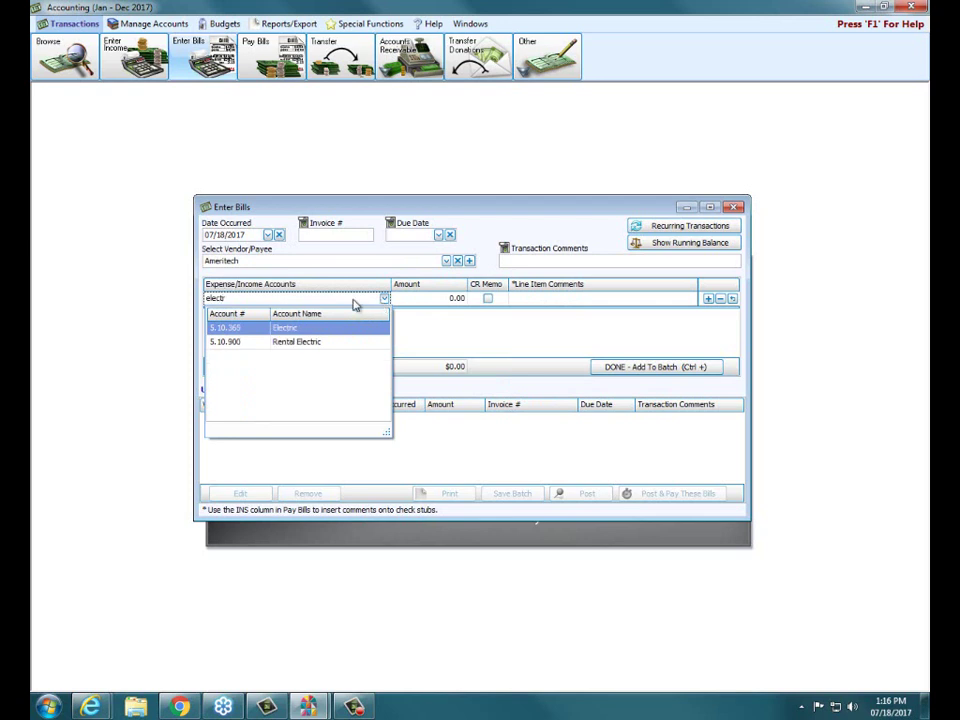
left_click(300, 330)
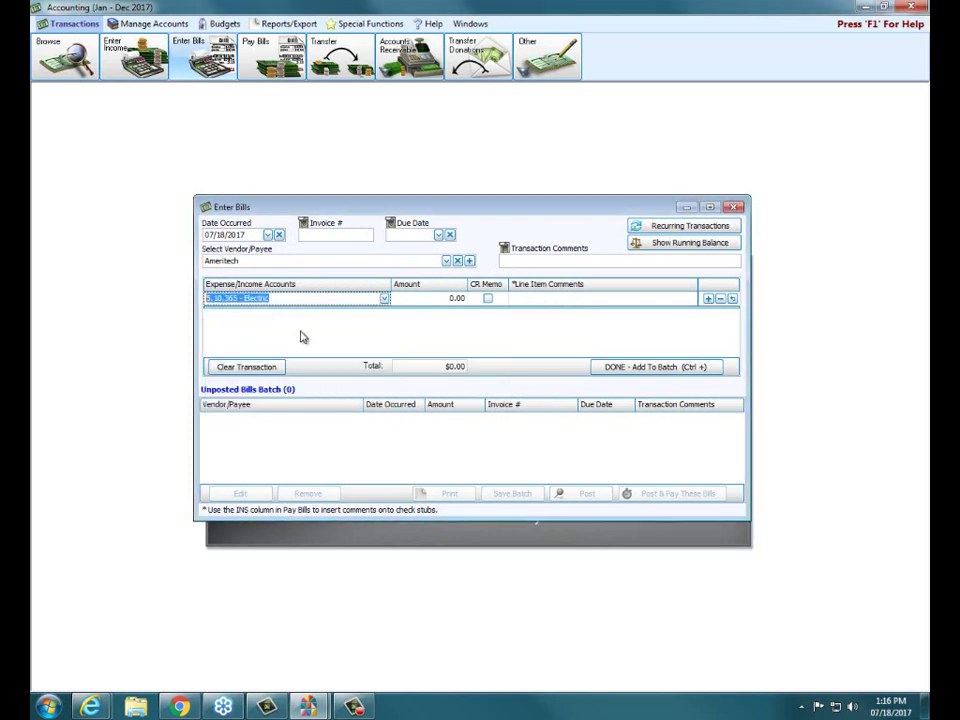
left_click(385, 299)
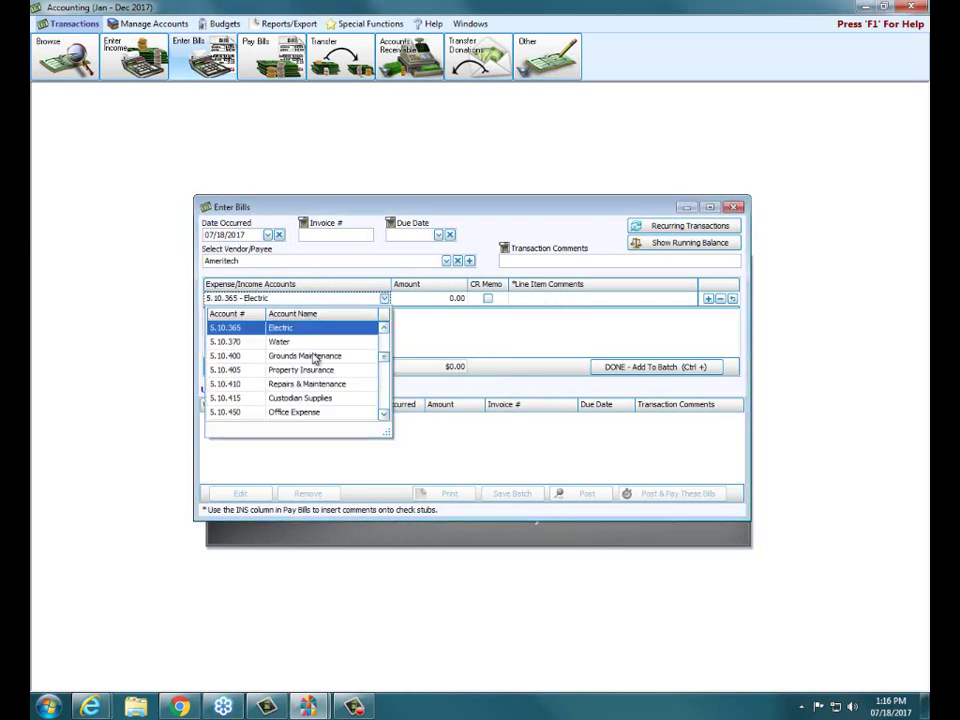
key("Return")
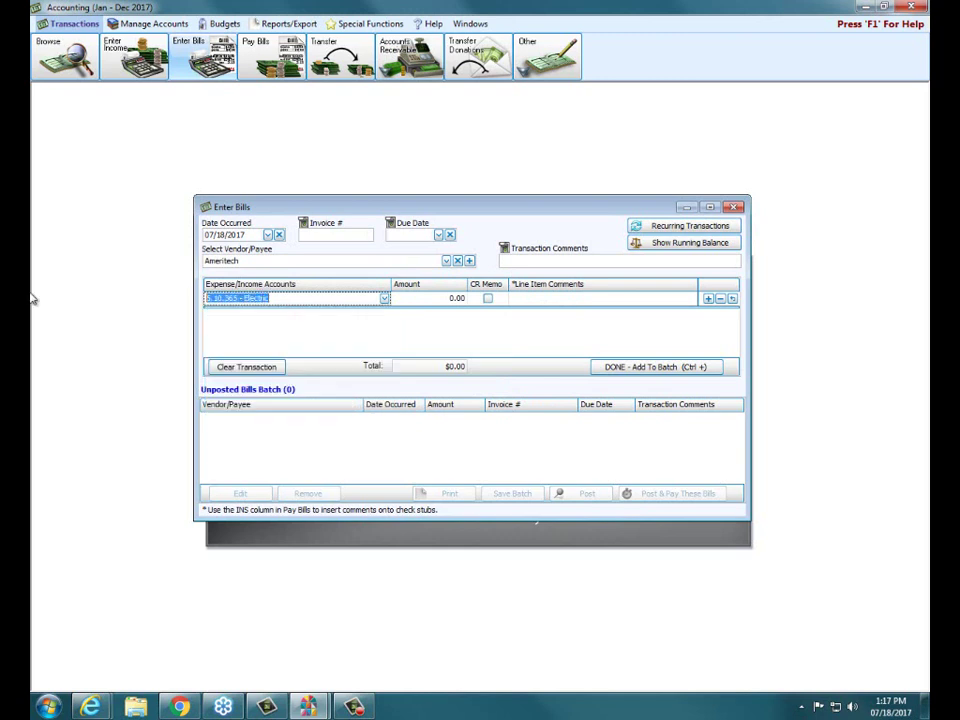
Step: Fill in the bill's detail line with the Telephone account, amount 34.00 and line item comment "June bill"
type("phone")
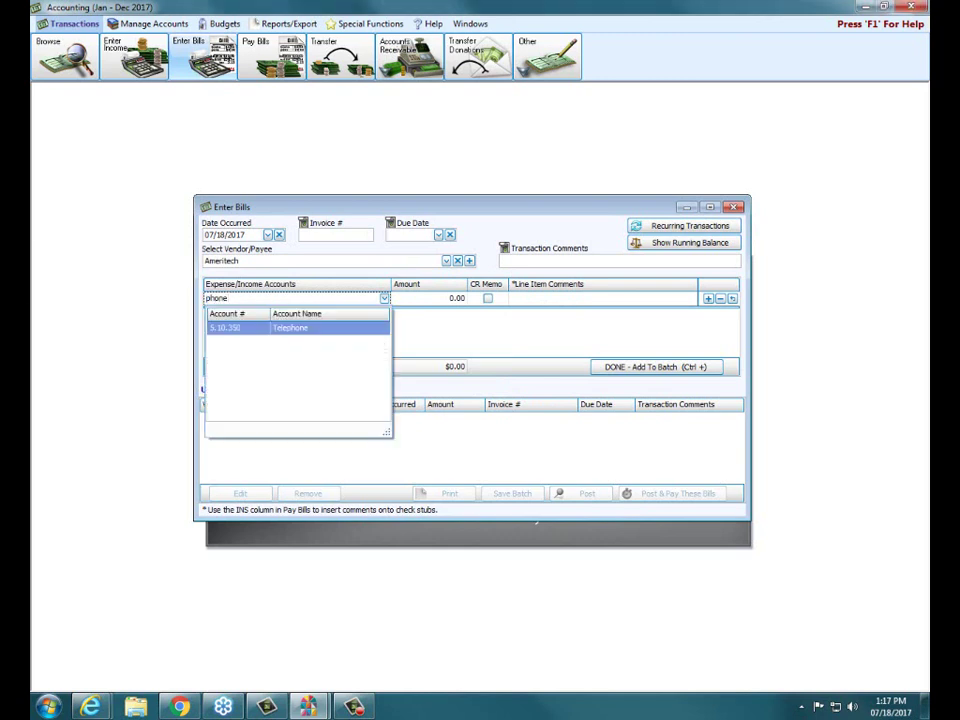
key("Return")
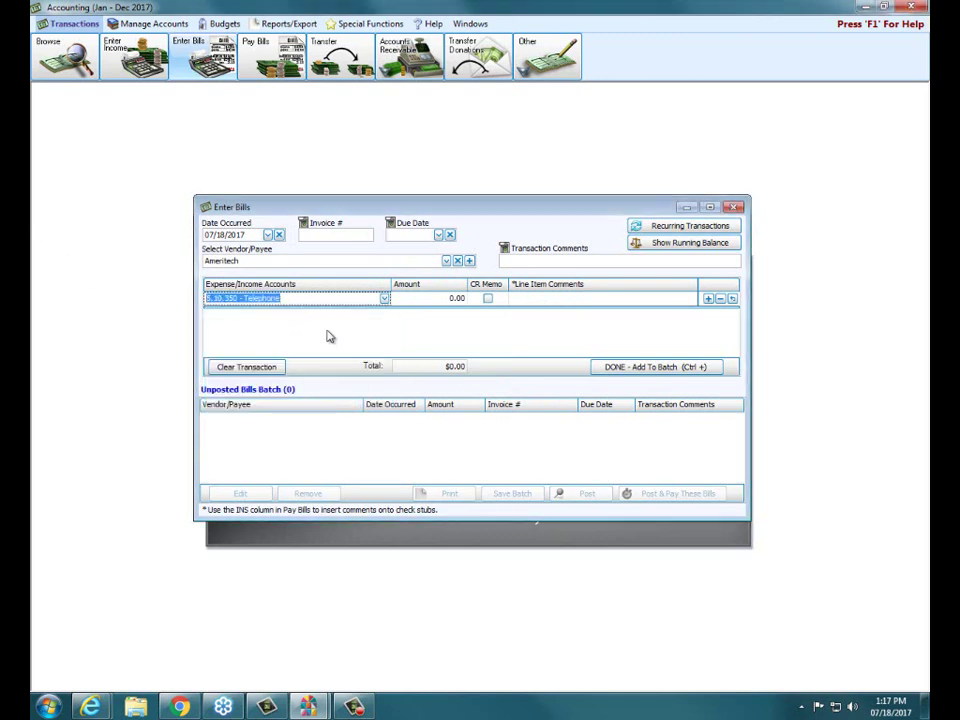
key("Tab")
type("34")
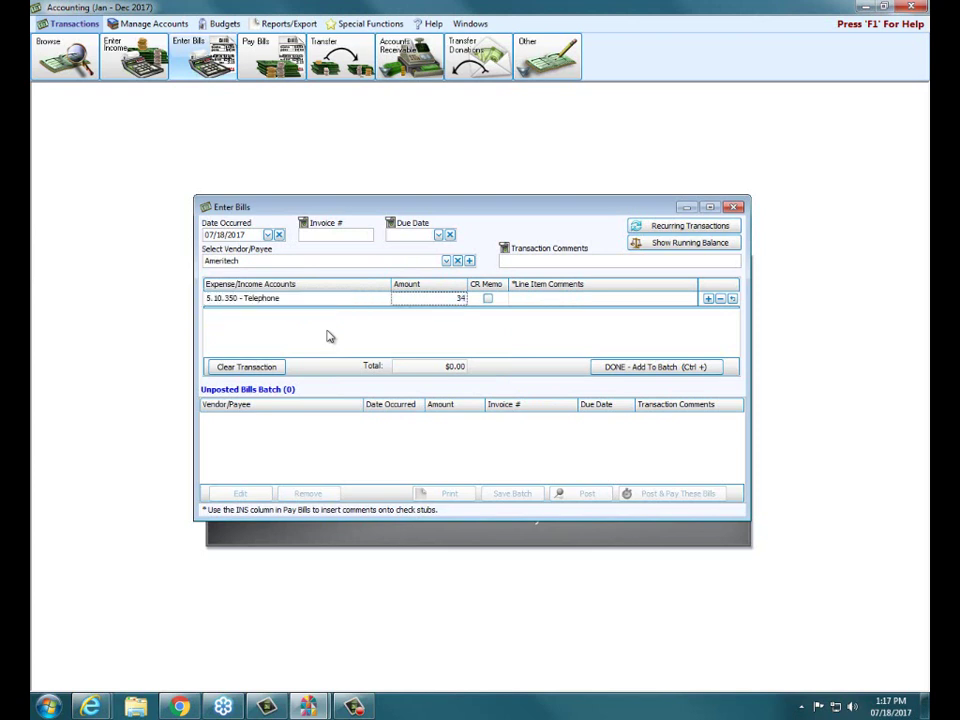
left_click(538, 301)
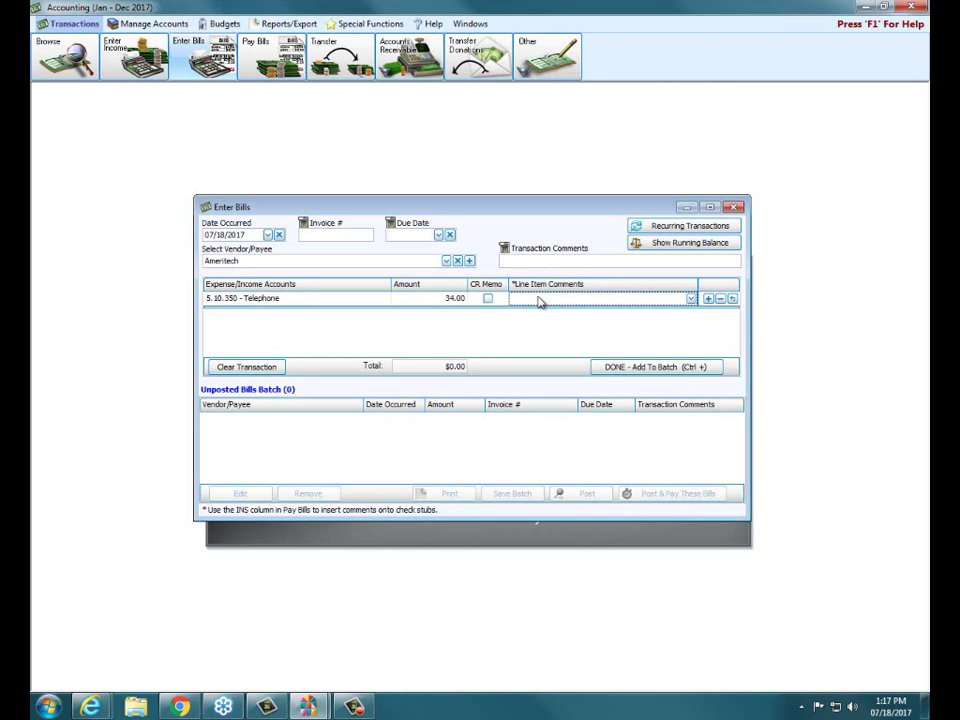
type("June bill")
Step: Add the Ameritech bill to the batch, then post it for payment without printing the transaction
left_click(634, 369)
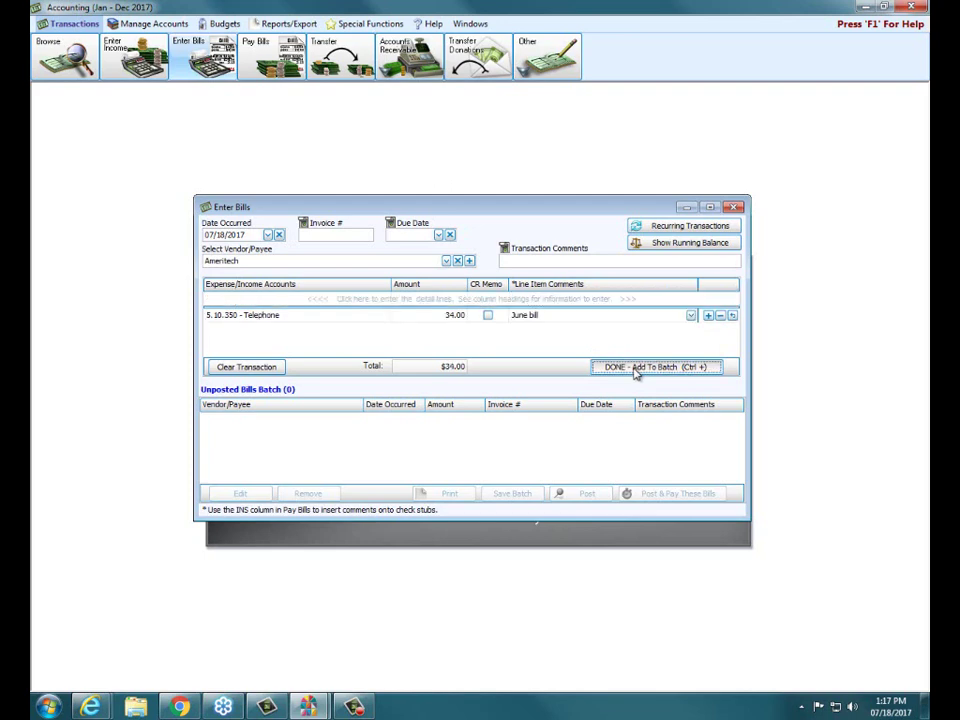
left_click(640, 493)
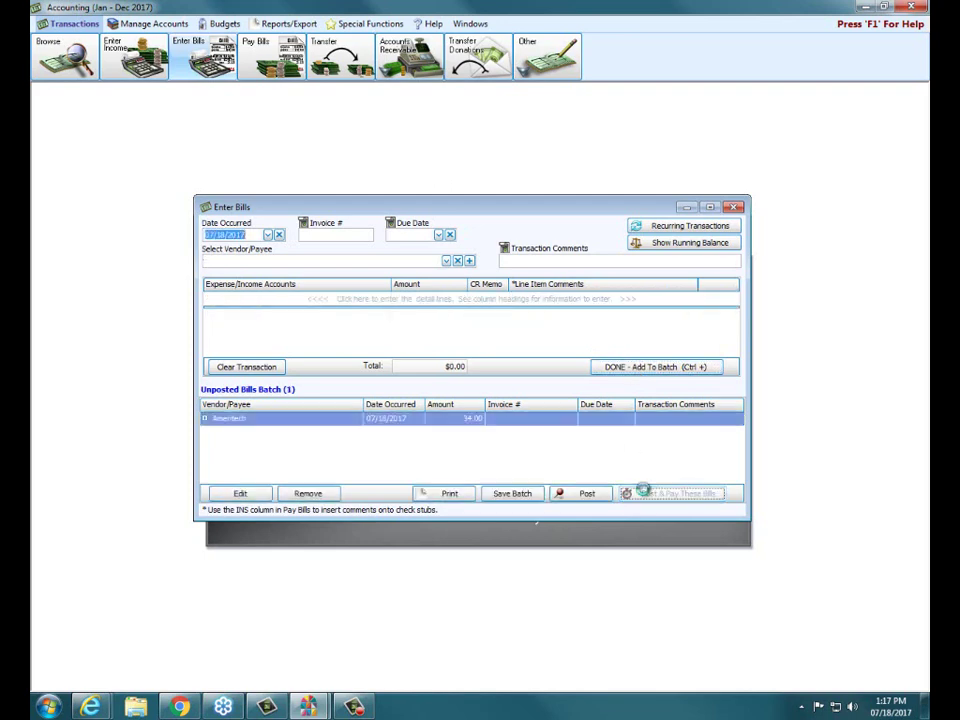
left_click(598, 393)
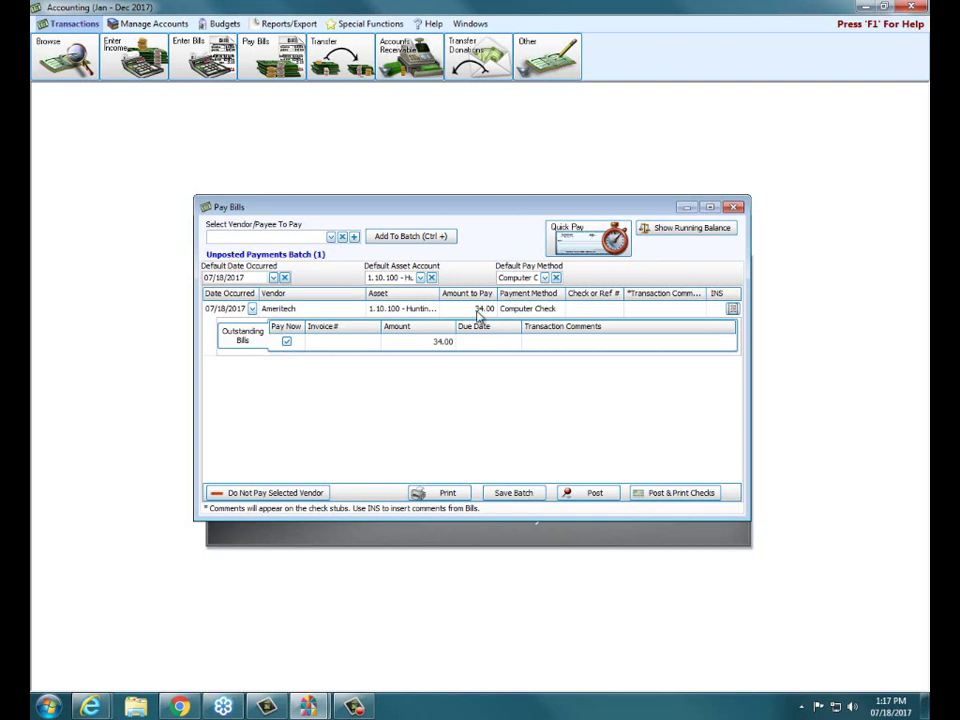
left_click(733, 311)
left_click(733, 309)
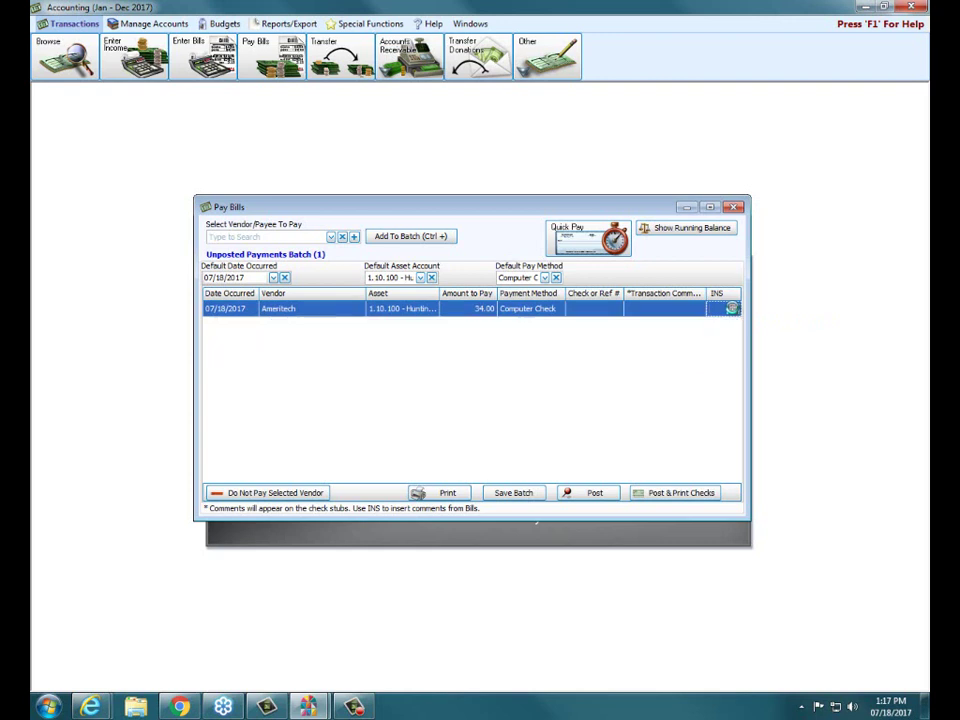
left_click(733, 310)
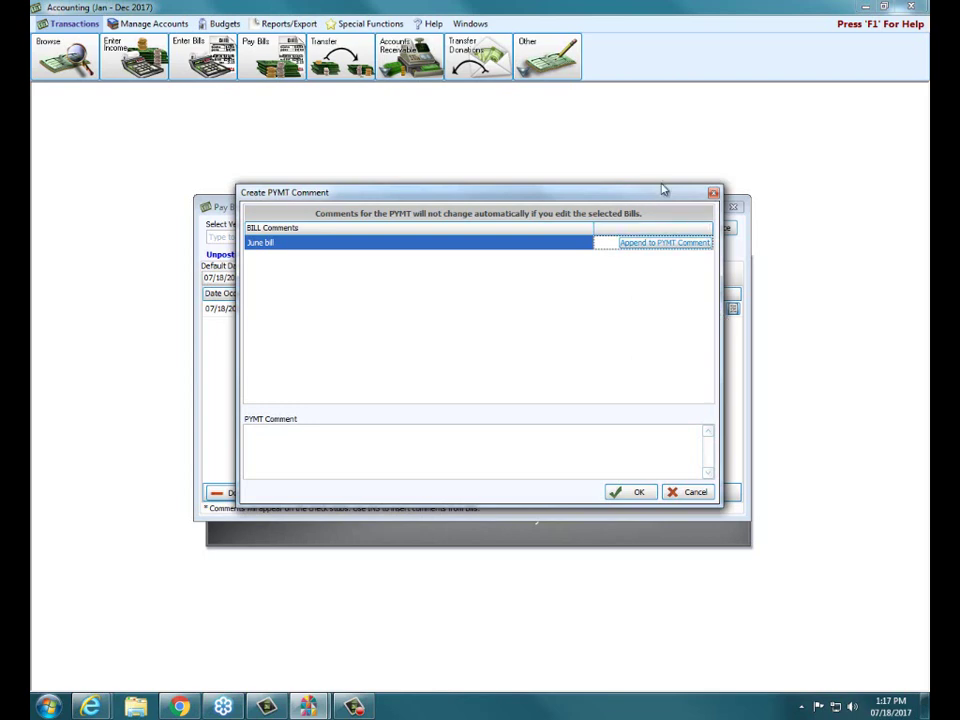
left_click(713, 193)
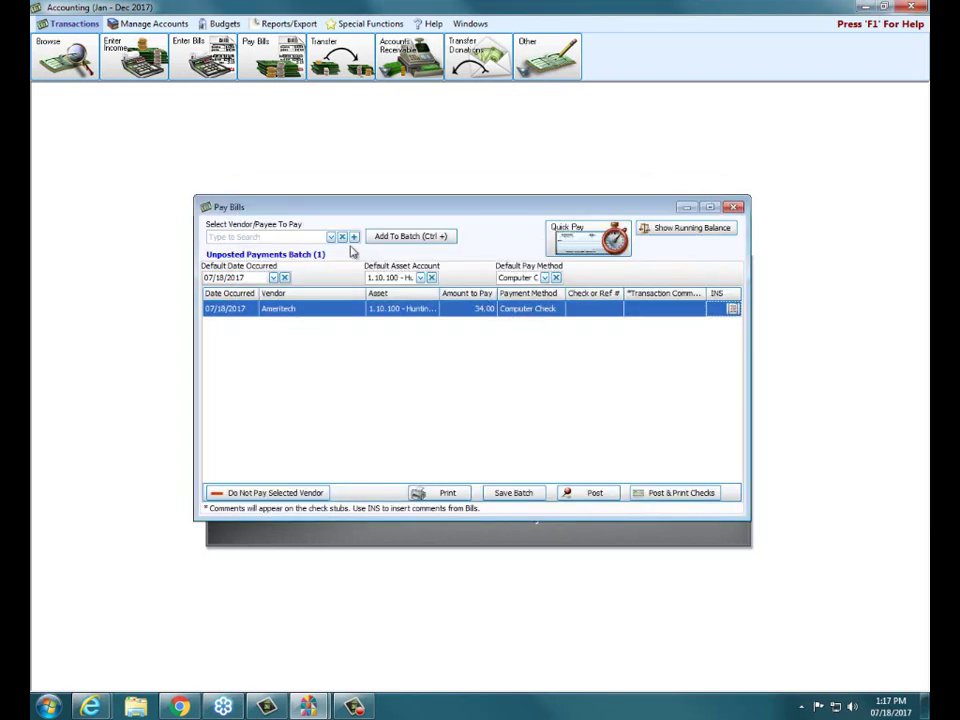
Step: Append the "June bill" comment to the Ameritech payment and post it for check printing without printing the transaction
left_click(733, 311)
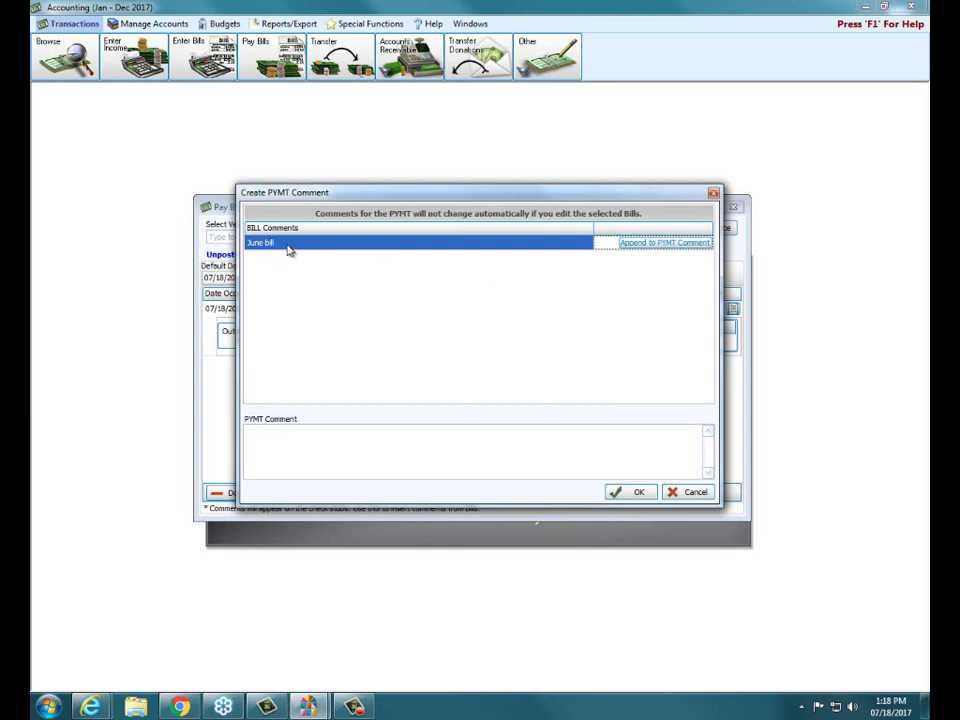
left_click(636, 246)
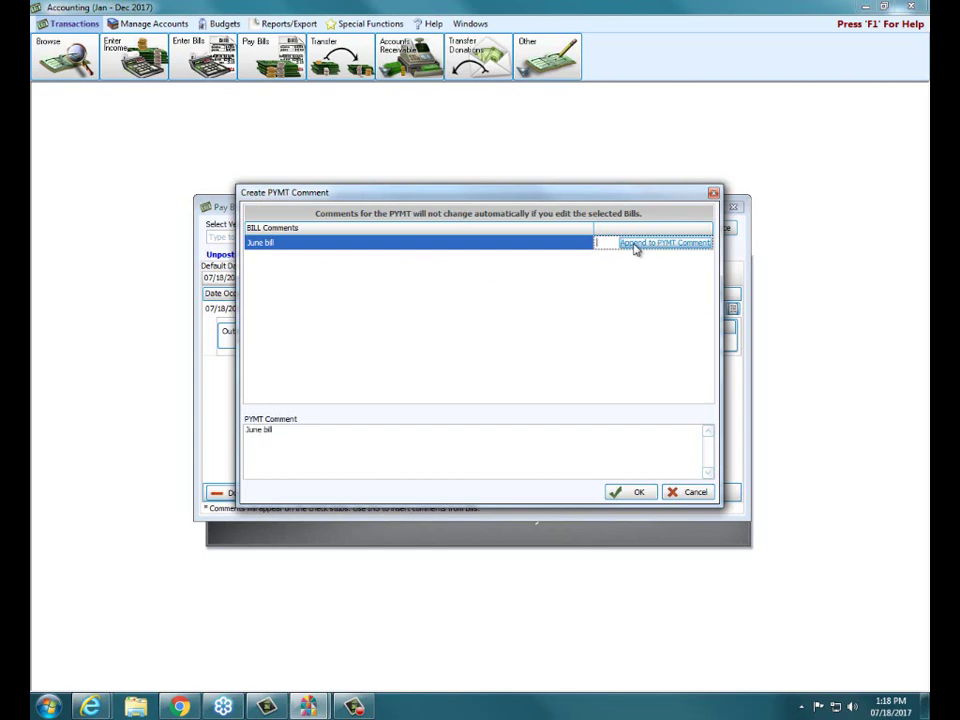
left_click(638, 497)
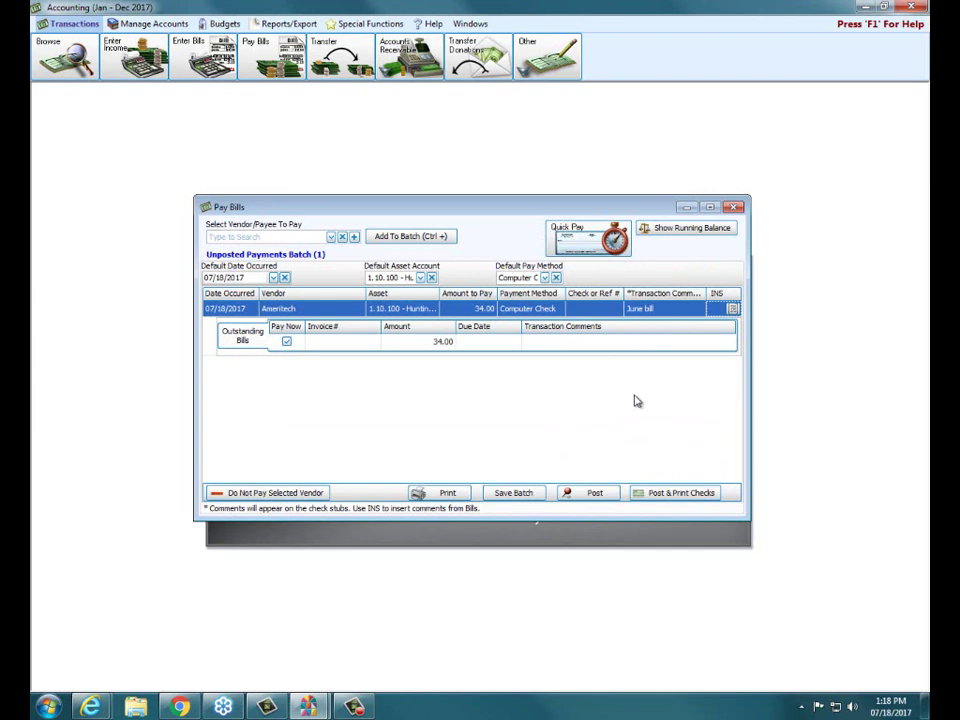
left_click(655, 497)
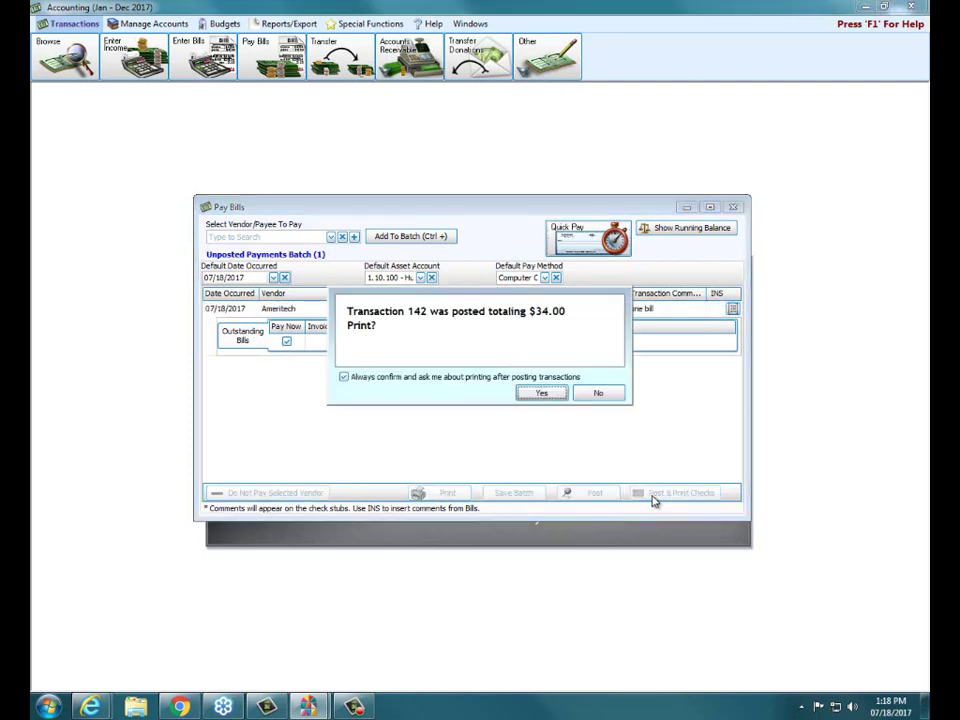
left_click(598, 394)
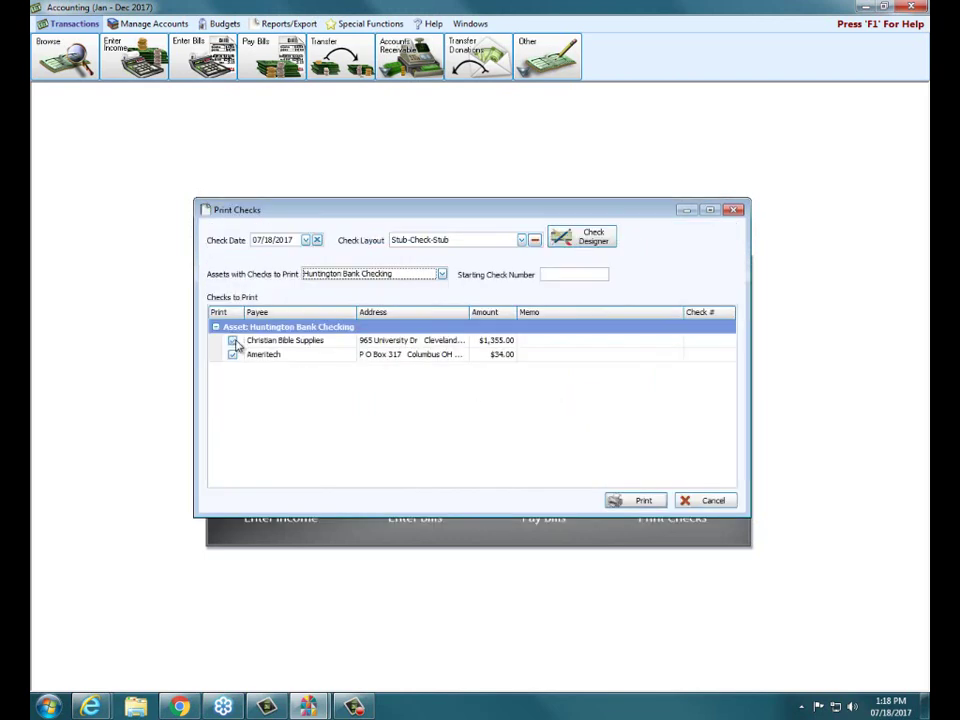
Step: Exclude the Christian Bible Supplies check, preview the Ameritech check with starting number 1247, and close the preview
left_click(232, 341)
left_click(548, 276)
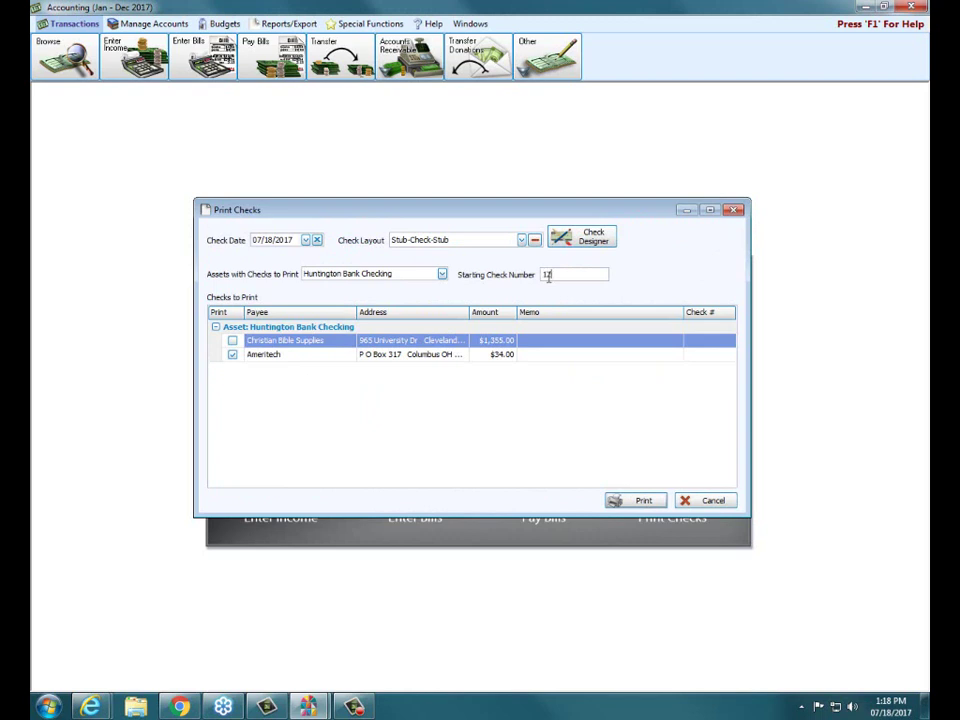
type("1247")
left_click(633, 501)
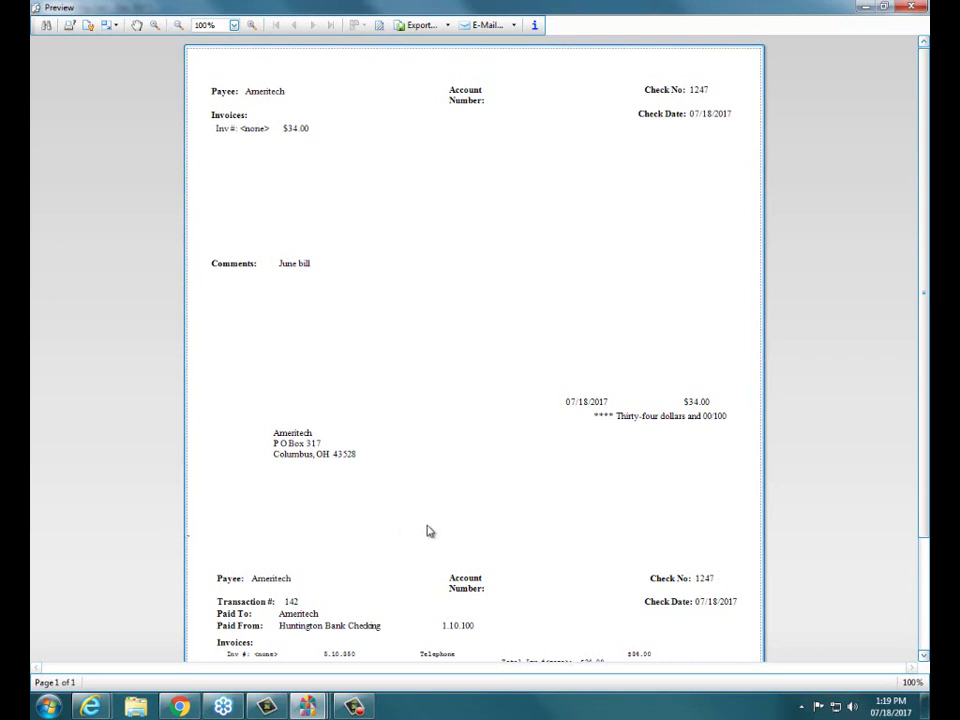
left_click(909, 8)
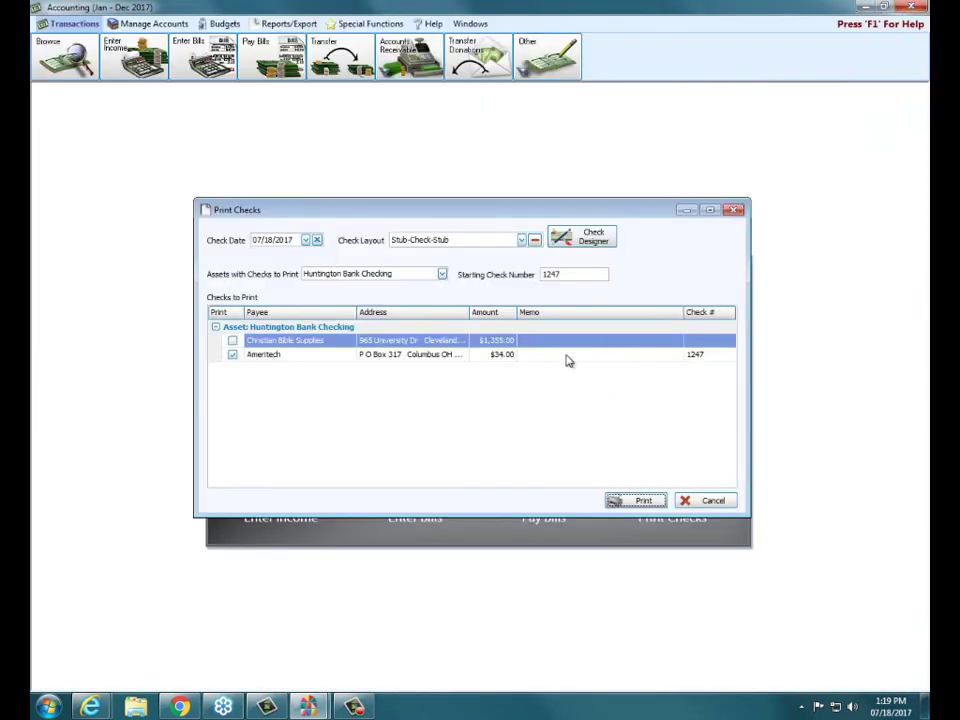
Step: Add the memo "this is a memo" to the Ameritech check, preview the whole page at 80% zoom, and close the preview
left_click(565, 356)
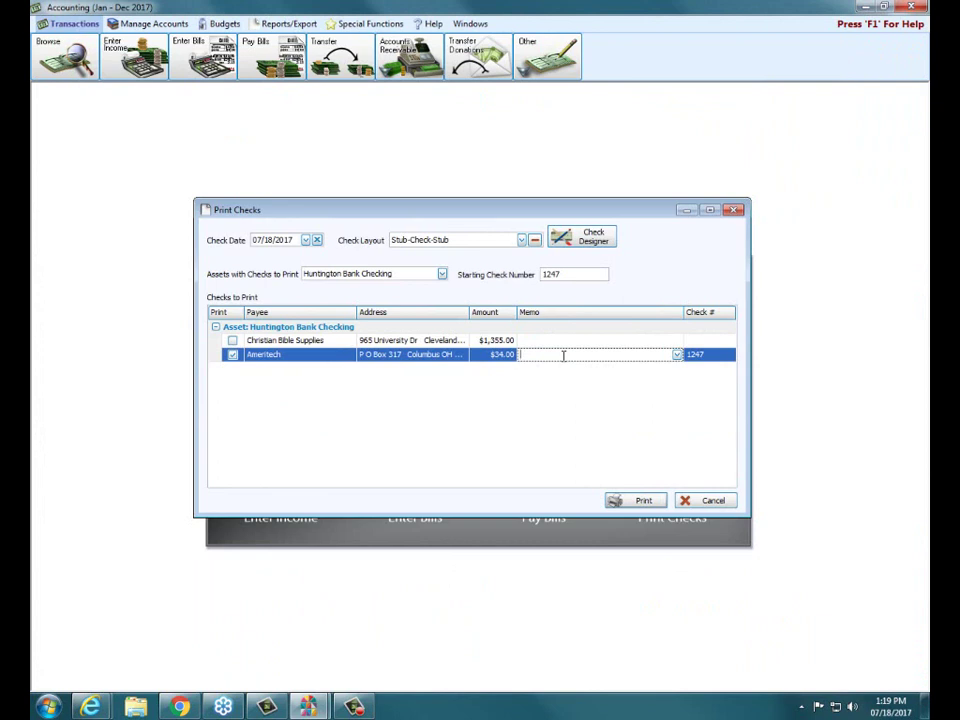
type("this is a memo")
left_click(648, 502)
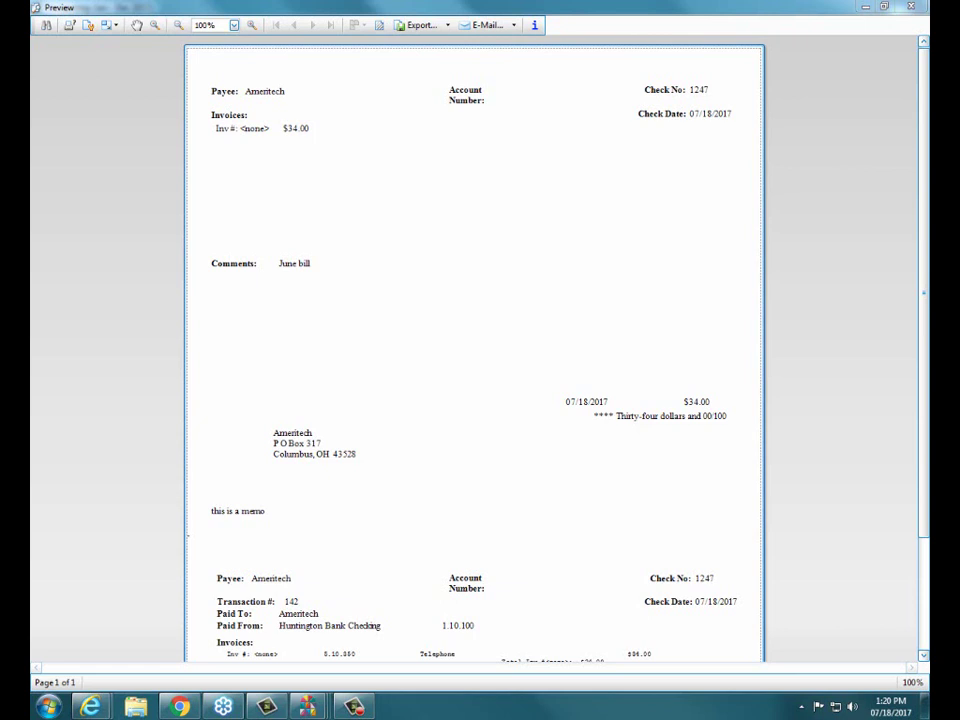
left_click(924, 656)
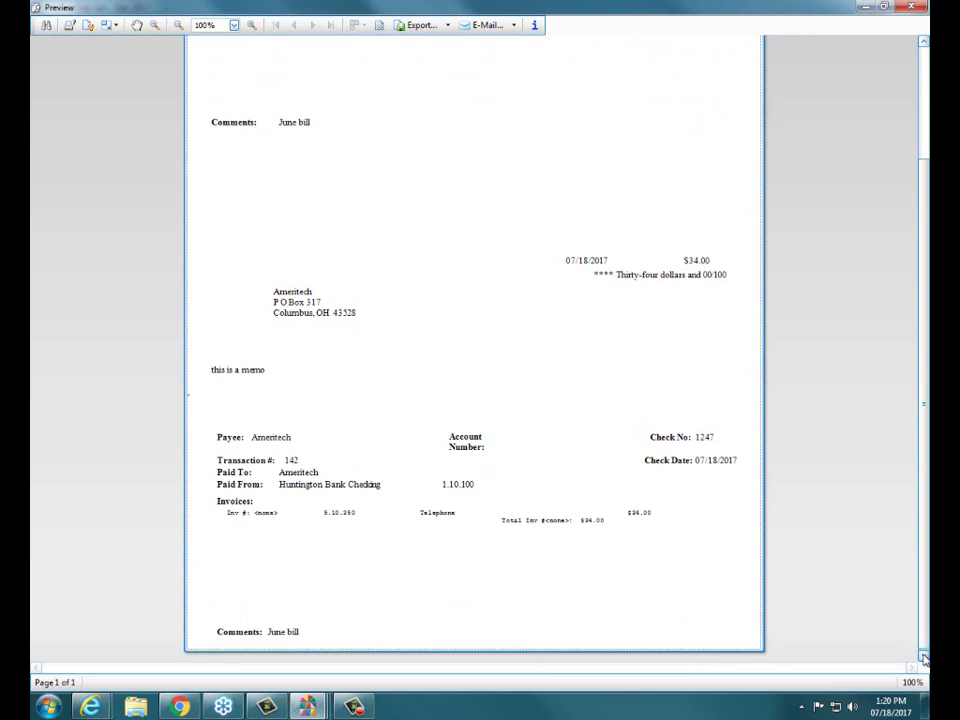
left_click(180, 26)
left_click(181, 27)
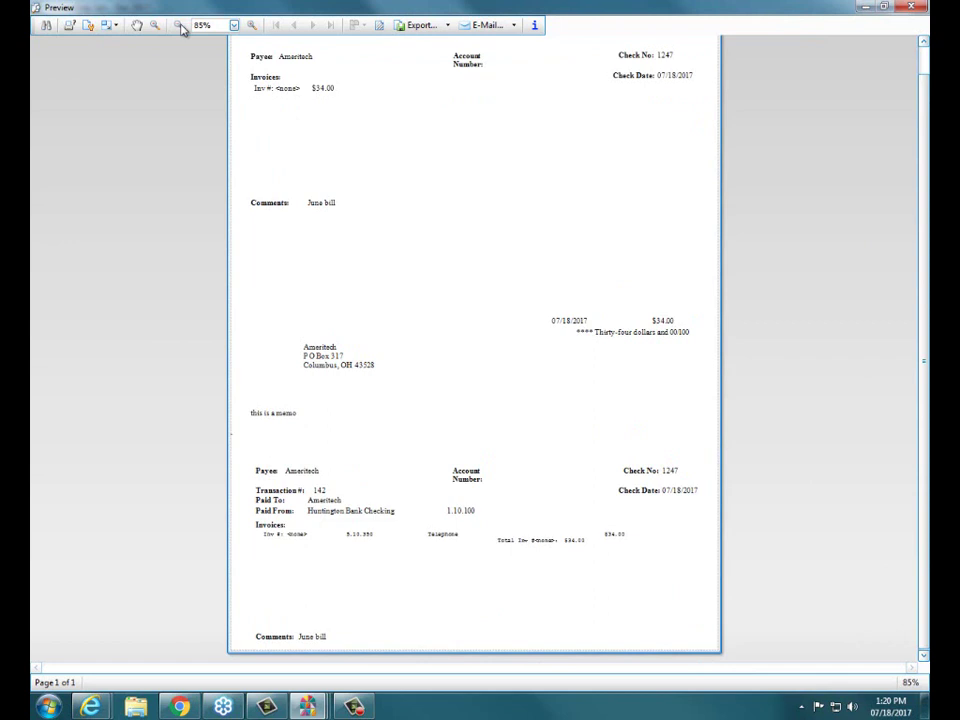
left_click(181, 27)
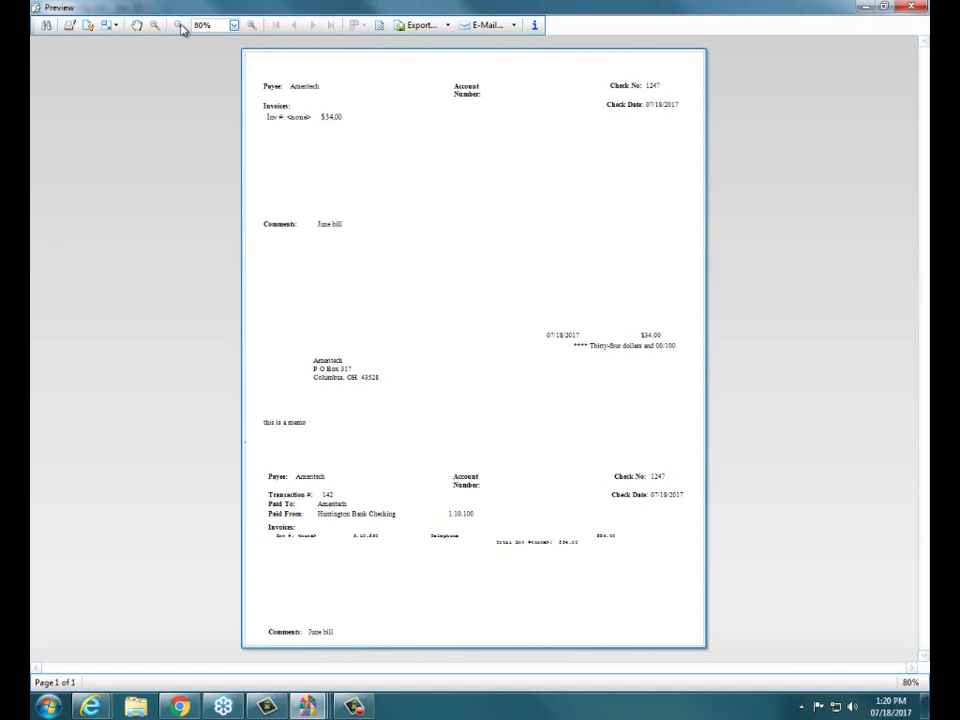
left_click(910, 7)
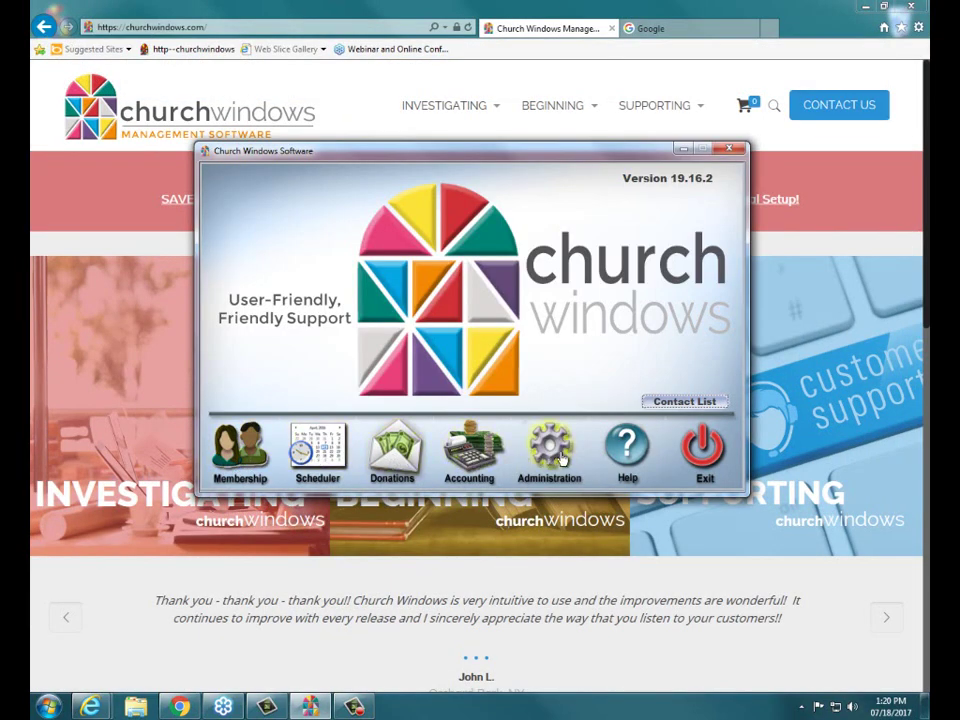
Step: Try to start Church Windows from its desktop shortcut, and bring the already running launcher back on screen
left_click(684, 149)
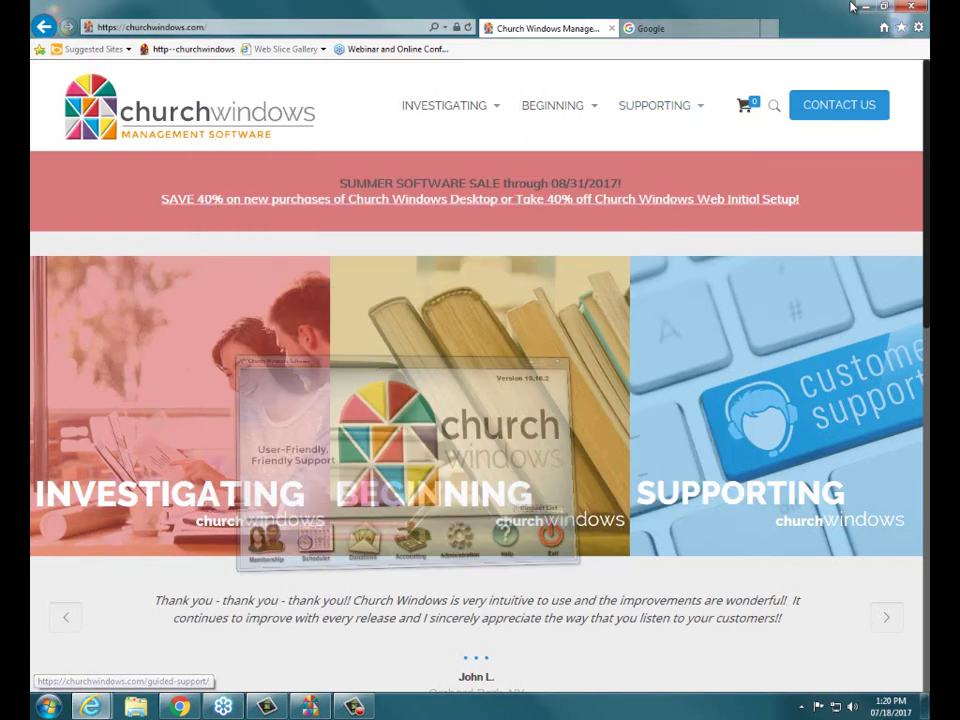
left_click(865, 7)
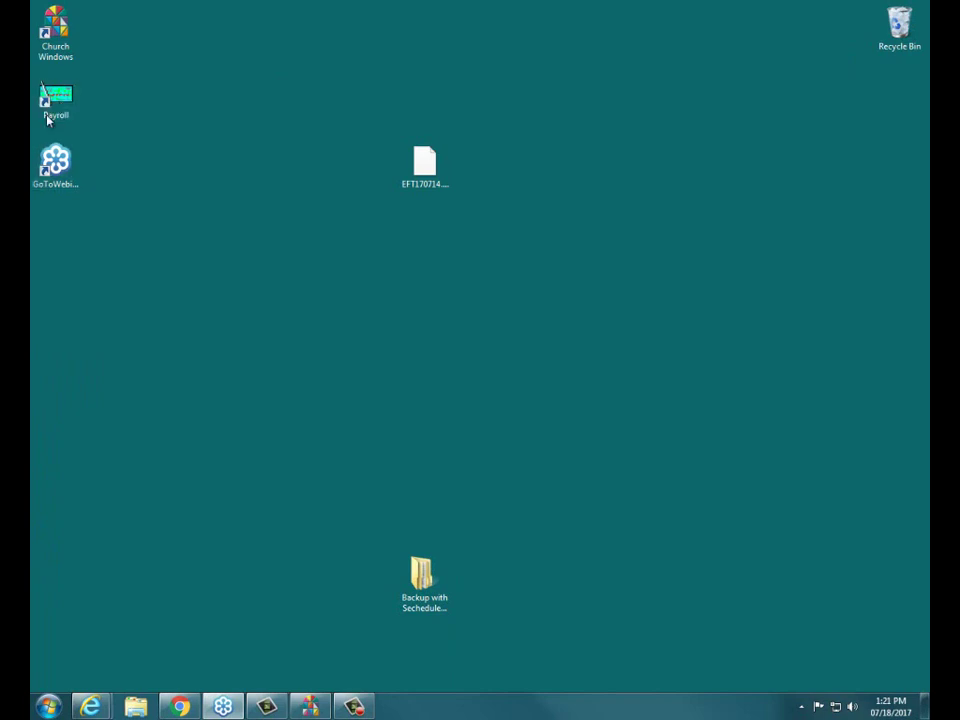
double_click(64, 43)
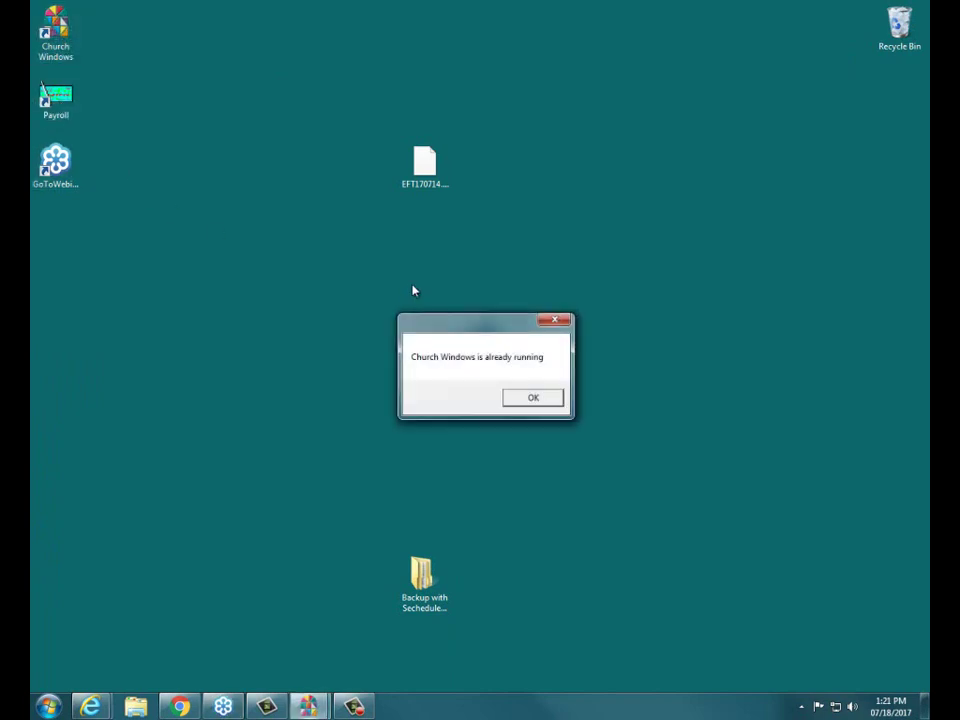
left_click(545, 400)
left_click(310, 707)
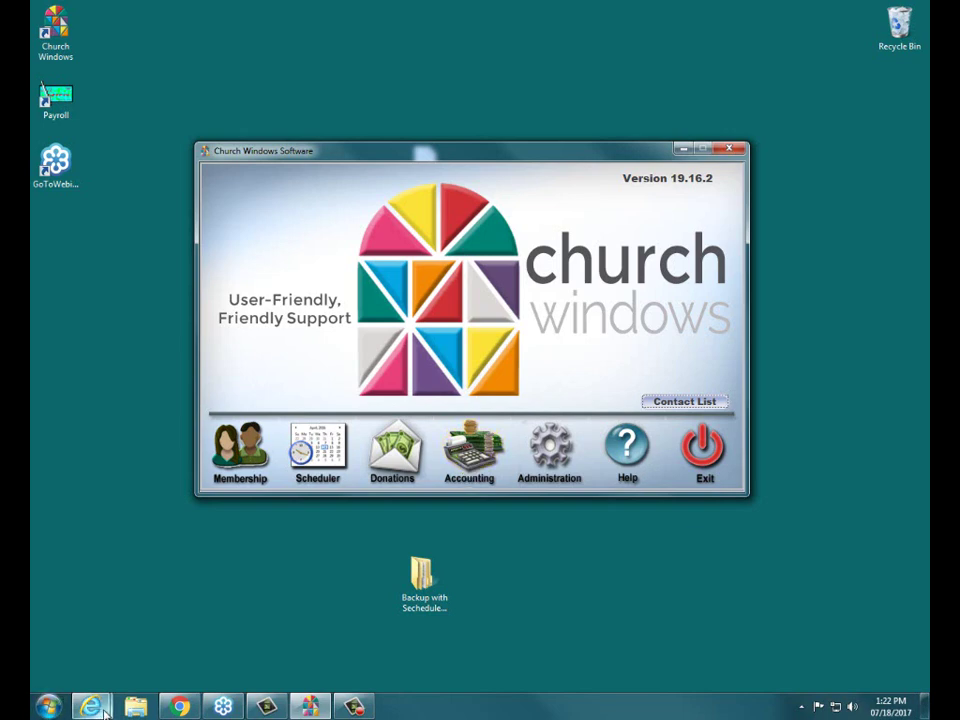
Step: Switch to the Church Windows website in Internet Explorer and display the resources offered under Beginning
mouse_move(90, 706)
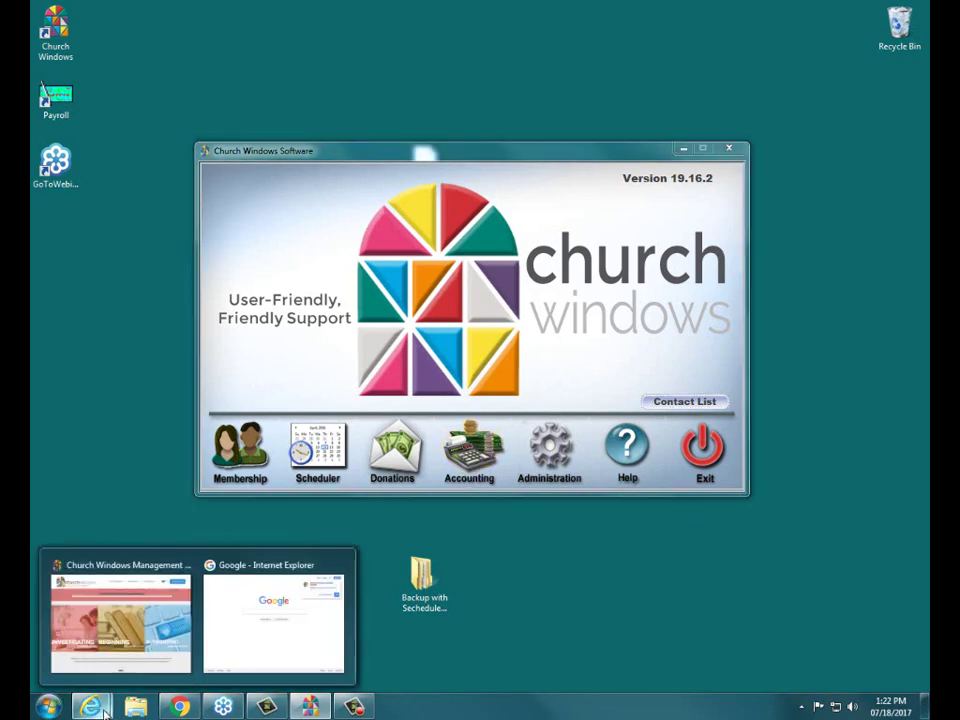
left_click(110, 578)
mouse_move(555, 108)
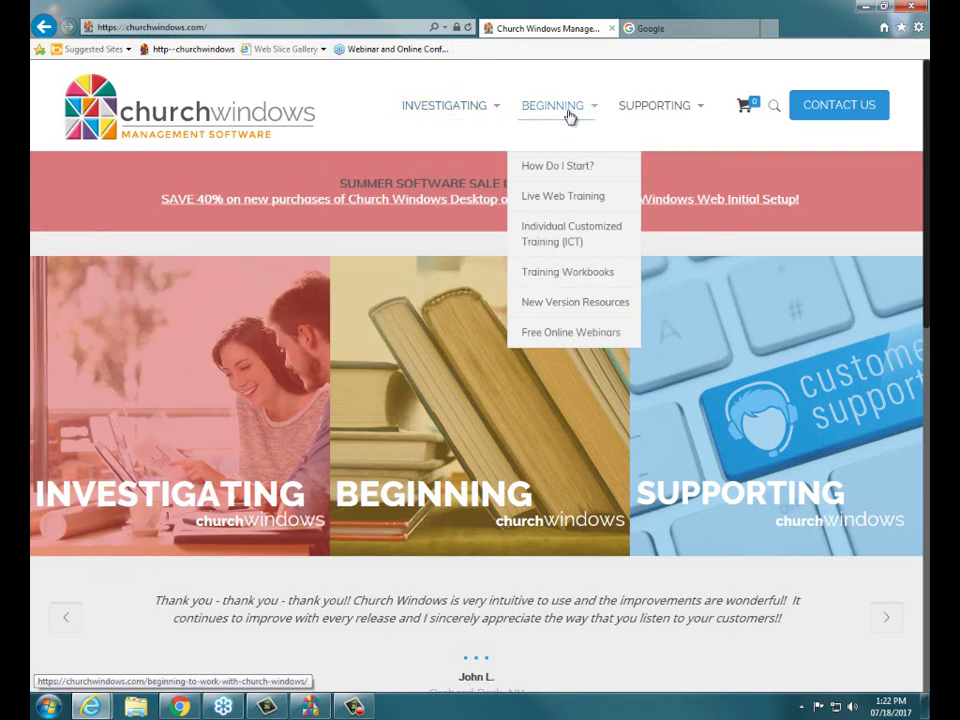